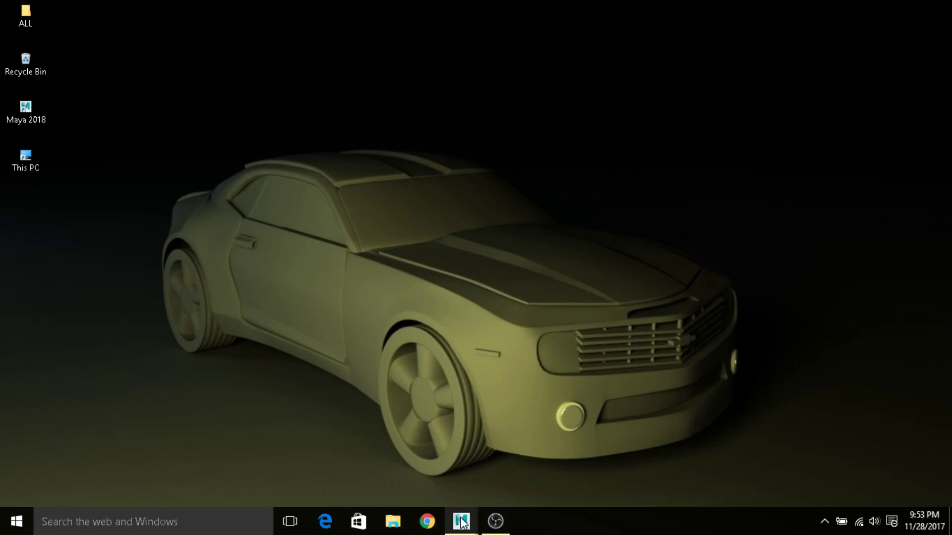
- Restore the running Maya 2018 window from its taskbar preview
mouse_move(461, 520)
left_click(519, 474)
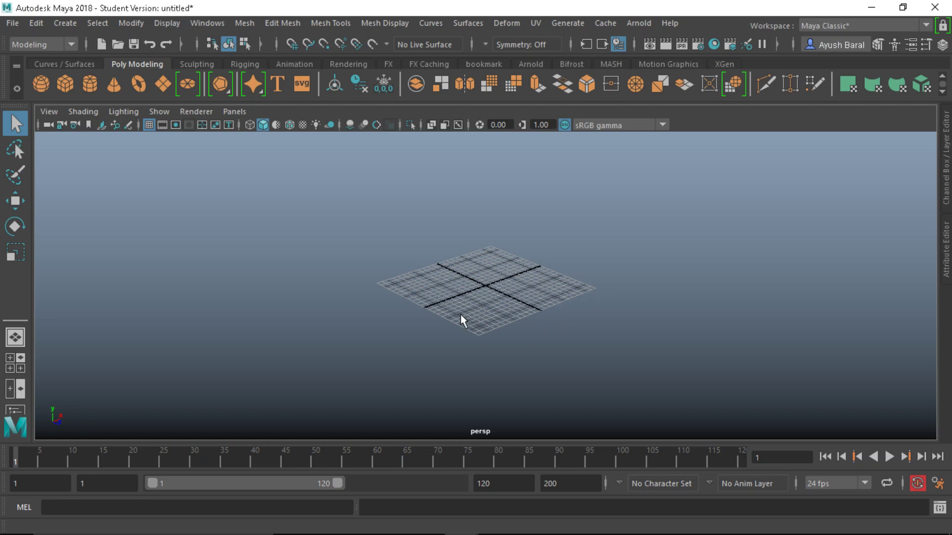
left_click_drag(461, 320, 481, 325, "alt")
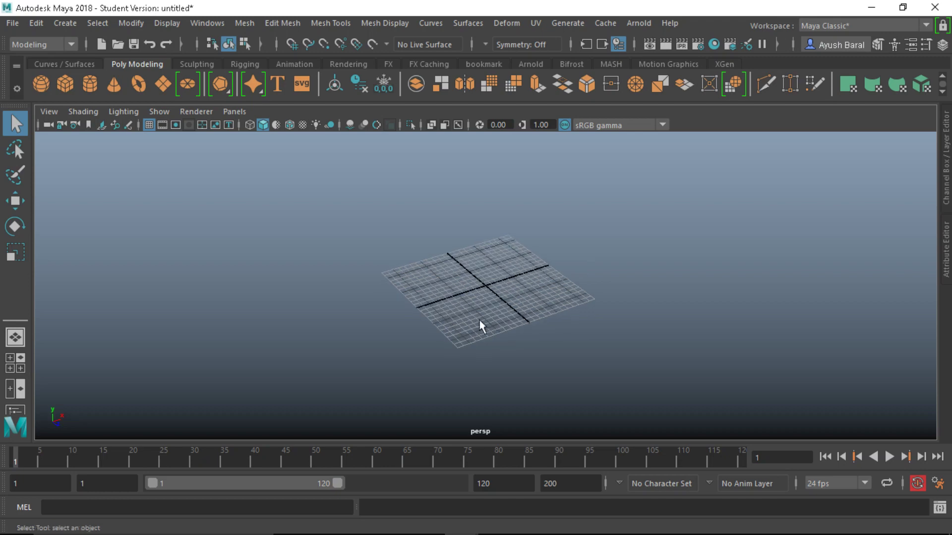
middle_click_drag(498, 320, 437, 312, "alt")
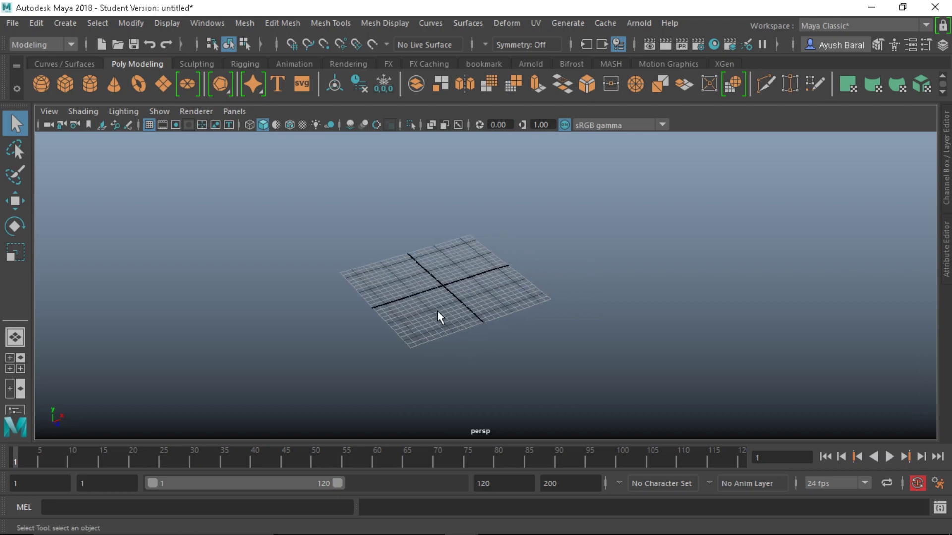
scroll(437, 311, "up", 4)
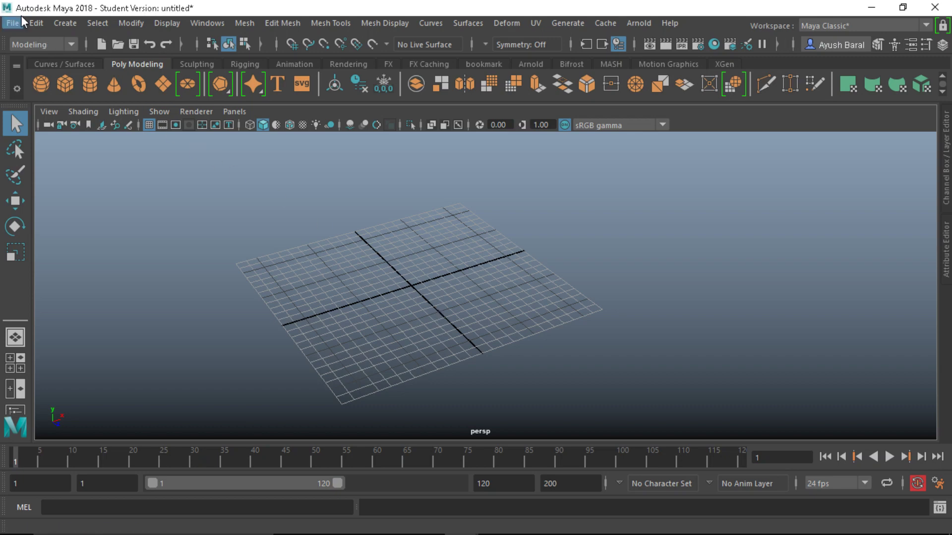
- Create a polygon cylinder from Create > Polygon Primitives and frame it
left_click(70, 24)
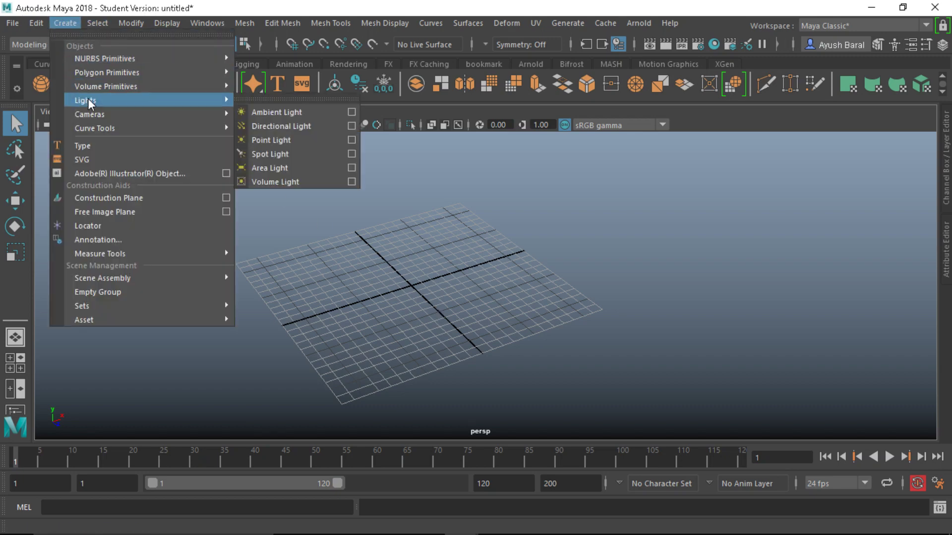
mouse_move(106, 78)
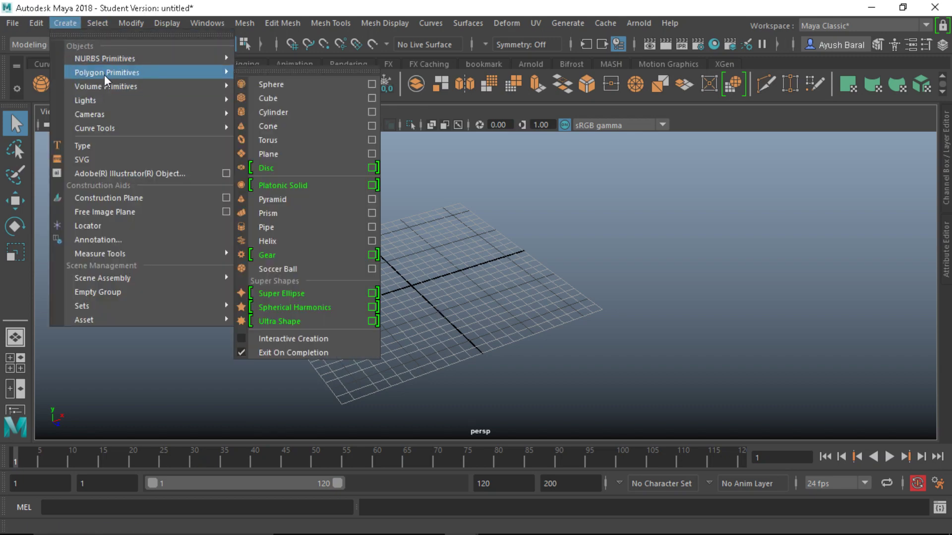
left_click(266, 109)
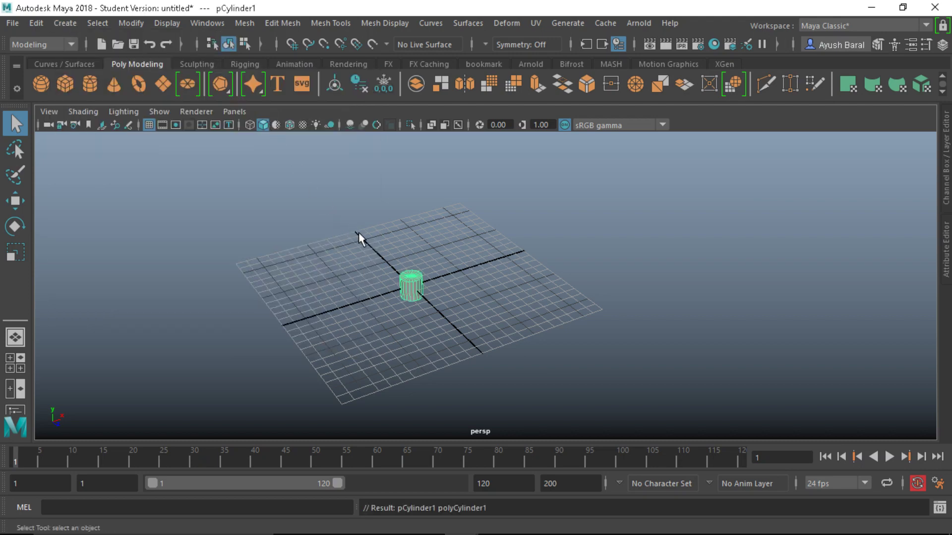
key("f")
left_click_drag(361, 244, 490, 234, "alt")
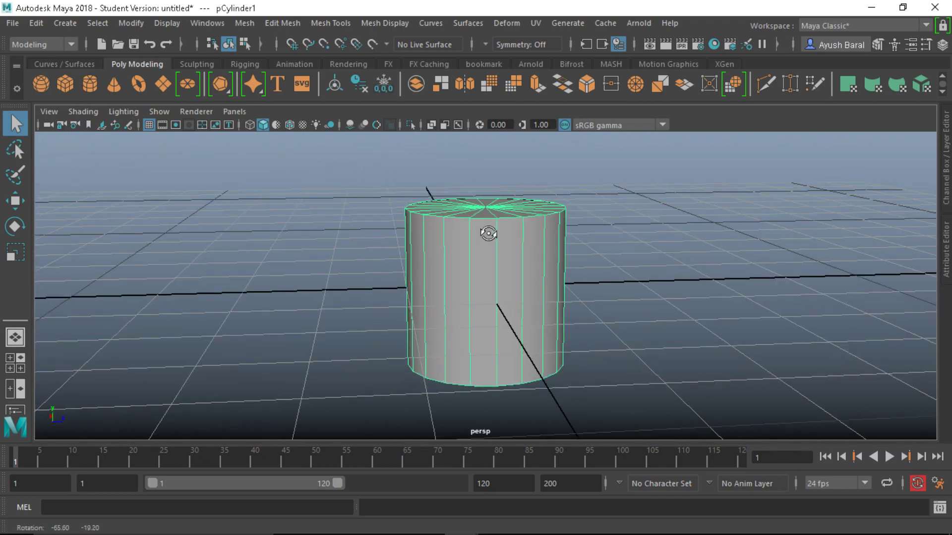
- Move the cylinder up 1.219 units along Y, checking its position in front view
key("w")
scroll(535, 252, "down", 2)
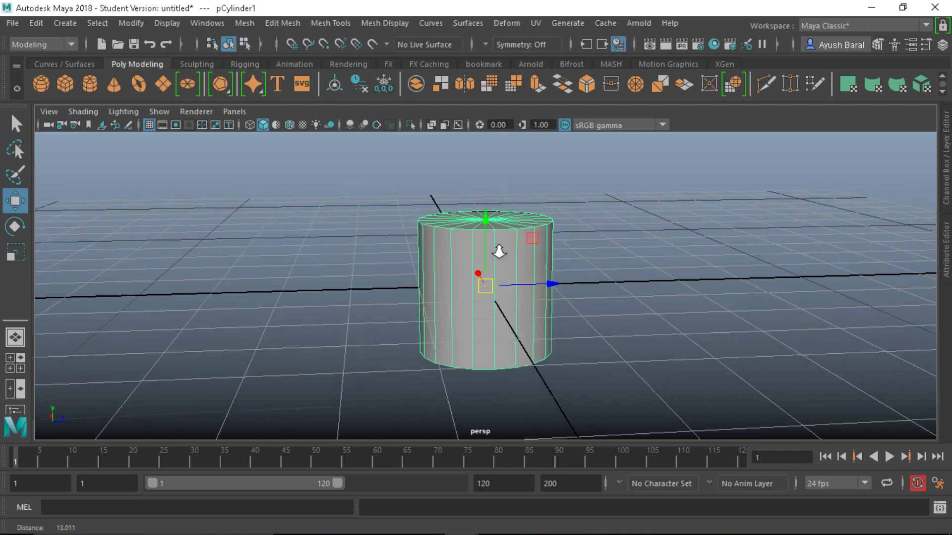
left_click_drag(487, 219, 486, 149)
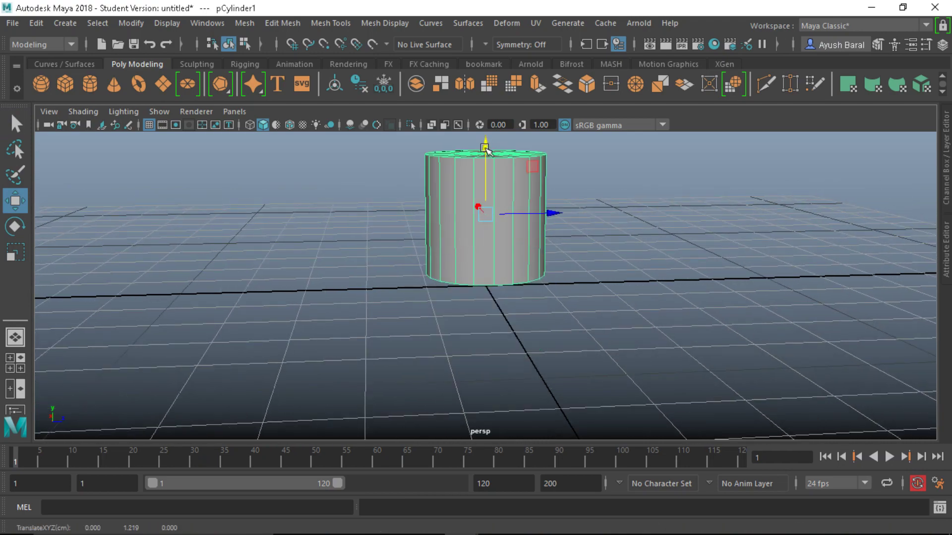
key("space")
key("space")
scroll(329, 330, "up", 3)
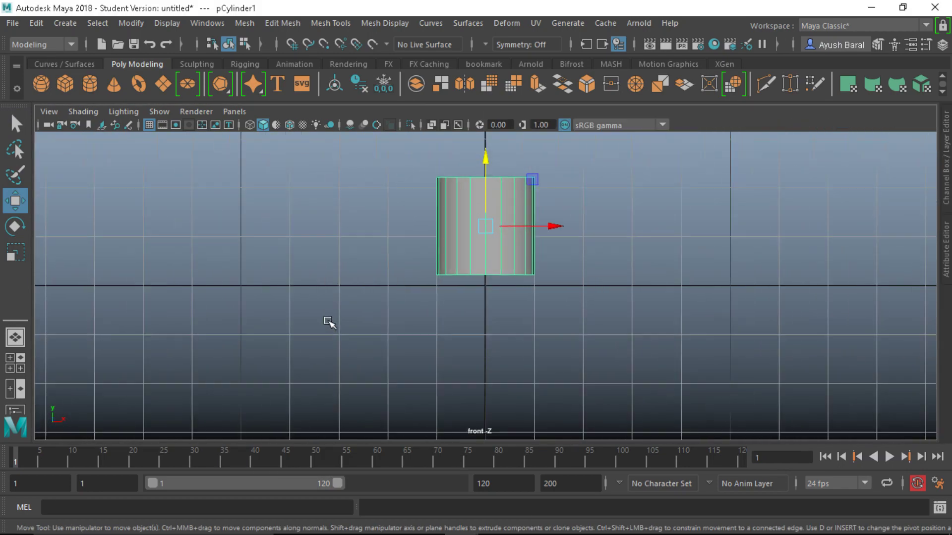
scroll(506, 178, "up", 3)
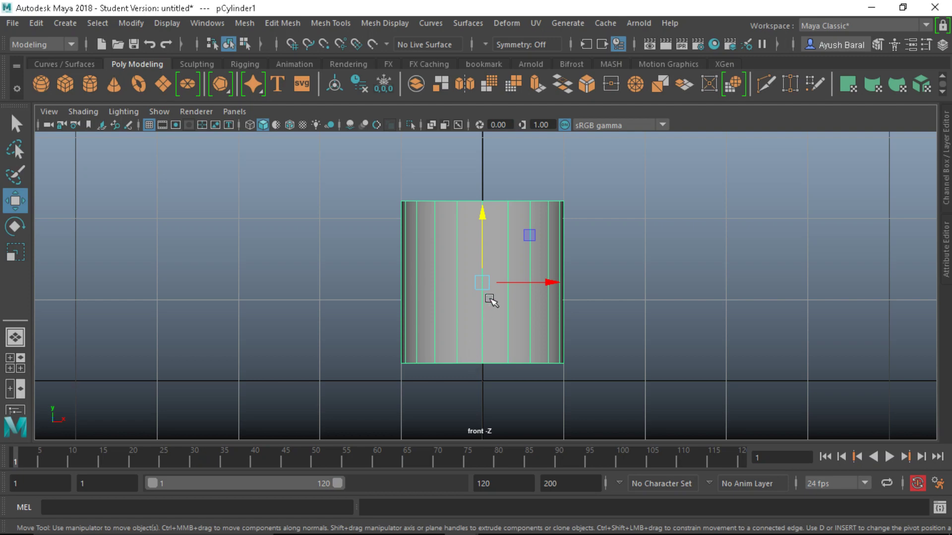
key("space")
key("space")
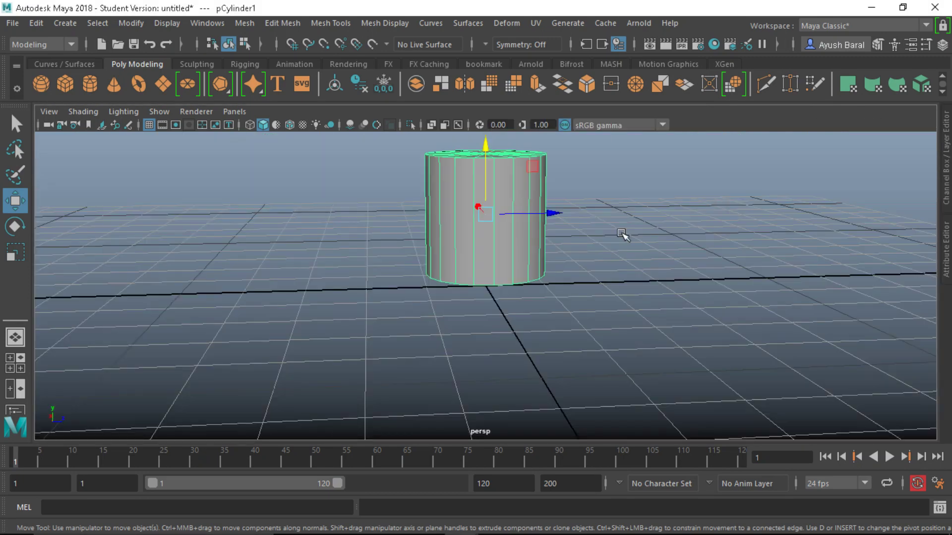
left_click_drag(539, 257, 565, 267, "alt")
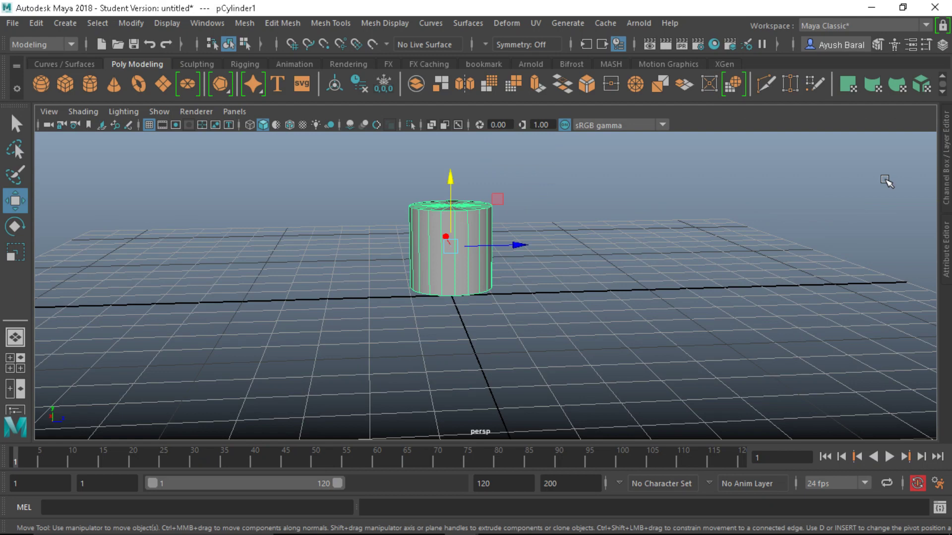
- Expand polyCylinder1 in the Channel Box and drop Subdivisions Axis from 20 to 16
left_click(946, 174)
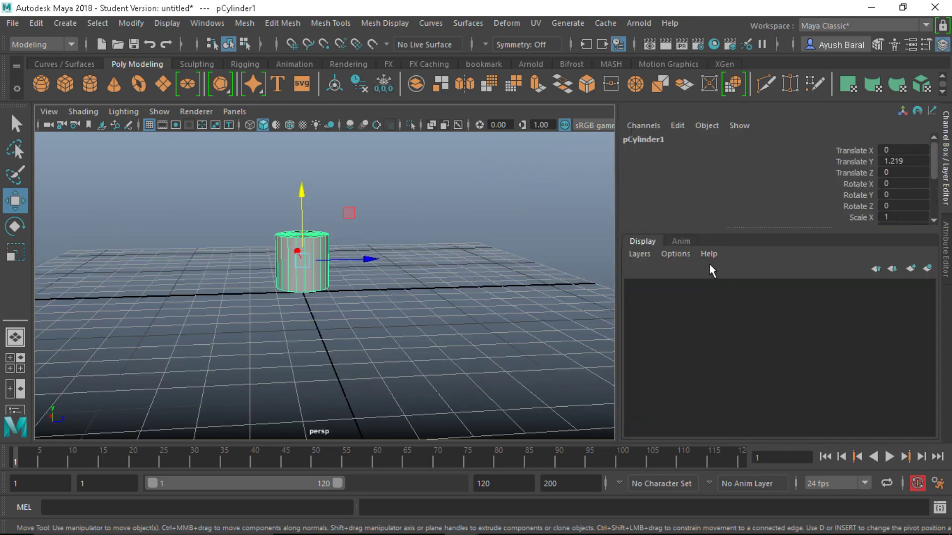
scroll(763, 216, "down", 3)
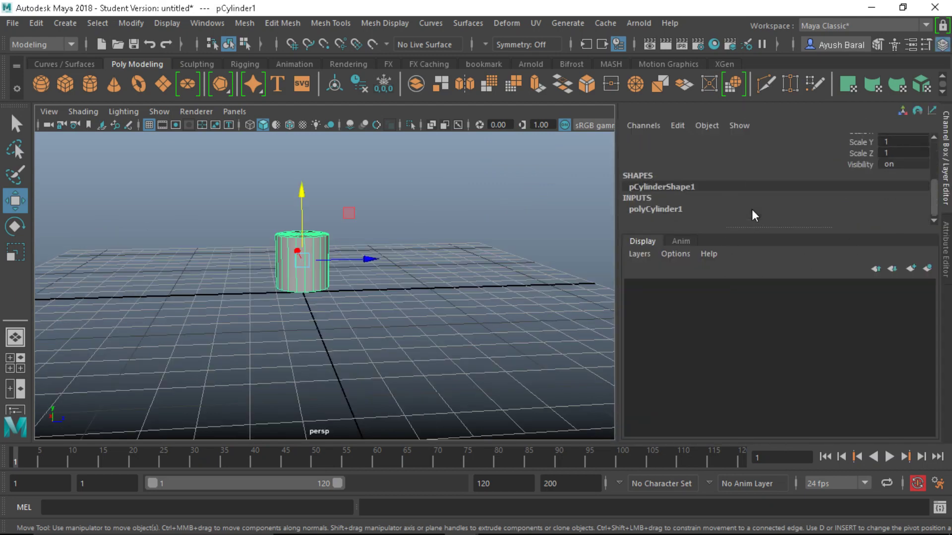
left_click(649, 209)
scroll(732, 195, "down", 3)
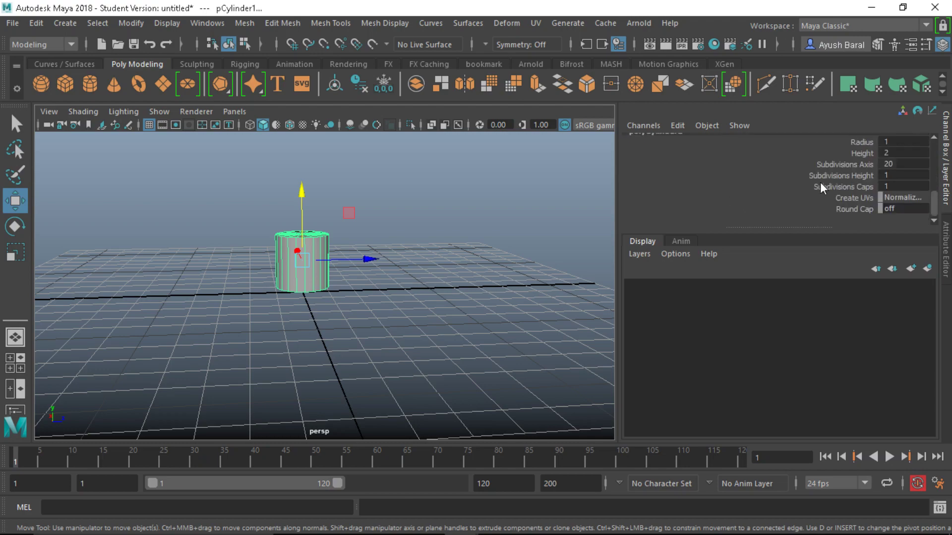
scroll(399, 195, "up", 6)
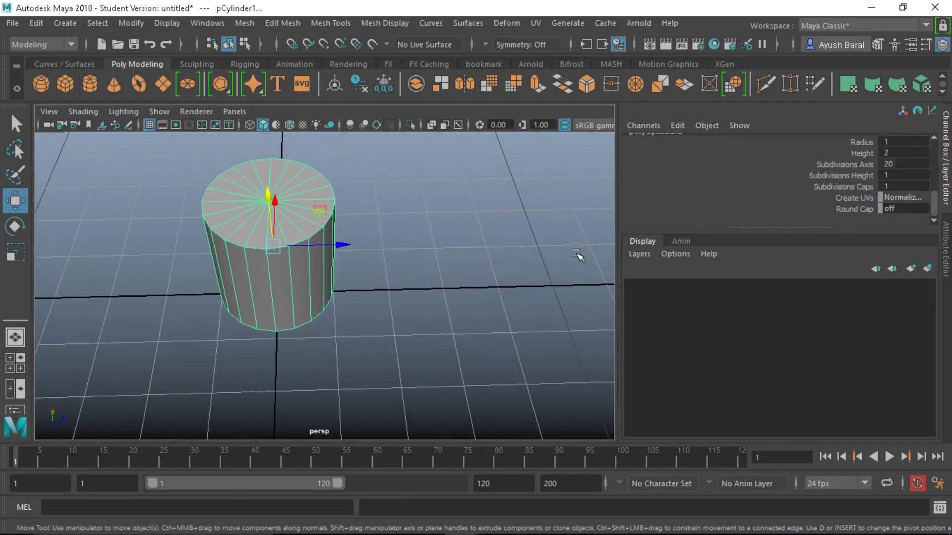
middle_click_drag(406, 224, 434, 261, "alt")
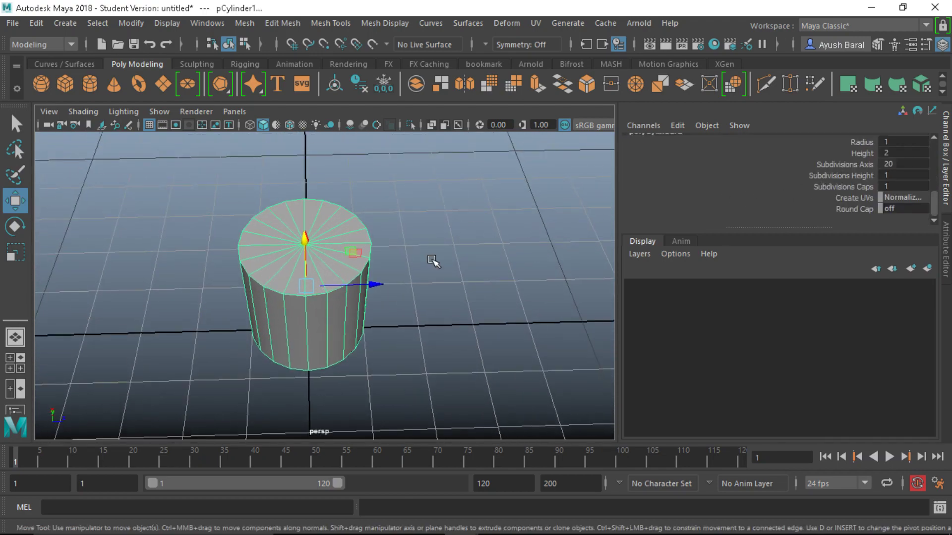
left_click(816, 163)
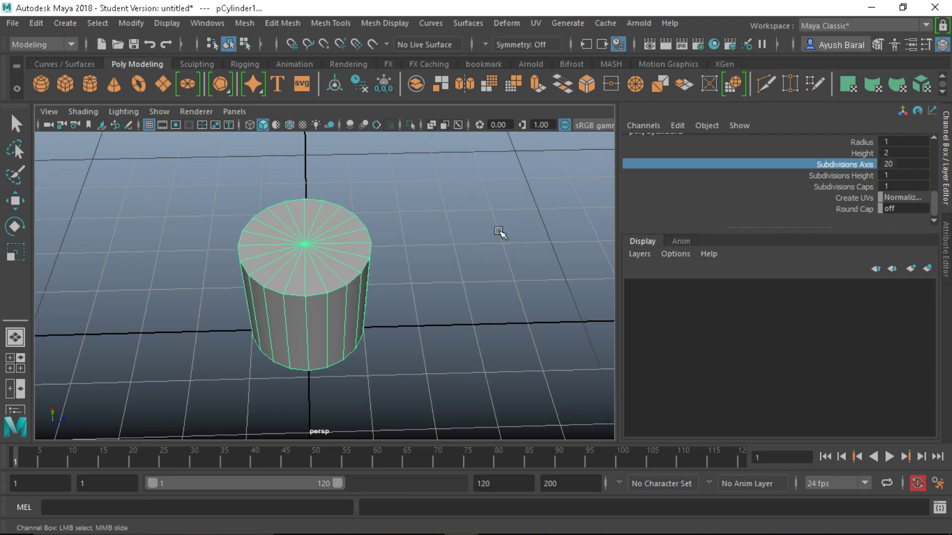
middle_click_drag(499, 231, 463, 234)
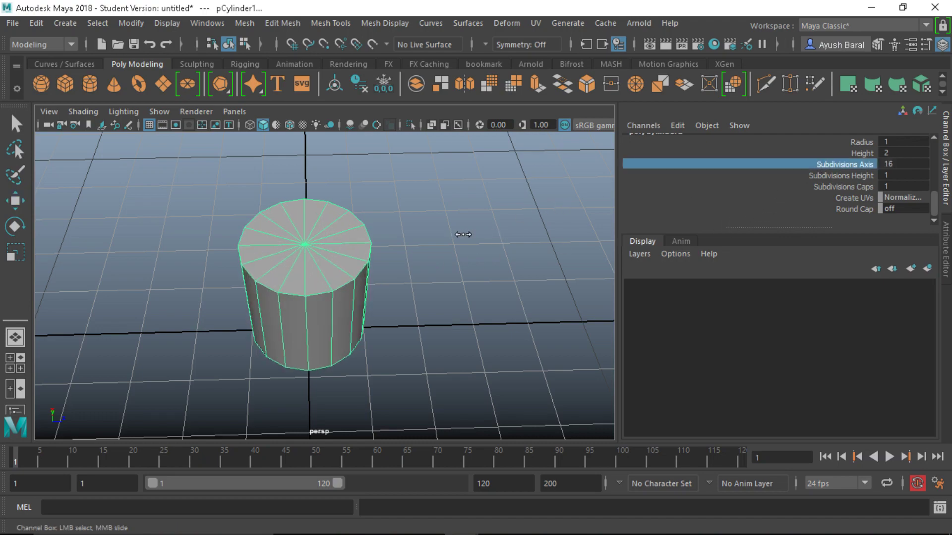
left_click_drag(463, 244, 354, 325, "alt")
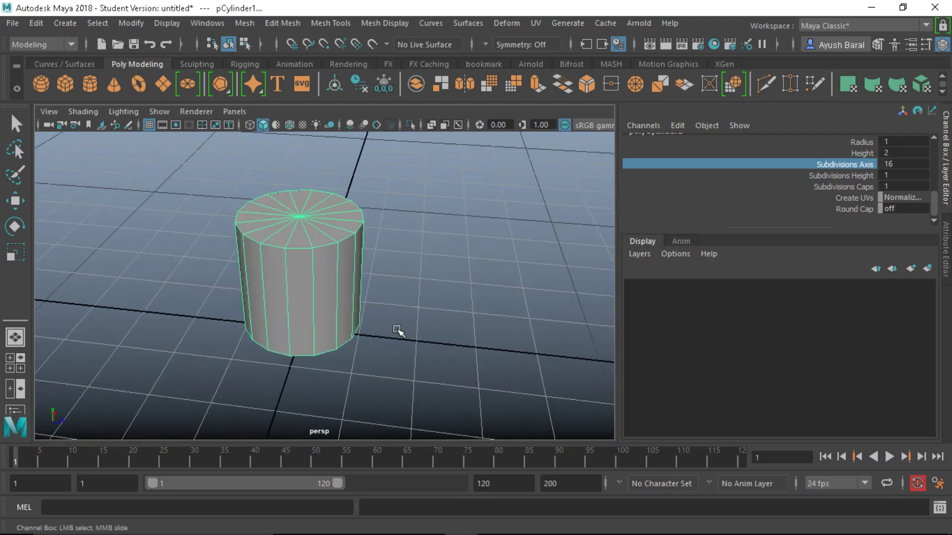
left_click_drag(397, 329, 355, 303, "alt")
left_click_drag(613, 315, 221, 294, "alt")
- Try changing Subdivisions Height and Caps, undoing to keep 1 of each
left_click(825, 176)
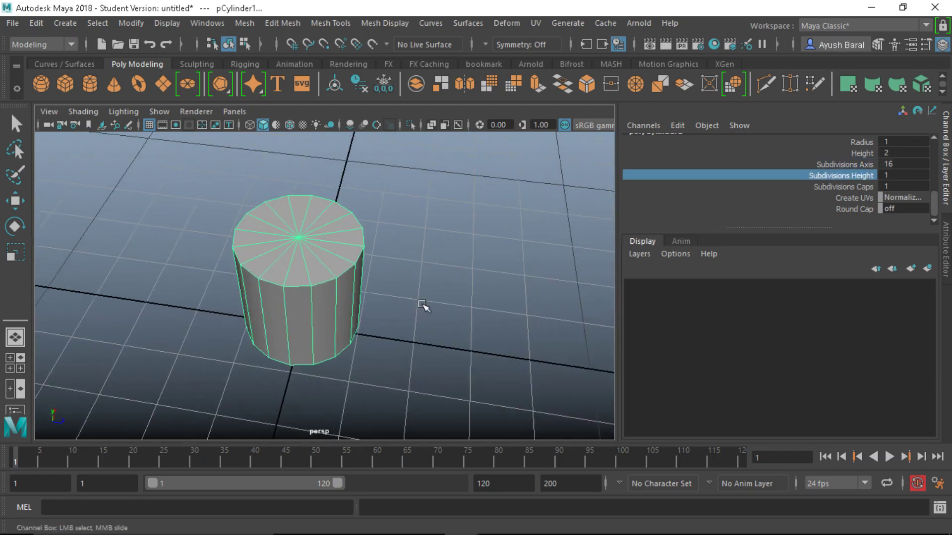
middle_click_drag(424, 306, 436, 324)
key("ctrl+z")
left_click_drag(439, 326, 585, 270, "alt")
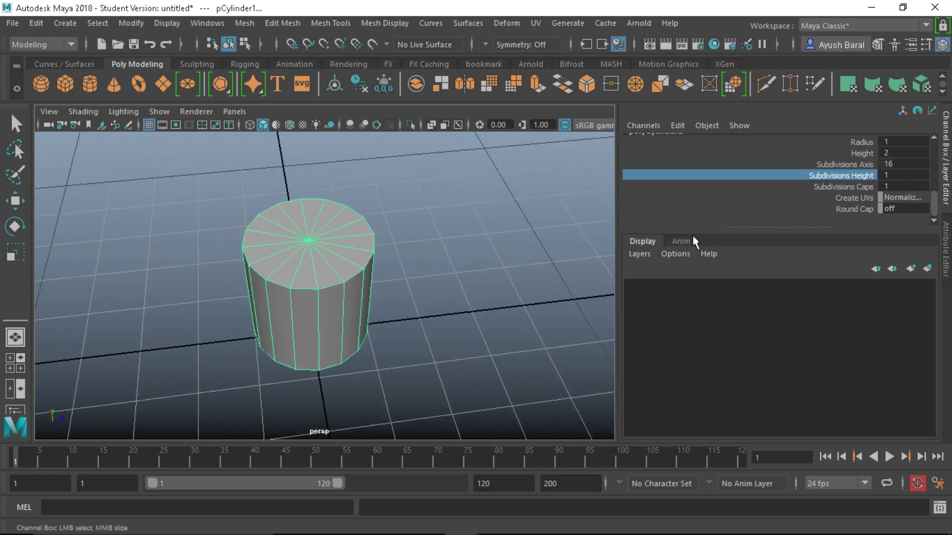
left_click(805, 187)
middle_click_drag(458, 230, 484, 232)
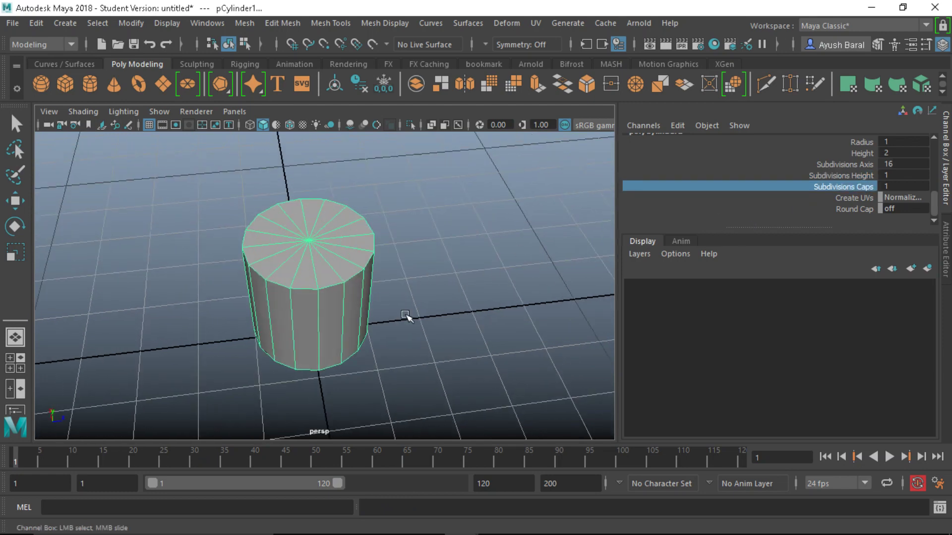
- Select the cylinder's top cap faces in Face mode and delete them
right_click(325, 174)
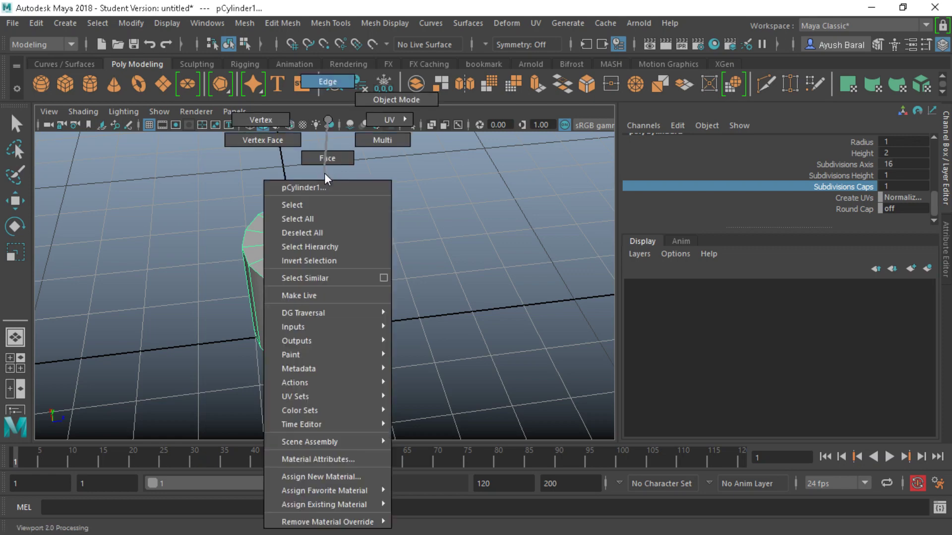
left_click(324, 159)
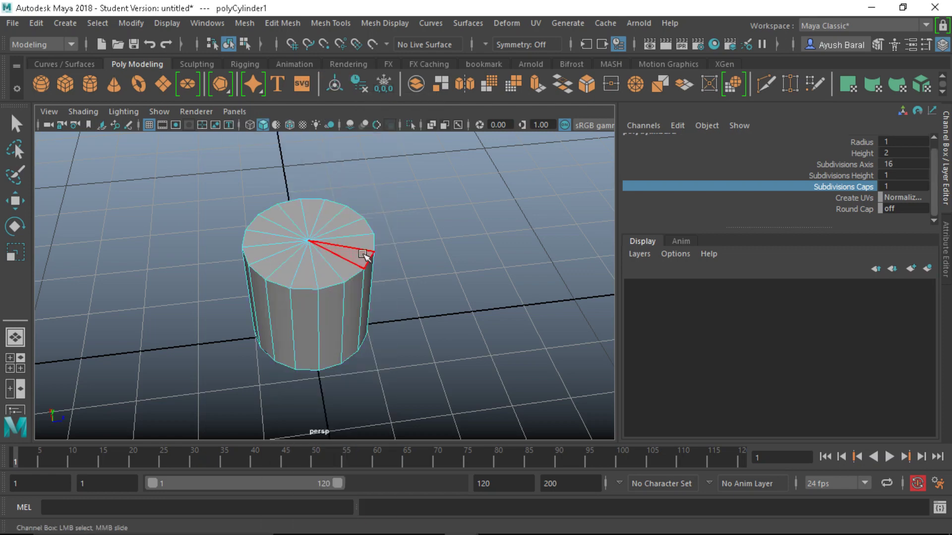
mouse_move(323, 259)
left_mouse_down("alt")
mouse_move(321, 282)
mouse_move(301, 287)
mouse_move(279, 240)
mouse_move(321, 224)
mouse_move(332, 271)
mouse_move(379, 268)
mouse_move(417, 222)
mouse_move(529, 220)
mouse_move(471, 177)
mouse_move(325, 254)
mouse_move(333, 285)
mouse_move(362, 287)
left_mouse_up("alt")
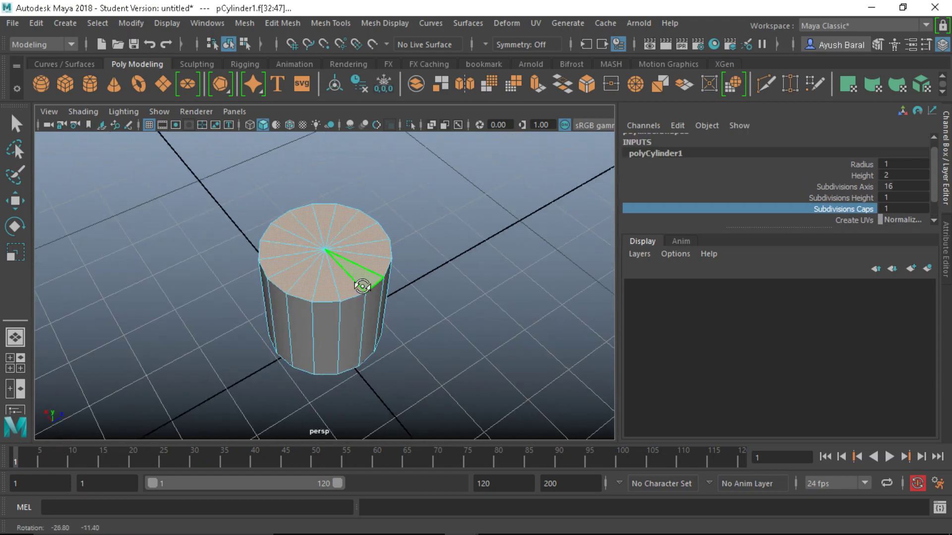
key("Delete")
key("w")
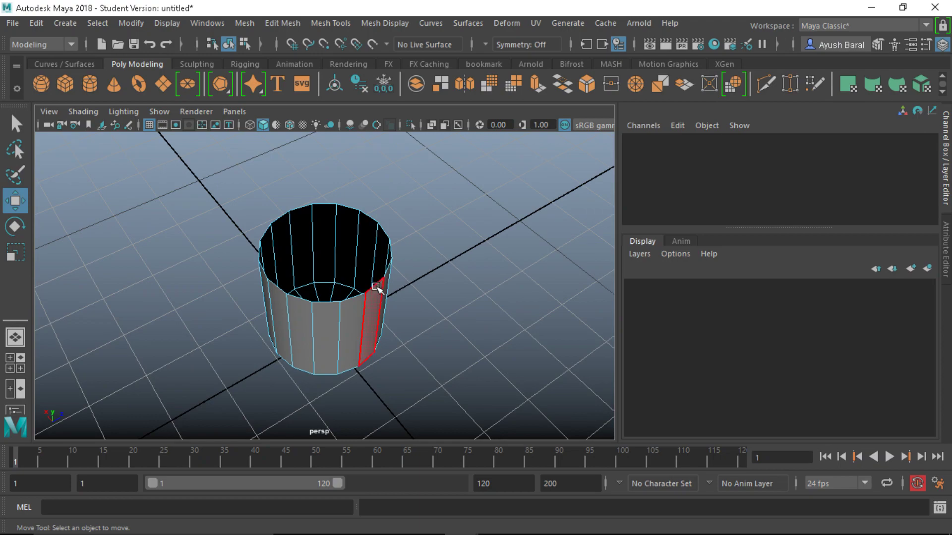
scroll(378, 292, "down", 3)
left_click_drag(378, 298, 396, 312, "alt")
- Switch between the four-view layout and a maximized front view, panning across the cylinder
key("space")
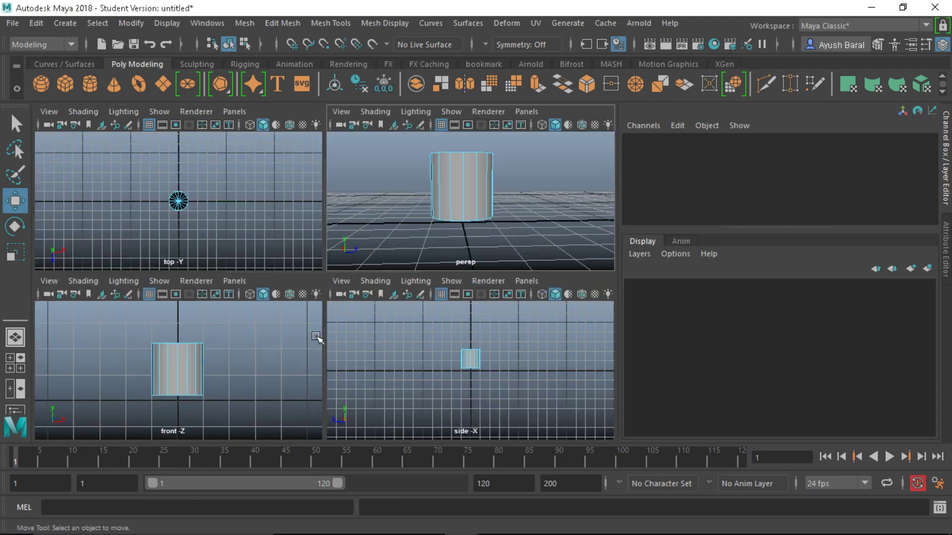
key("space")
scroll(289, 324, "up", 3)
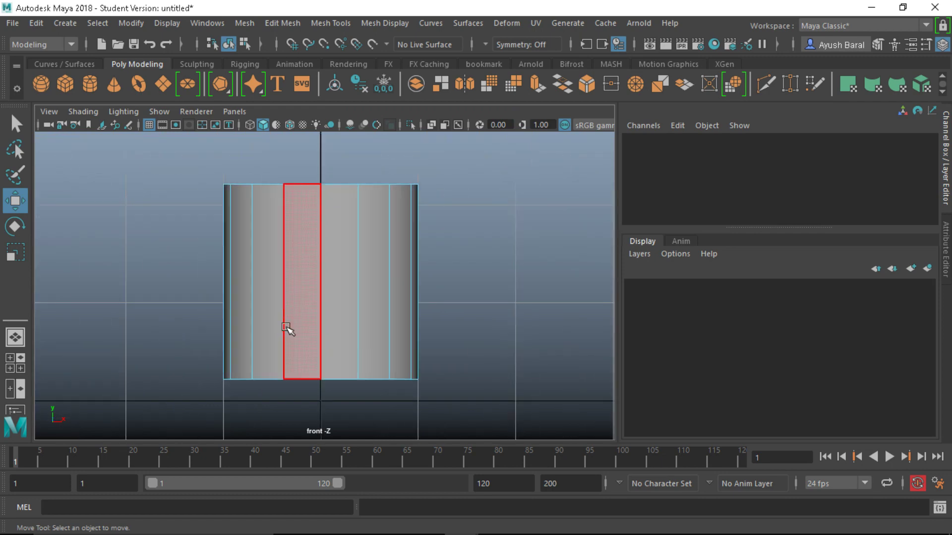
middle_click_drag(289, 327, 392, 307, "alt")
key("space")
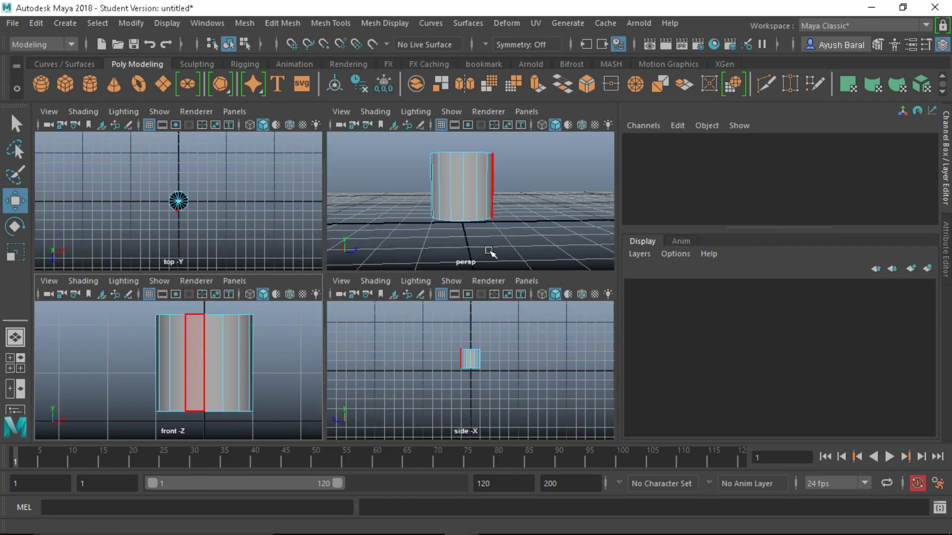
key("space")
key("space")
key("space")
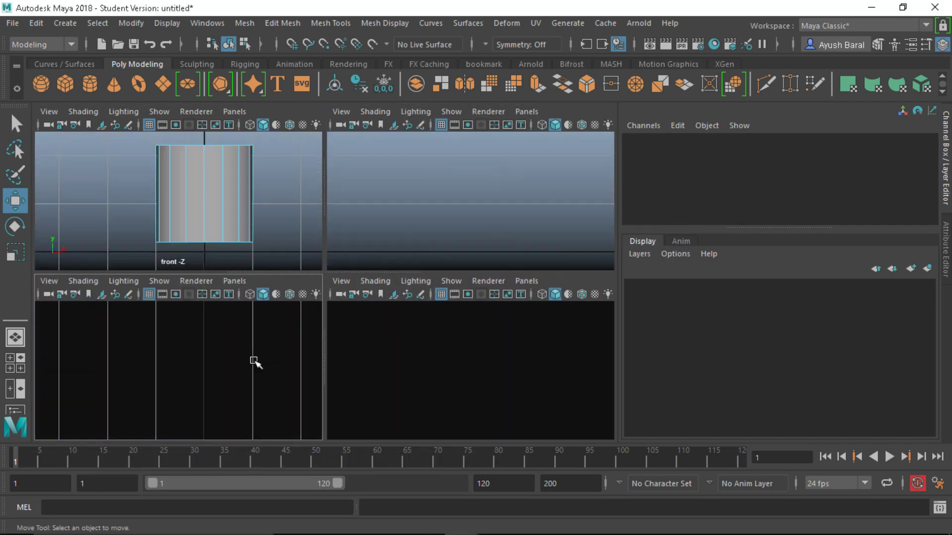
- Collapse the Channel Box so the front view fills the window, then return to Object Mode
left_click(943, 149)
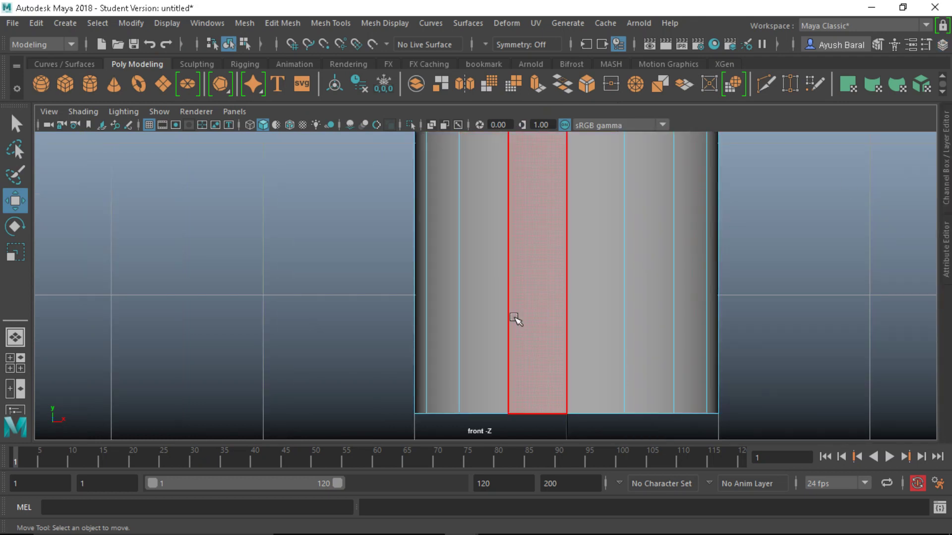
scroll(516, 321, "down", 5)
scroll(514, 318, "up", 2)
scroll(514, 319, "up", 2)
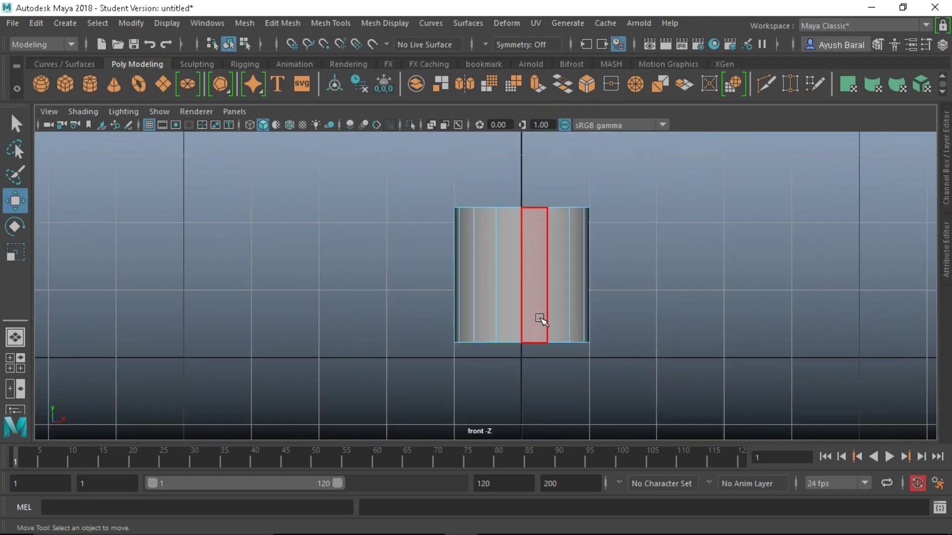
middle_click_drag(540, 319, 440, 334, "alt")
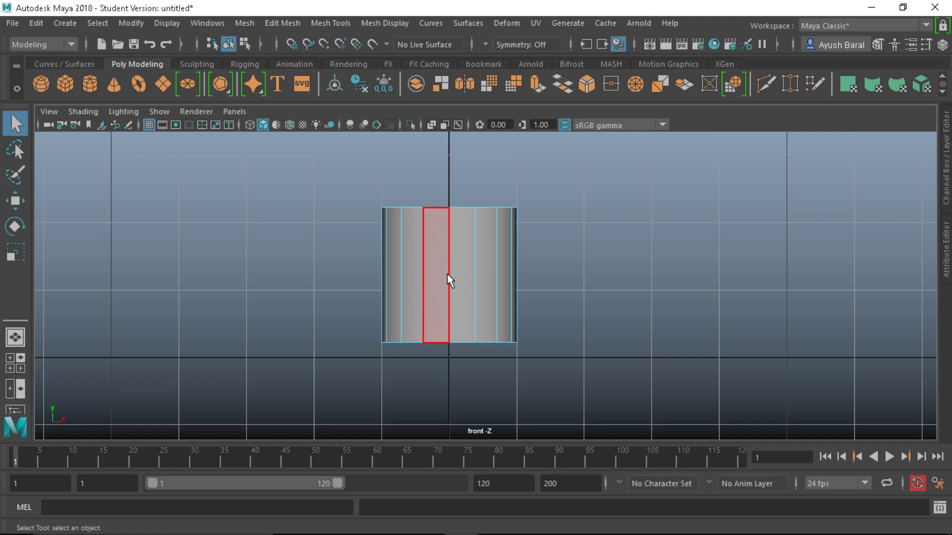
right_click_drag(464, 276, 593, 49)
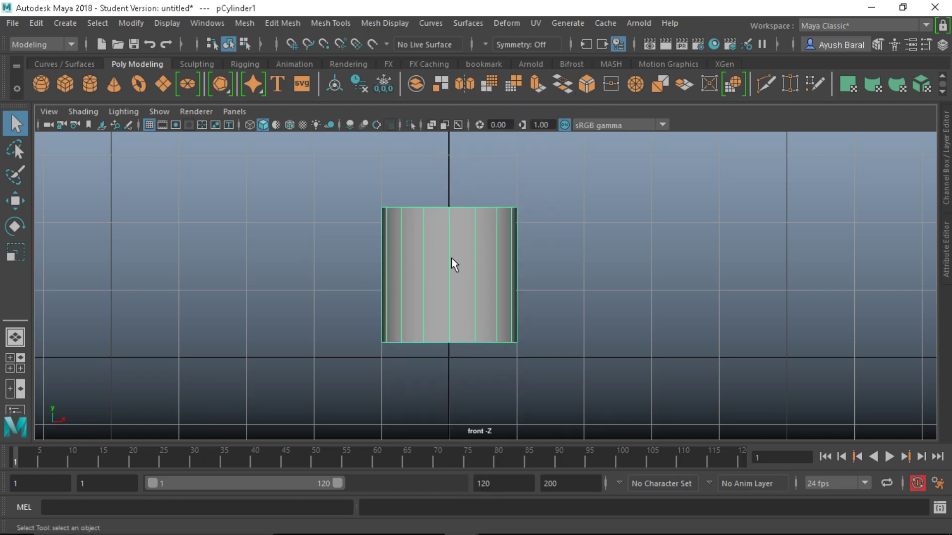
- Select the cylinder and move its pivot onto the bottom edge in pivot-edit mode
left_click(499, 270)
key("w")
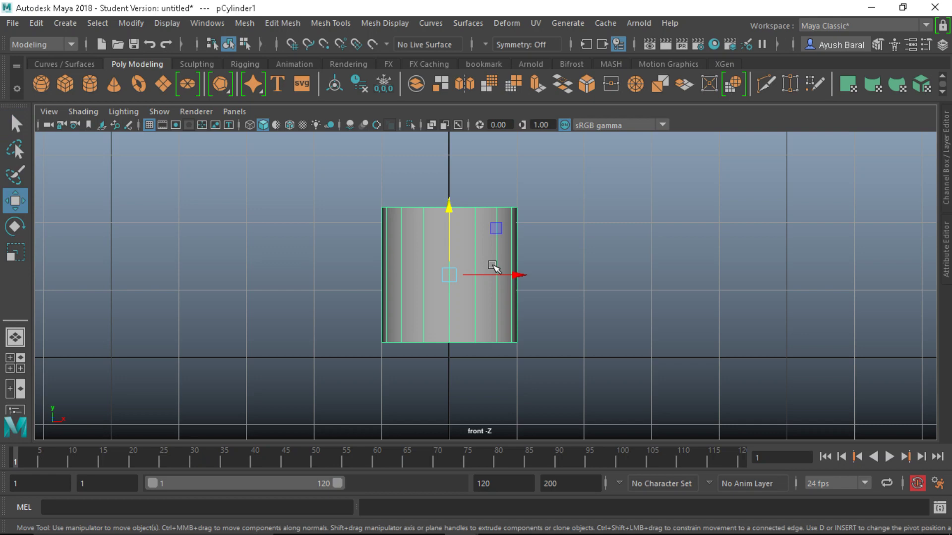
key("e")
key("r")
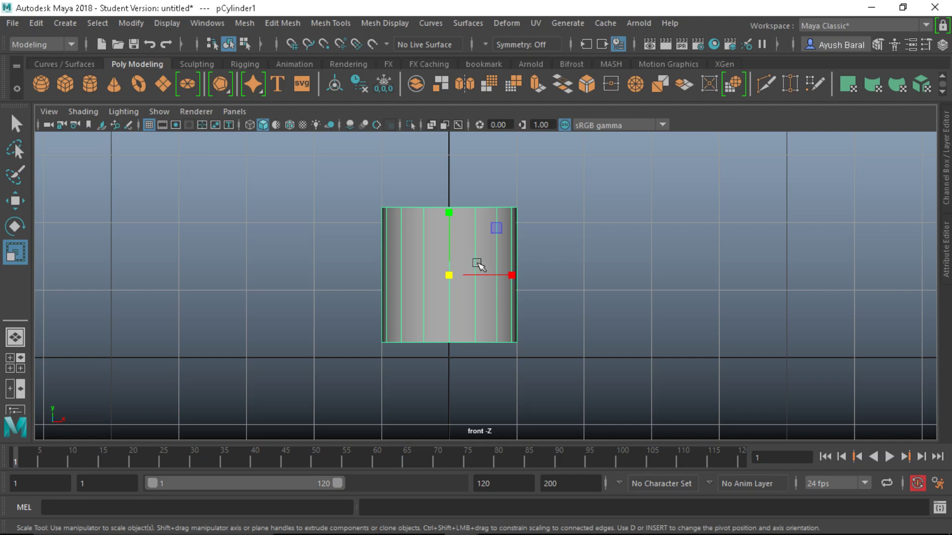
key("d")
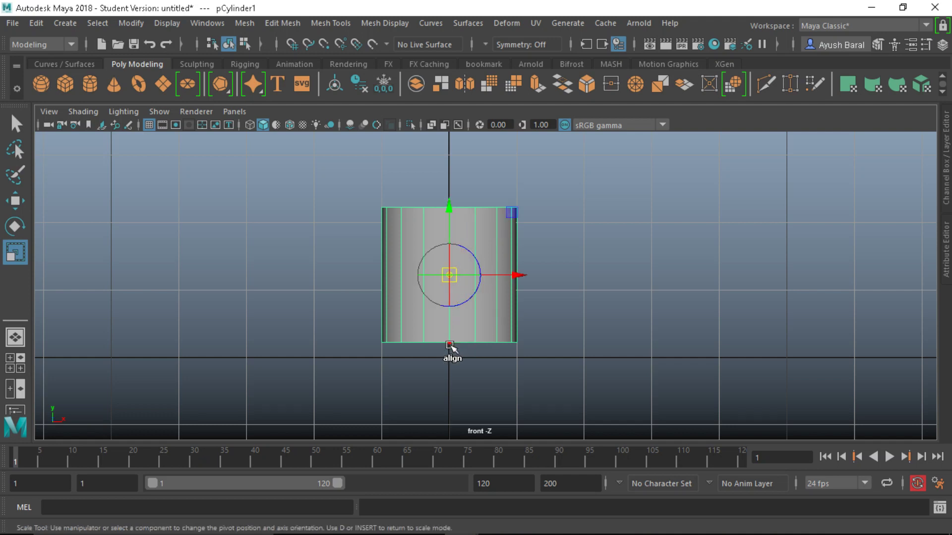
key("d")
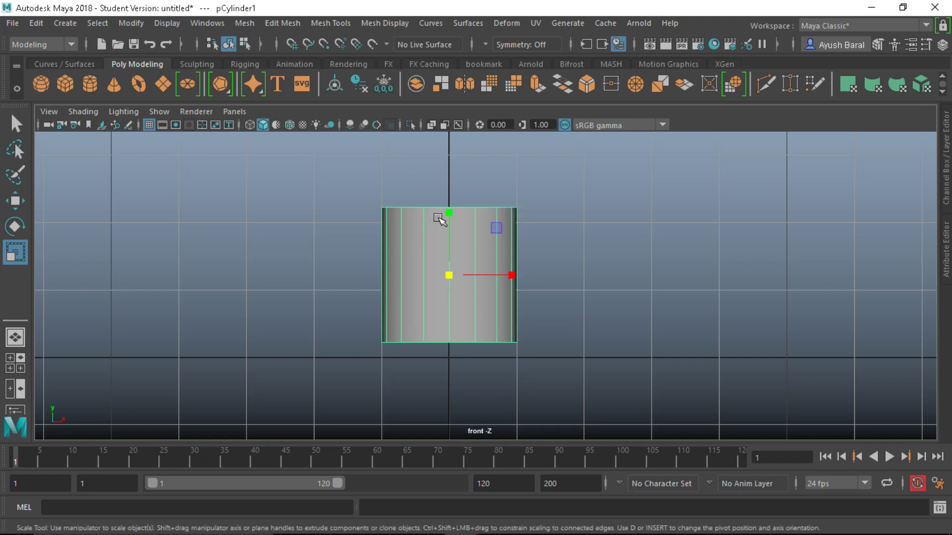
key("d")
mouse_move(451, 213)
left_mouse_down()
mouse_move(459, 210)
mouse_move(452, 223)
mouse_move(446, 212)
left_mouse_up()
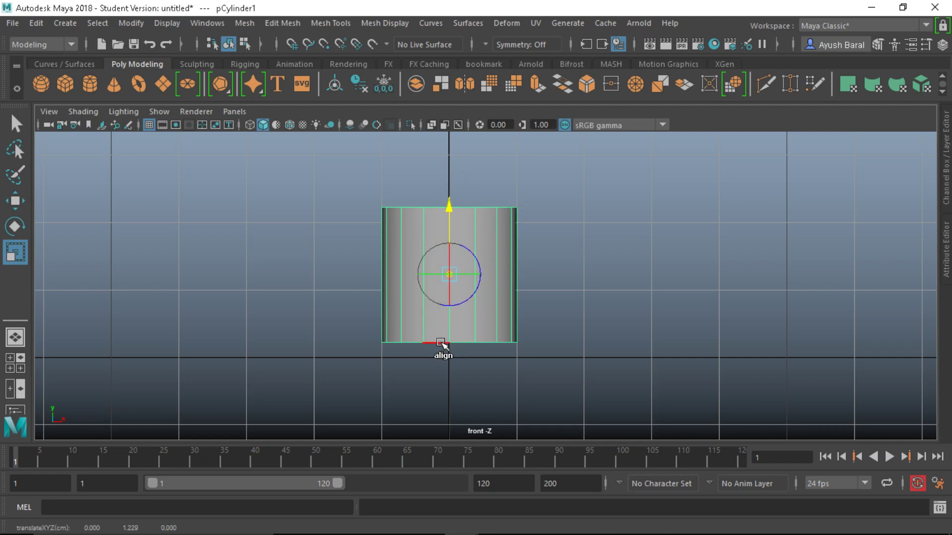
left_click(441, 343)
left_click(487, 343)
left_click(437, 343)
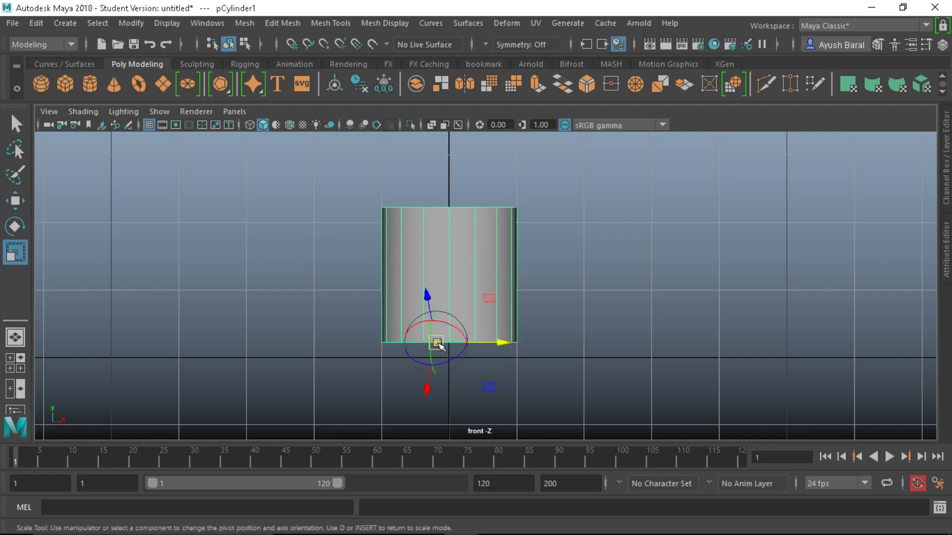
key("d")
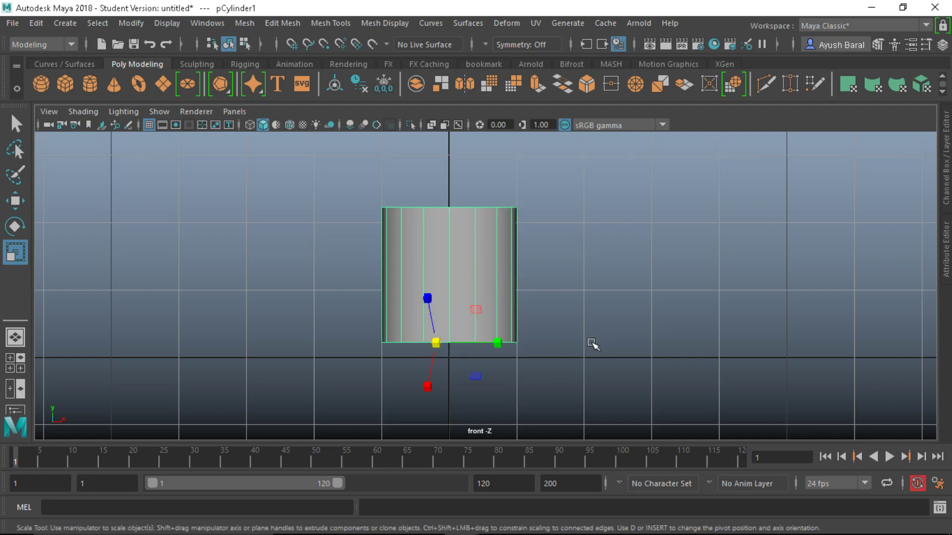
middle_click_drag(593, 344, 553, 355, "alt")
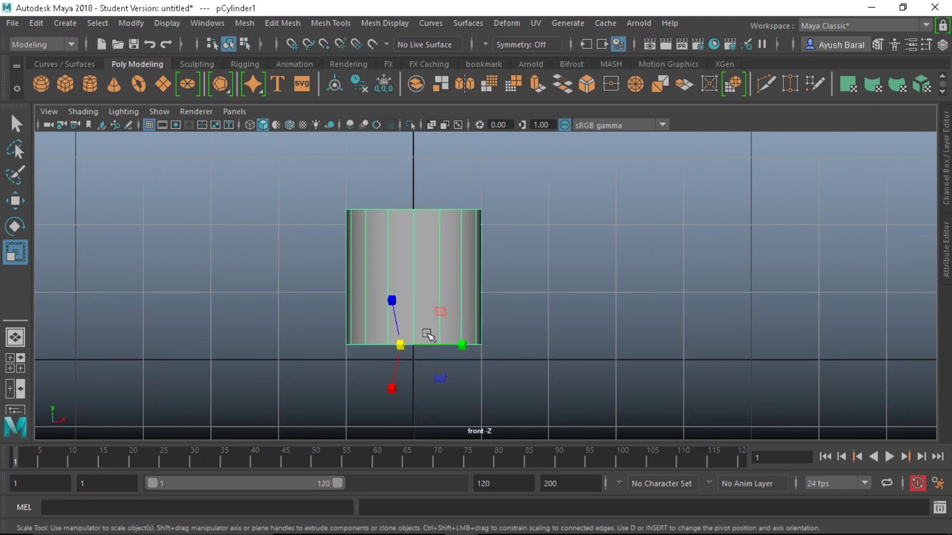
- Reset the pivot orientation to default axes and nudge the cylinder up, undoing an accidental scale
key("d")
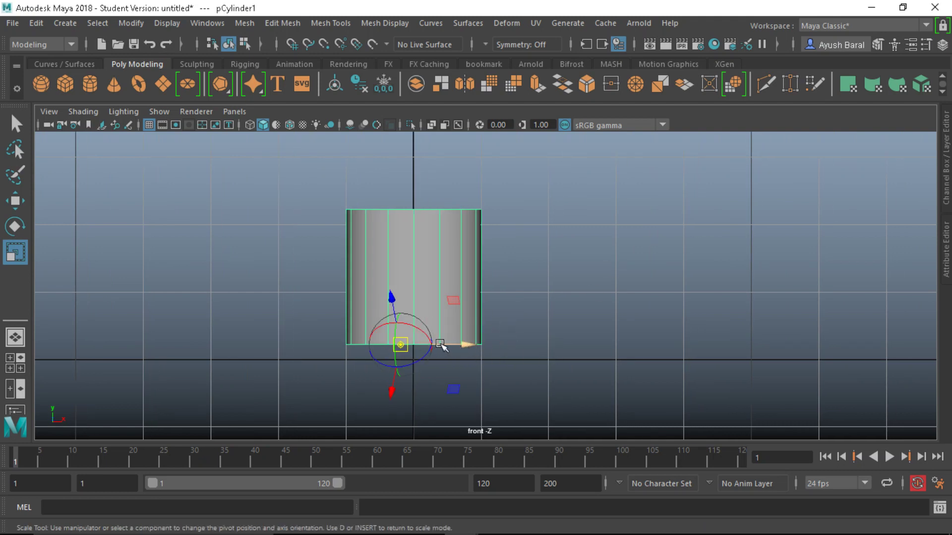
key("d")
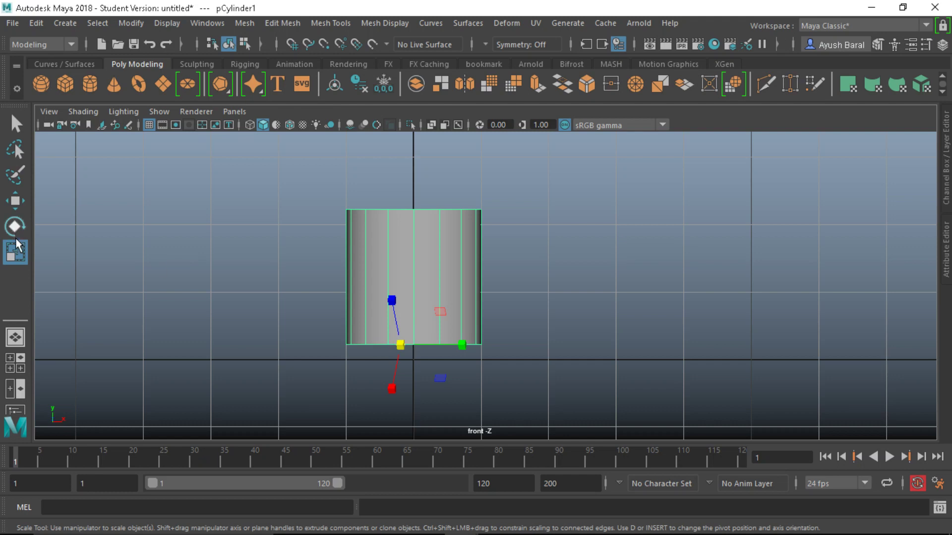
double_click(16, 238)
left_click(783, 180)
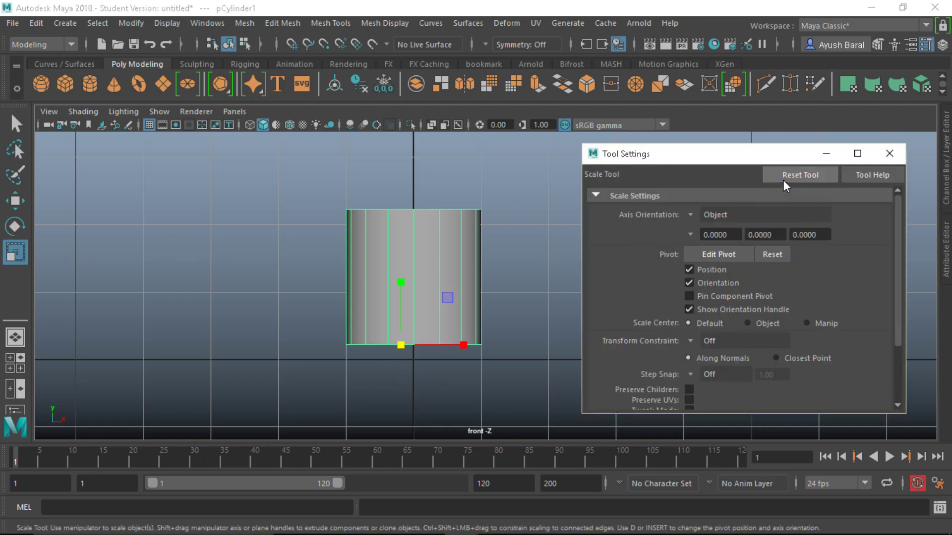
left_click(889, 153)
key("w")
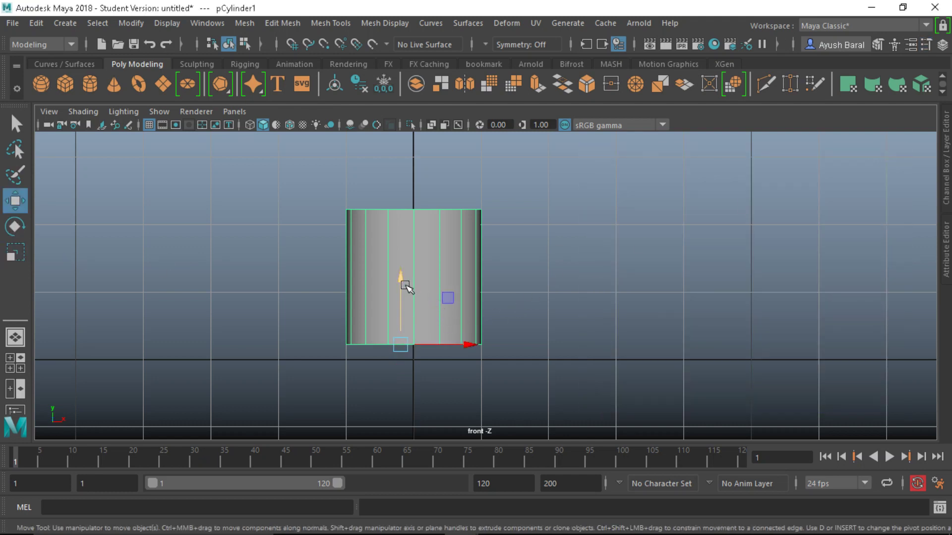
left_click_drag(405, 286, 422, 272)
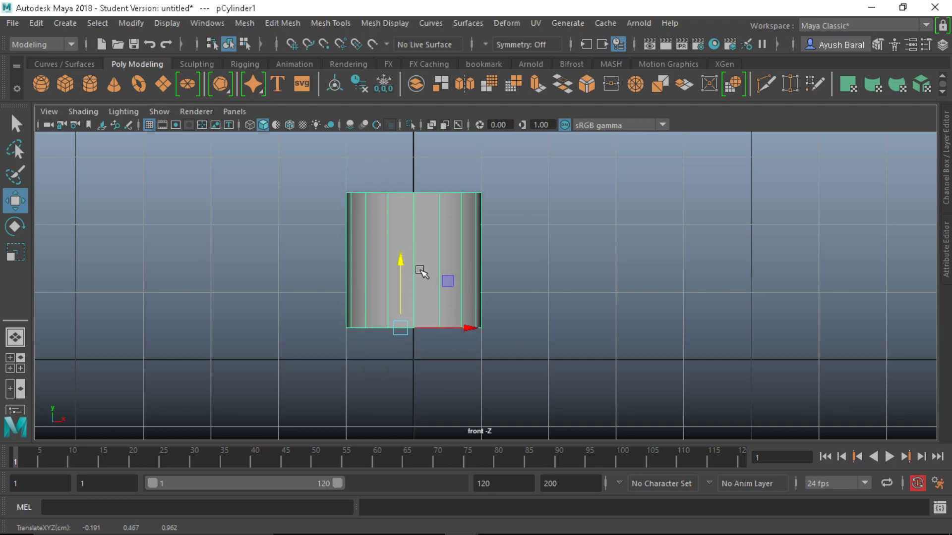
key("r")
mouse_move(414, 332)
left_mouse_down()
mouse_move(472, 329)
mouse_move(426, 333)
left_mouse_up()
key("ctrl+z")
- Snap the pivot with V to the centre vertex of the bottom cap
key("d")
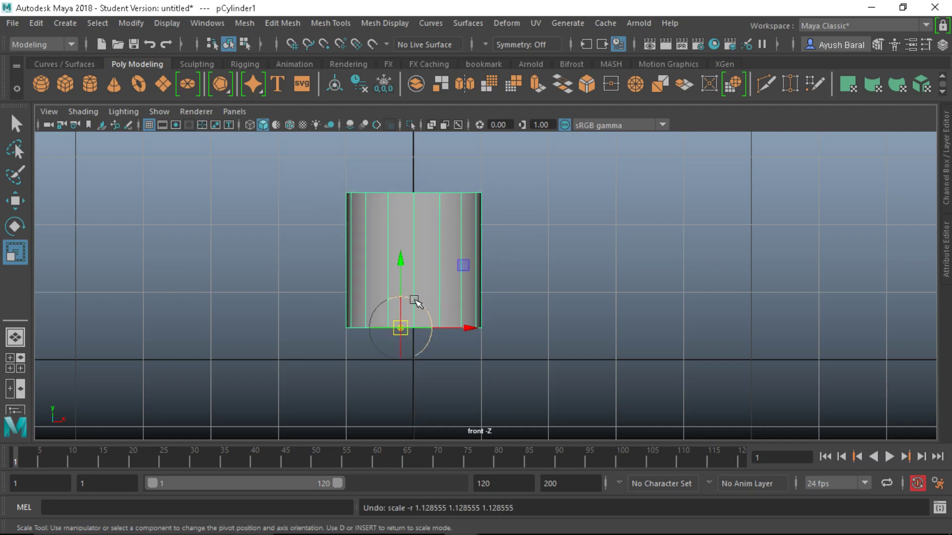
left_click_drag(398, 268, 429, 189)
key("v")
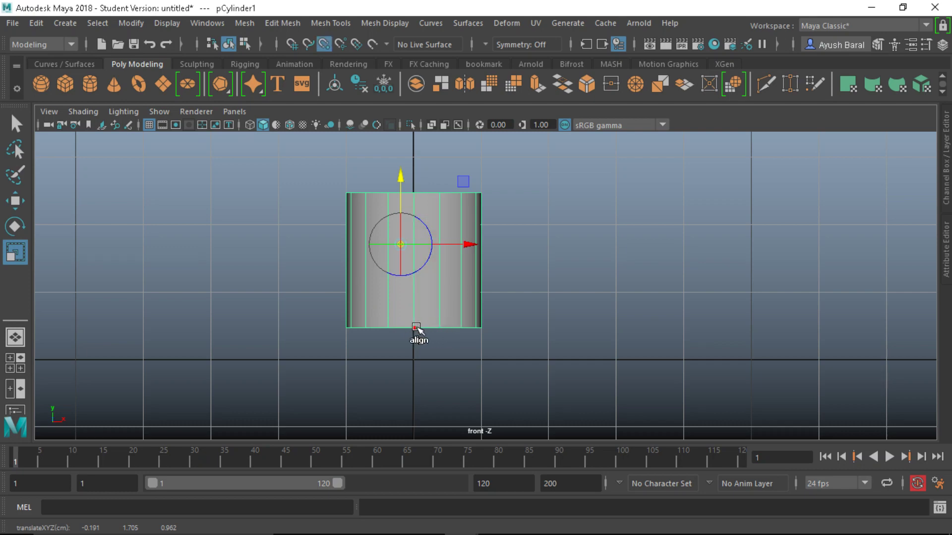
left_click(416, 328)
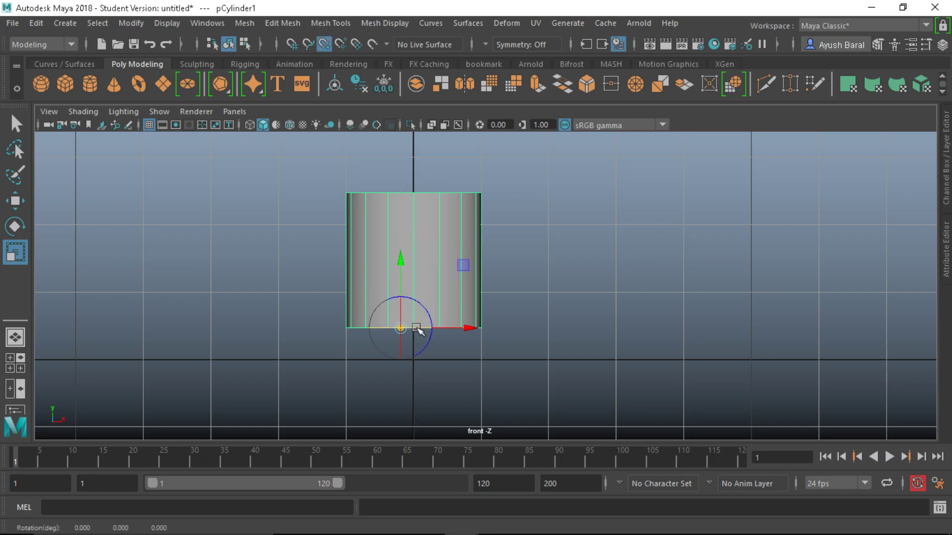
key("space")
key("space")
left_click_drag(578, 251, 631, 382, "alt")
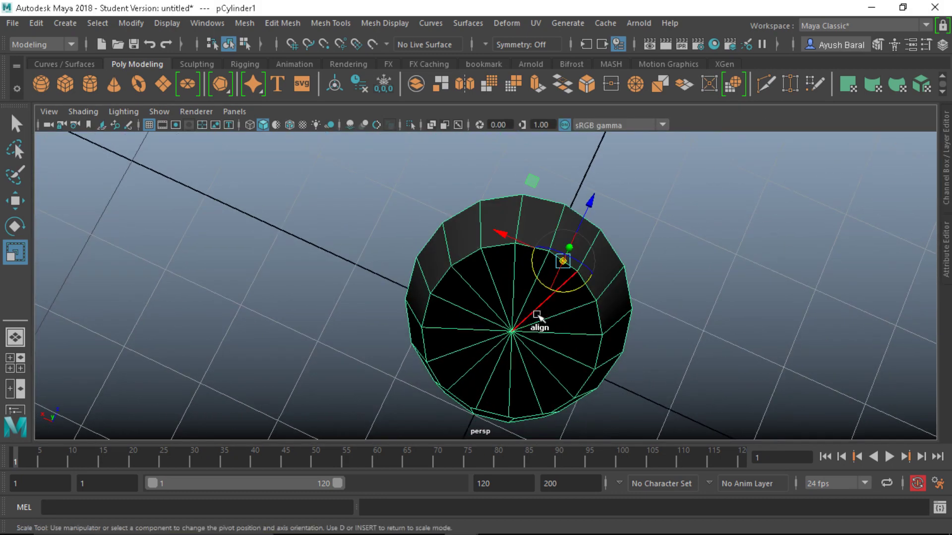
key("v")
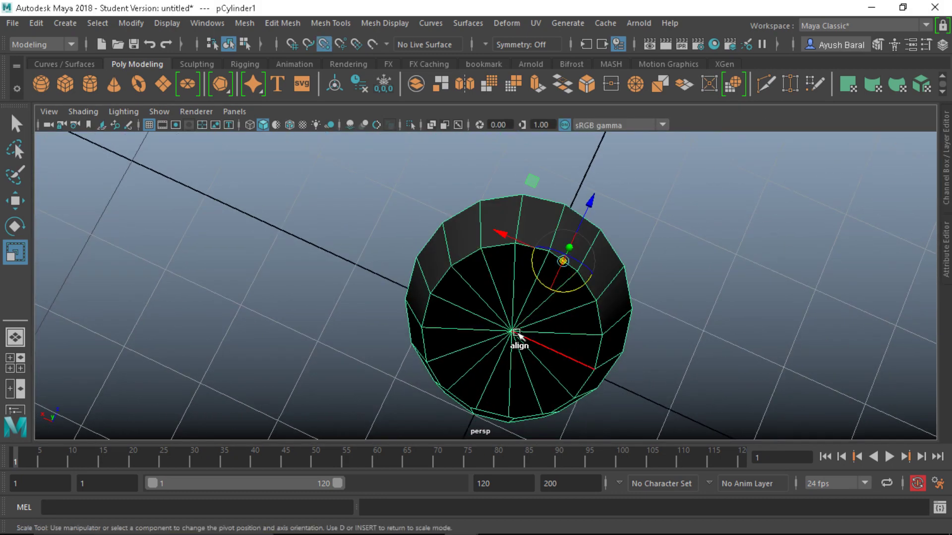
left_click(515, 331)
key("space")
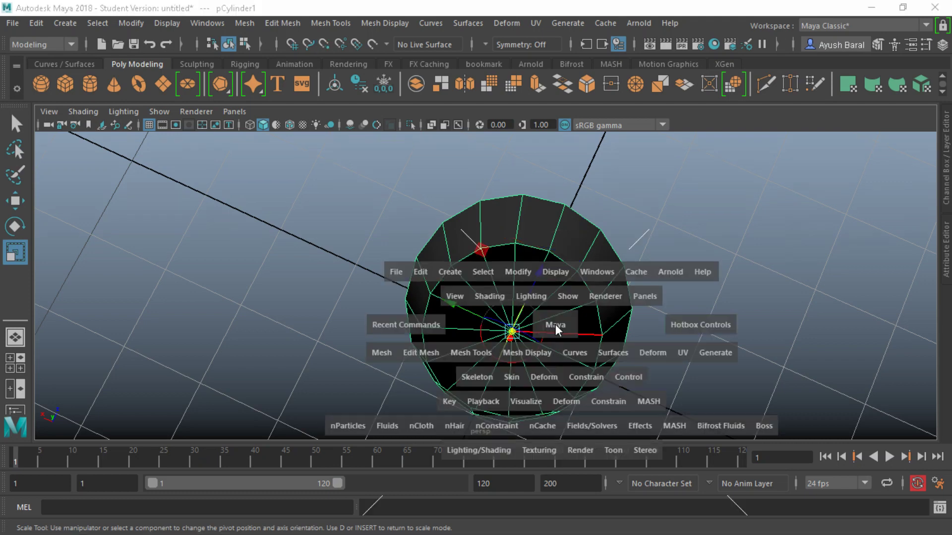
key("space")
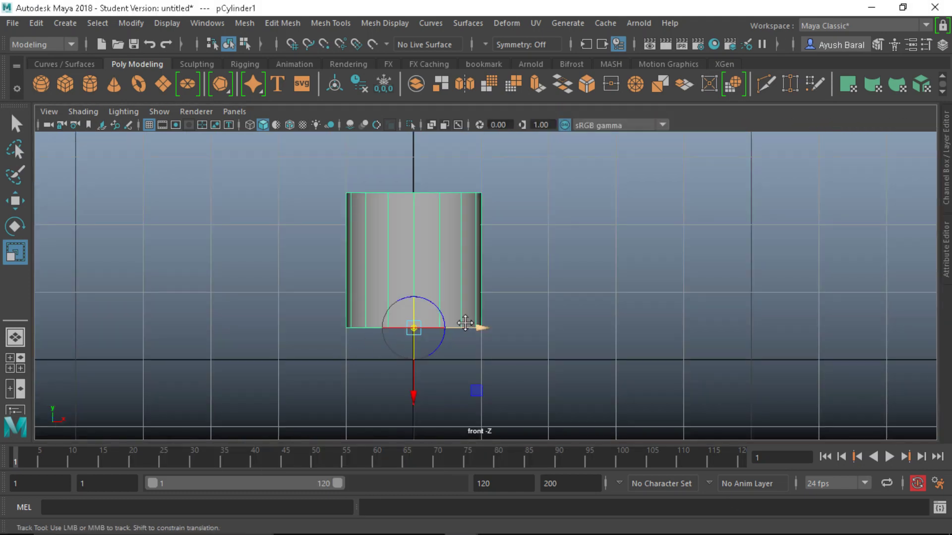
middle_click_drag(413, 318, 413, 288, "alt")
- Grid-snap the cylinder with X so its base rests at 0,0,0
key("w")
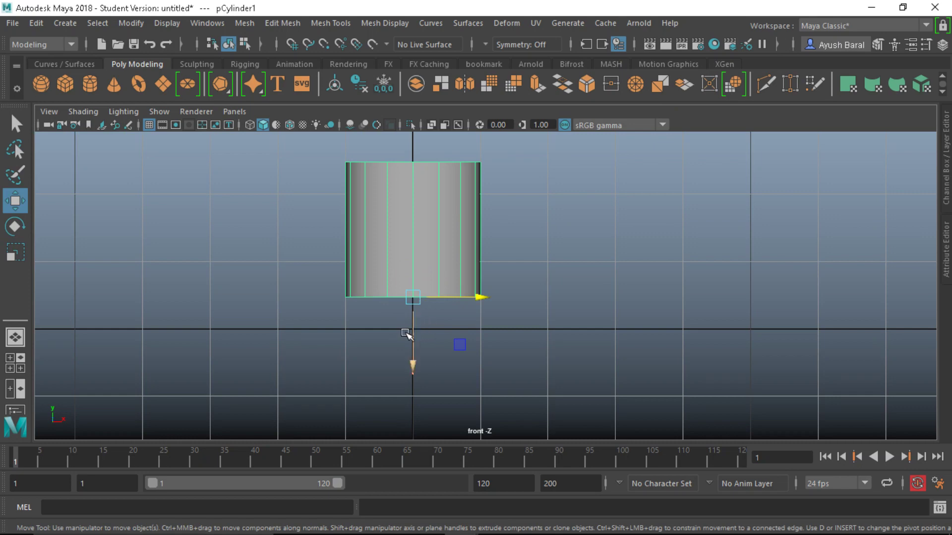
key("x")
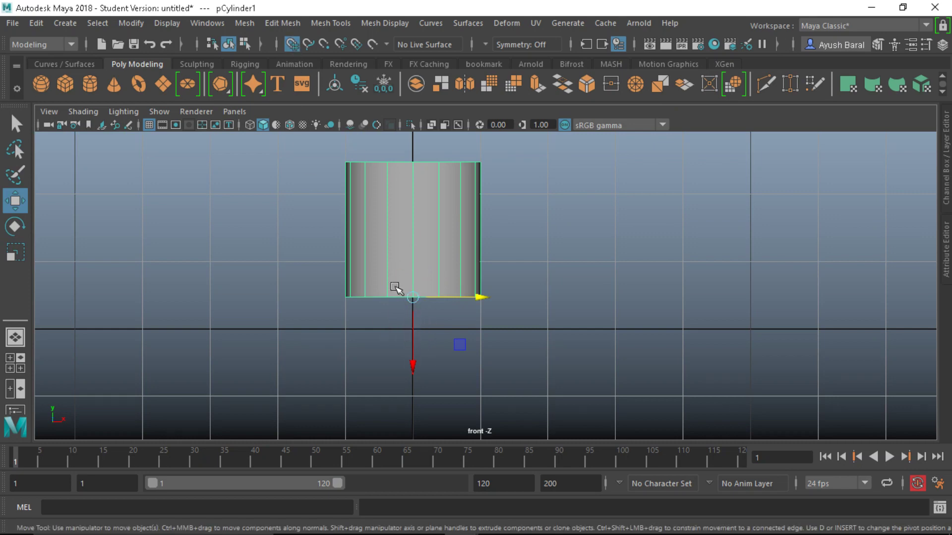
left_click_drag(414, 333, 415, 355)
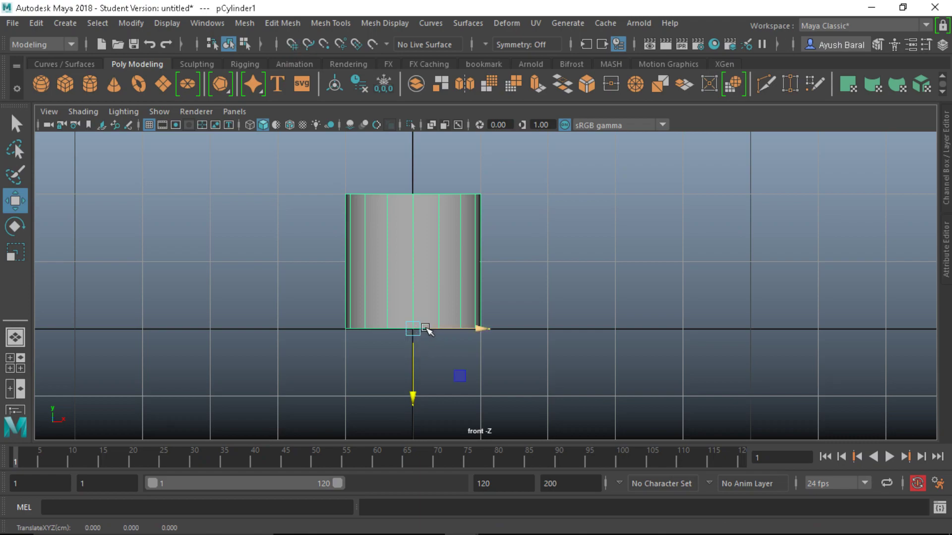
key("space")
key("space")
- Marquee-select the top-ring vertices and lift them to a height of about 3.267
left_click_drag(618, 260, 523, 332, "alt")
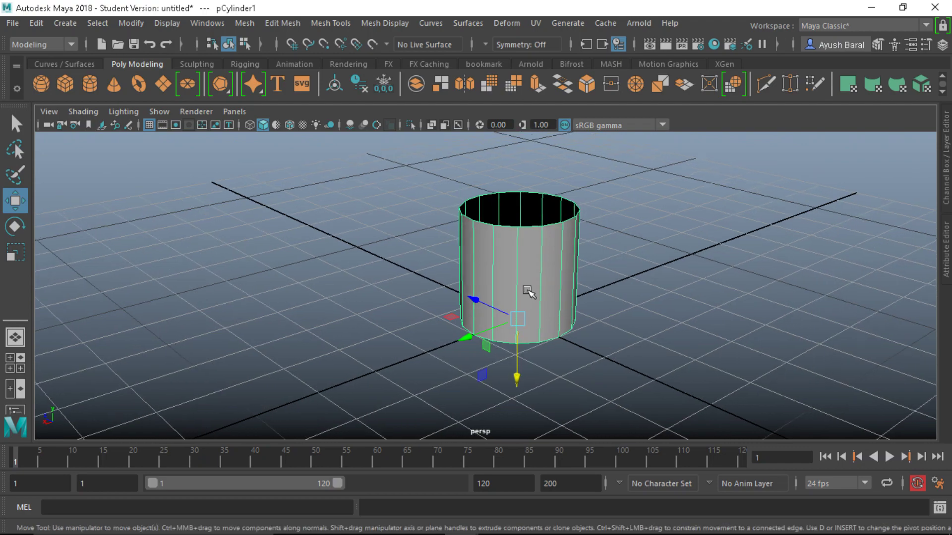
left_click_drag(570, 240, 478, 269, "alt")
mouse_move(471, 125)
right_mouse_down()
mouse_move(455, 132)
mouse_move(459, 139)
right_mouse_up()
left_click_drag(460, 139, 467, 240, "alt")
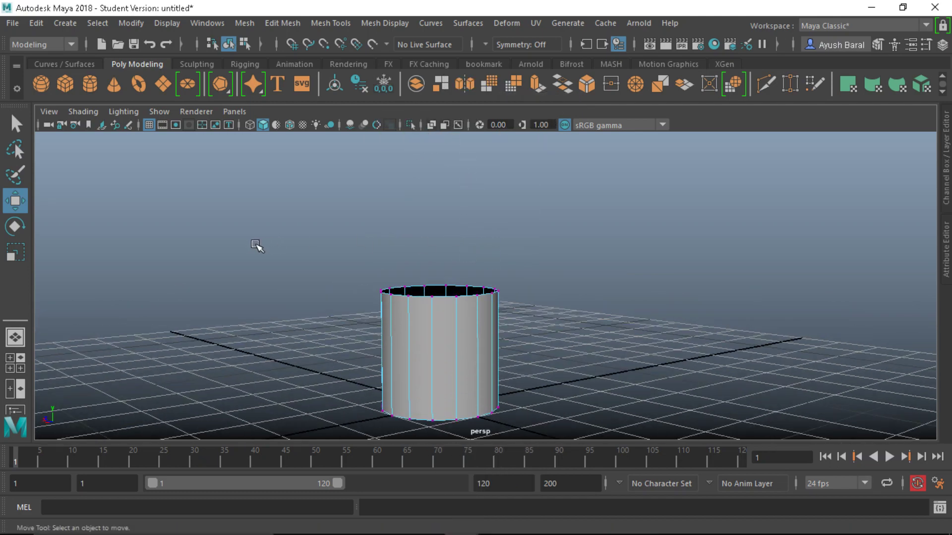
left_click_drag(569, 329, 369, 270)
left_click_drag(436, 252, 450, 174)
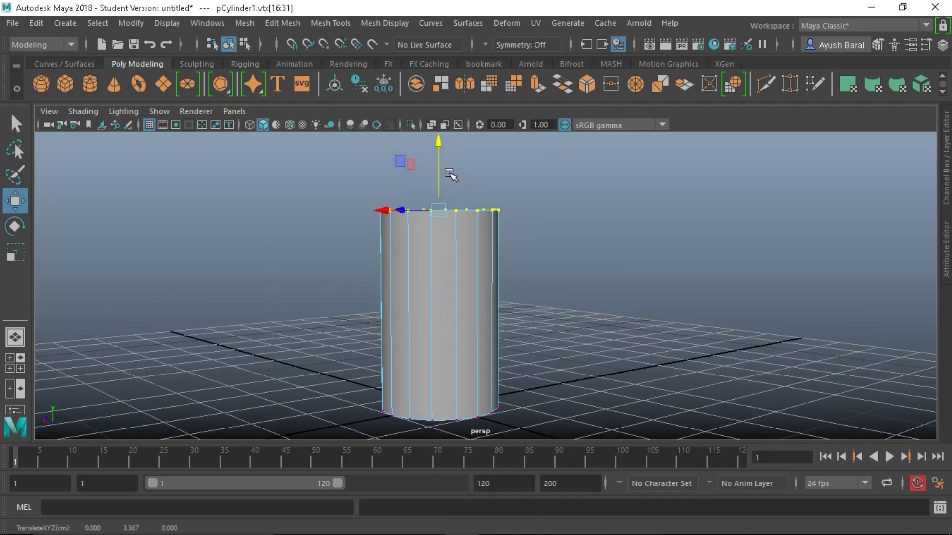
left_click_drag(506, 275, 513, 244, "alt")
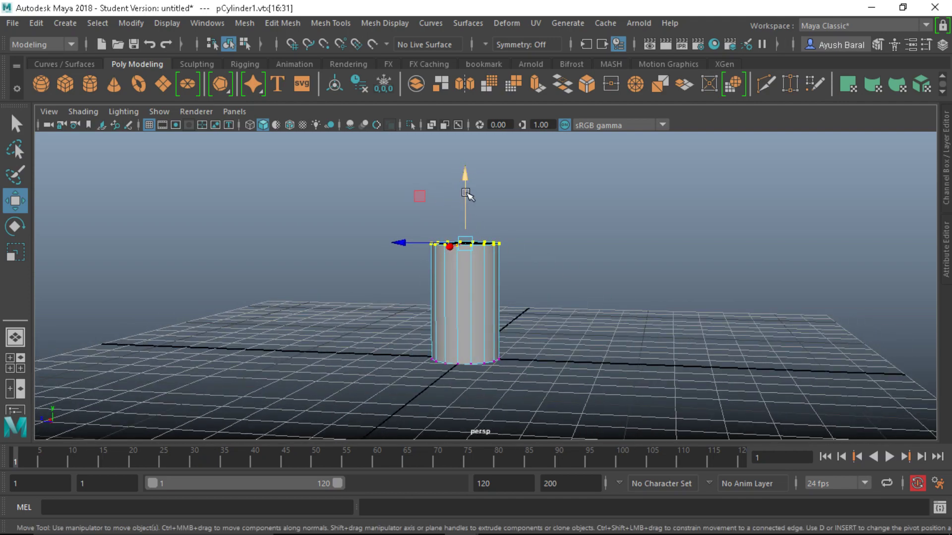
left_click_drag(466, 193, 465, 197)
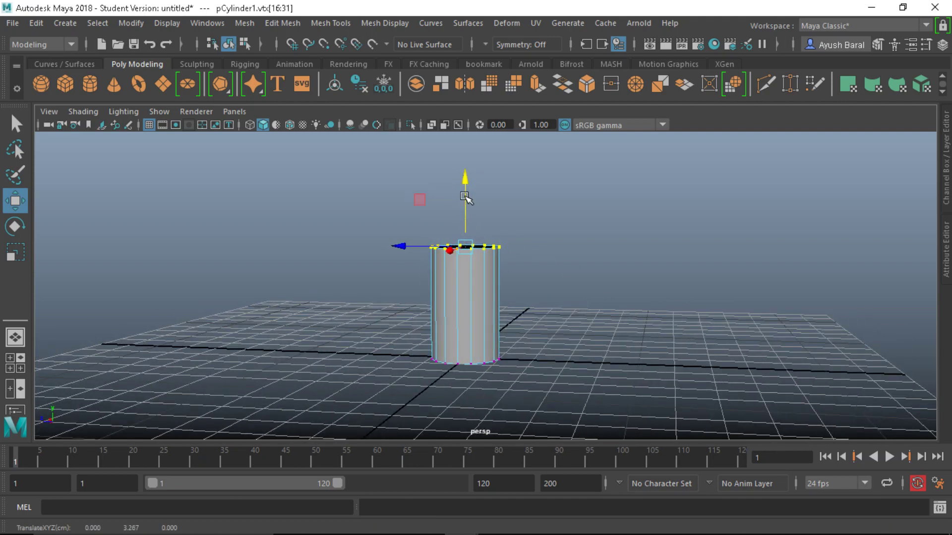
scroll(483, 317, "up", 4)
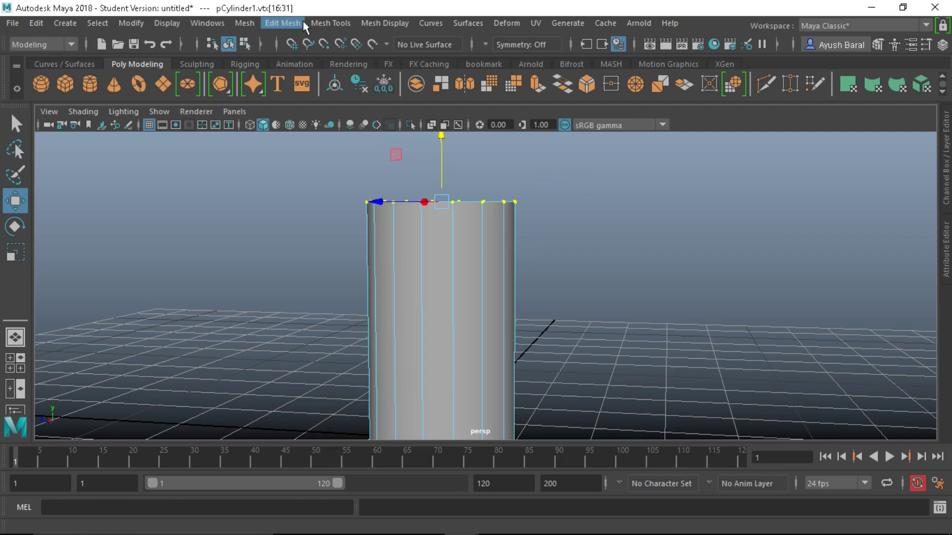
- Use Mesh Tools > Insert Edge Loop to add polySplitRing1 just below the rim
left_click(322, 24)
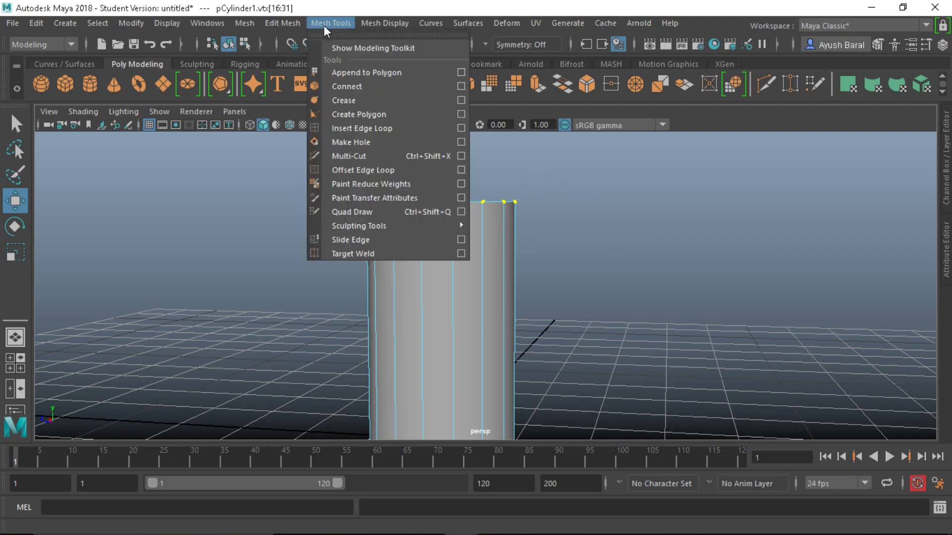
left_click(329, 127)
scroll(469, 195, "up", 2)
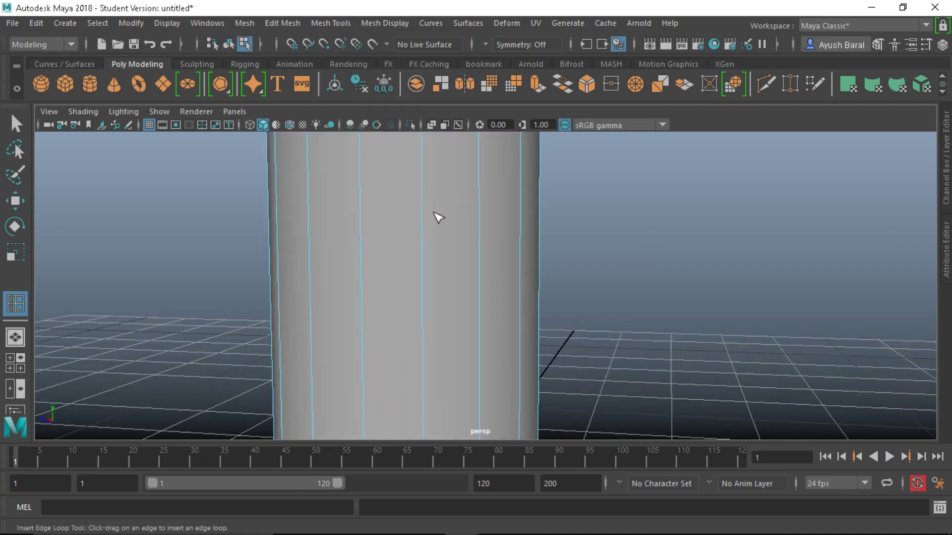
scroll(436, 215, "down", 2)
left_click_drag(436, 214, 491, 312, "alt")
scroll(504, 266, "up", 2)
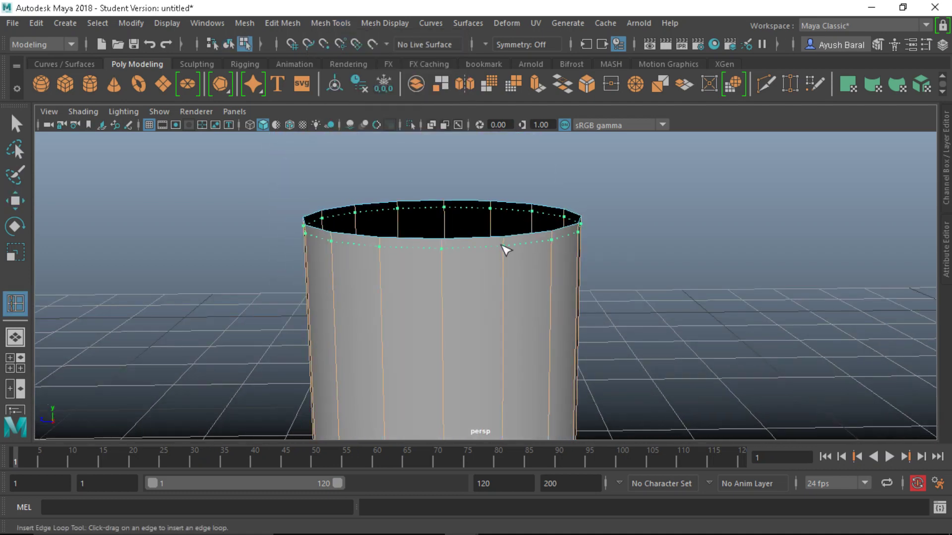
left_click(503, 248)
right_click_drag(498, 244, 491, 162)
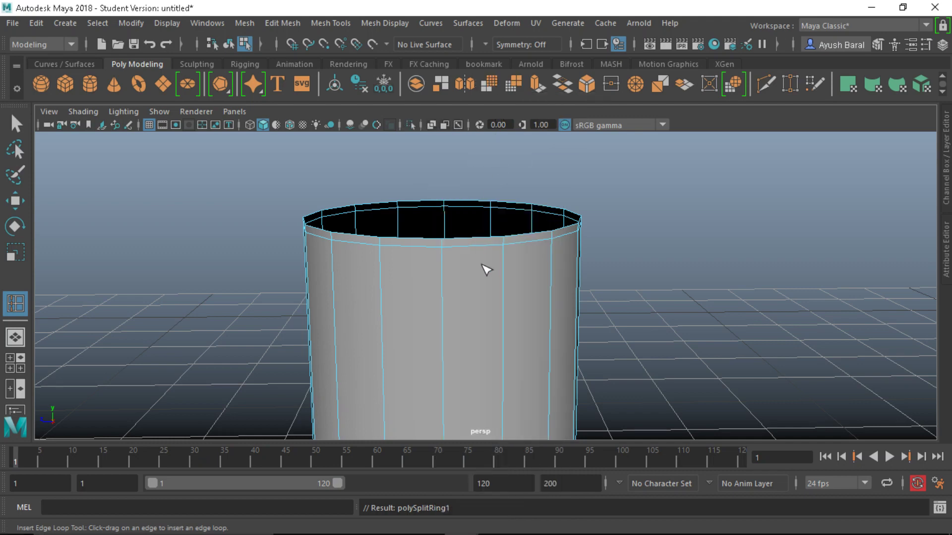
- Select the full loop of thin faces just below the rim
key("q")
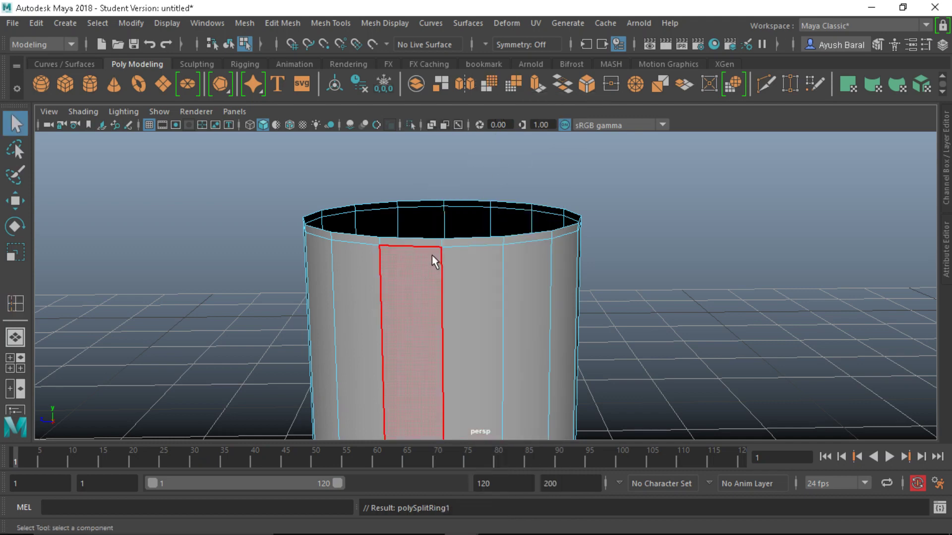
left_click(472, 245)
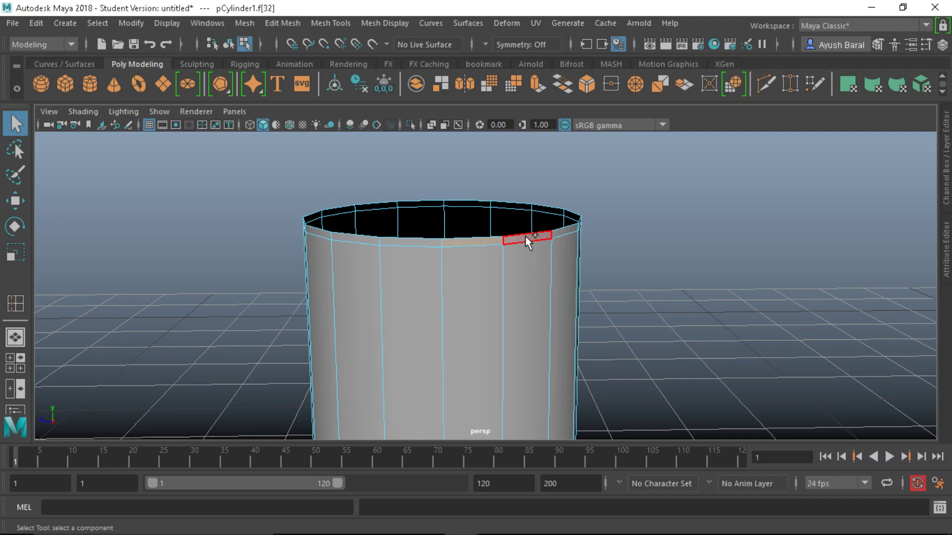
double_click(526, 238, "shift")
left_click_drag(588, 312, 522, 314, "alt")
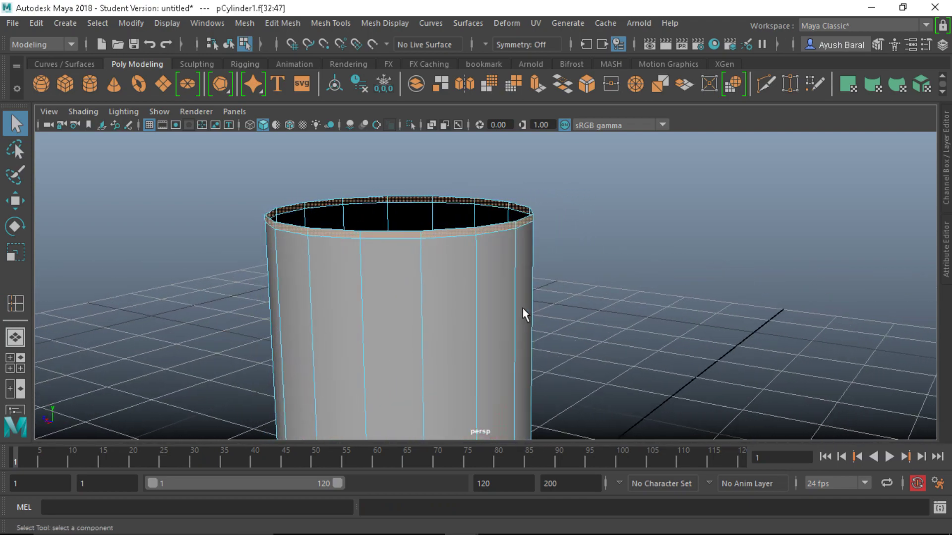
middle_click_drag(386, 322, 456, 342, "alt")
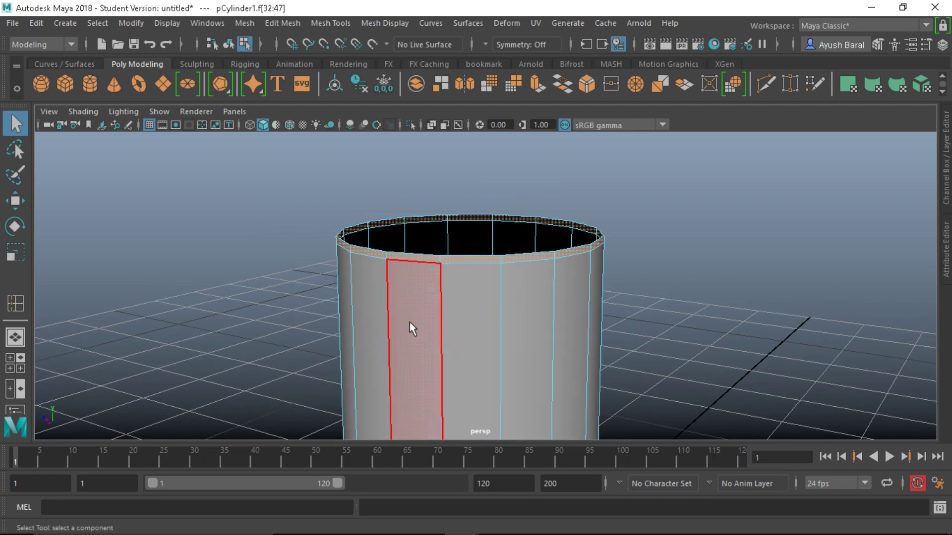
left_click_drag(574, 317, 538, 317, "alt")
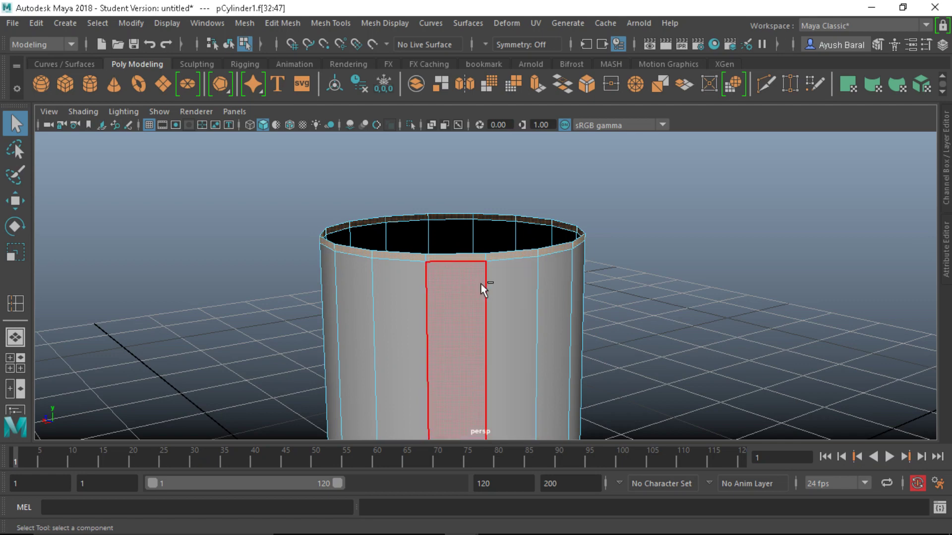
- Extrude the rim faces outward to Local Translate Z 0.0556 and inspect the lip
key("ctrl+e")
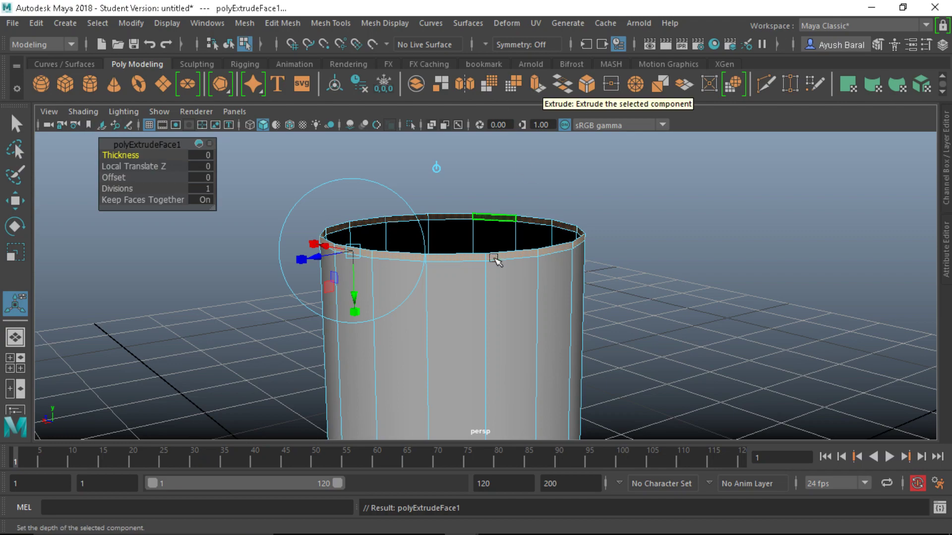
left_click_drag(494, 263, 586, 274, "alt")
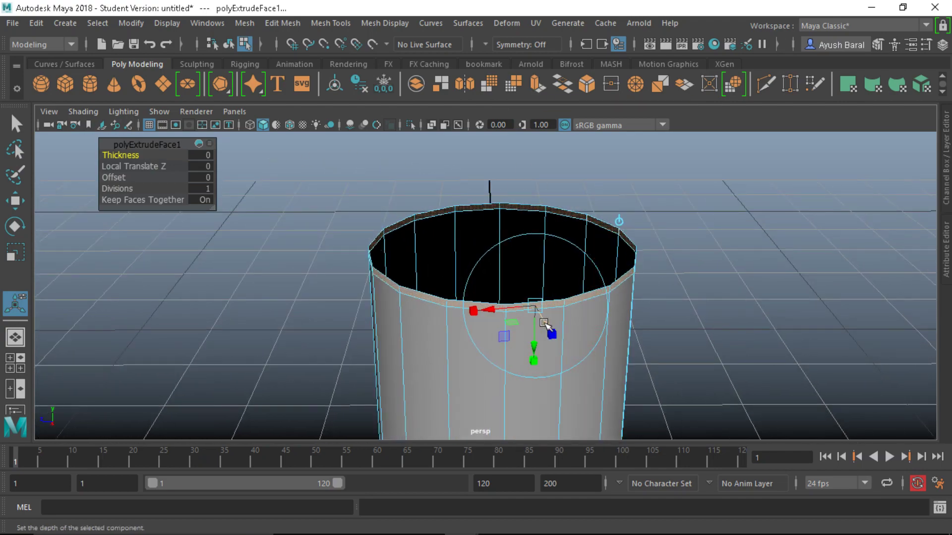
left_click_drag(560, 309, 551, 329)
left_click_drag(627, 327, 632, 288, "alt")
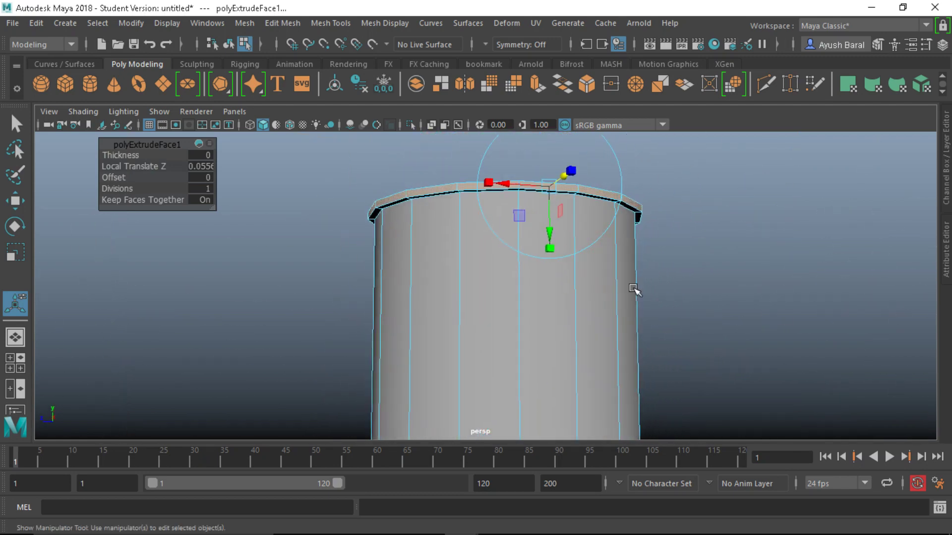
scroll(632, 290, "down", 3)
left_click_drag(633, 291, 534, 270, "alt")
scroll(498, 225, "up", 5)
scroll(498, 225, "up", 2)
left_click_drag(499, 226, 471, 251, "alt")
right_click_drag(470, 245, 469, 85)
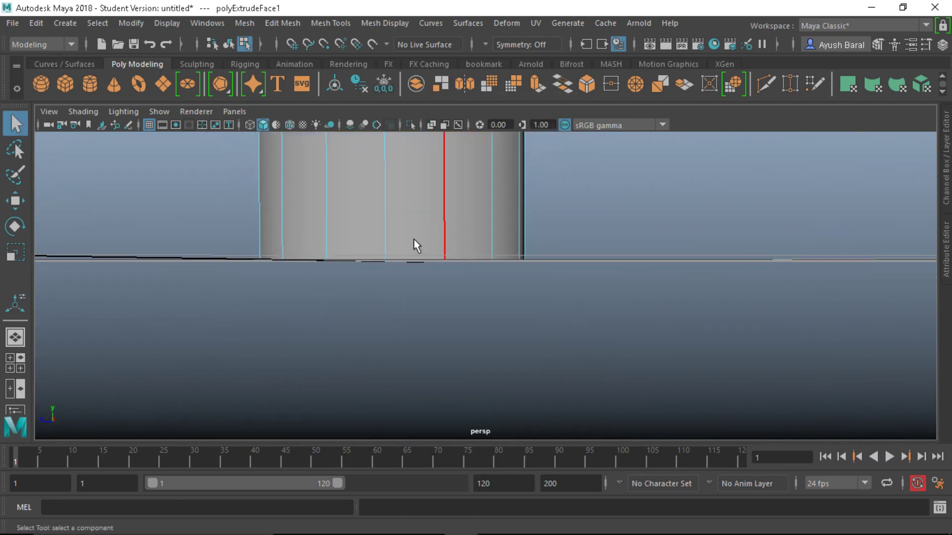
- Select the cylinder's base edge loop and apply Edit Mesh > Bevel to it
left_click_drag(413, 239, 423, 291, "alt")
double_click(421, 280)
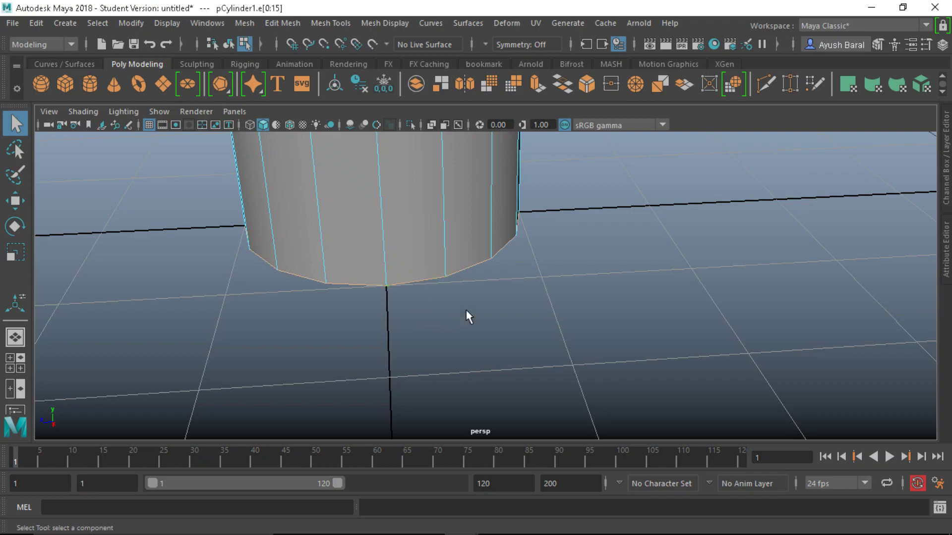
left_click_drag(468, 316, 331, 233, "alt")
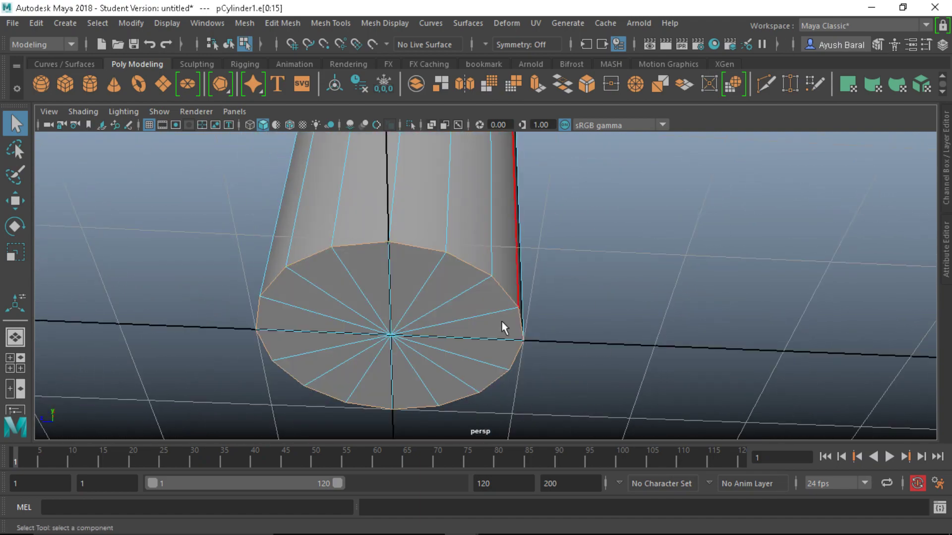
left_click_drag(415, 304, 434, 374, "alt")
right_click_drag(433, 374, 287, 327, "alt")
middle_click_drag(288, 326, 357, 268, "alt")
left_click(341, 25)
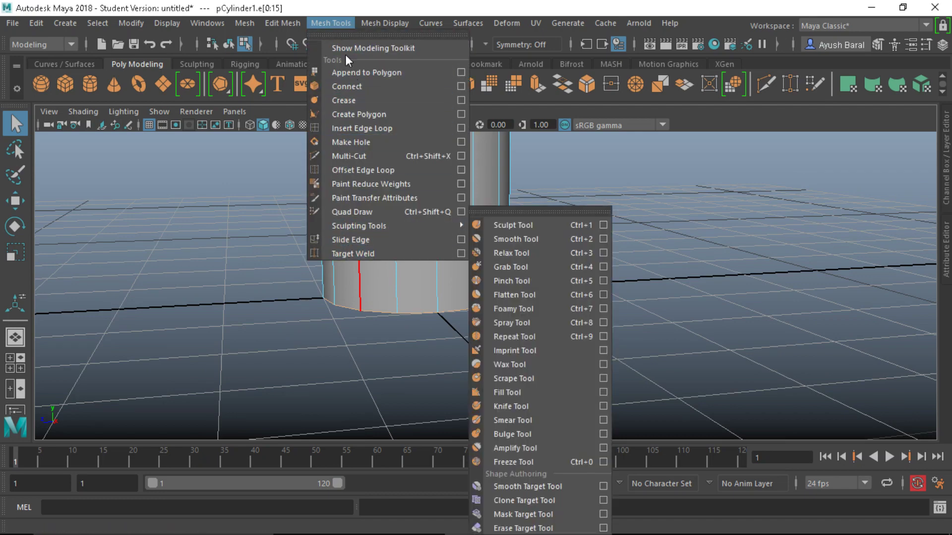
left_click(333, 23)
left_click(287, 22)
left_click(287, 70)
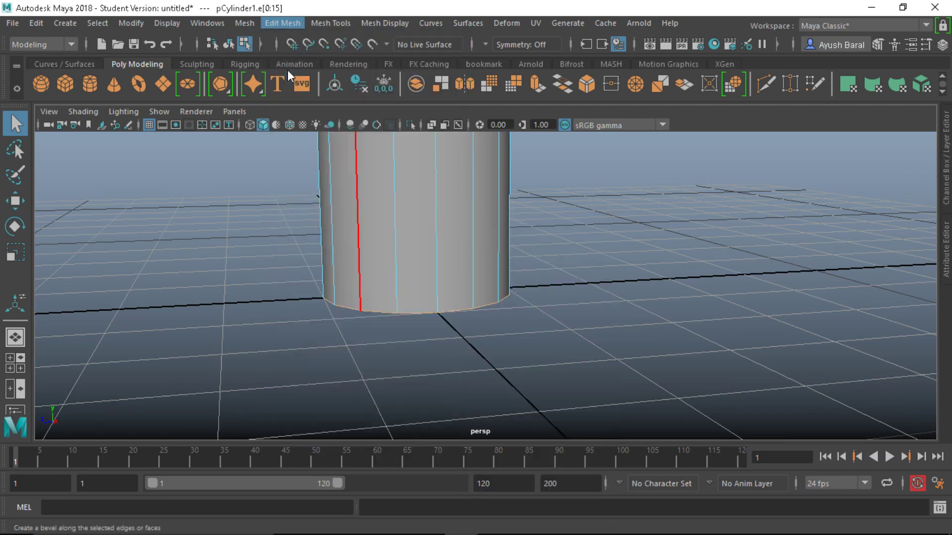
- Raise the base bevel's Segments from 2 to 3
left_click_drag(433, 227, 444, 207, "alt")
right_click_drag(444, 206, 502, 277, "alt")
left_click_drag(503, 278, 549, 332, "alt")
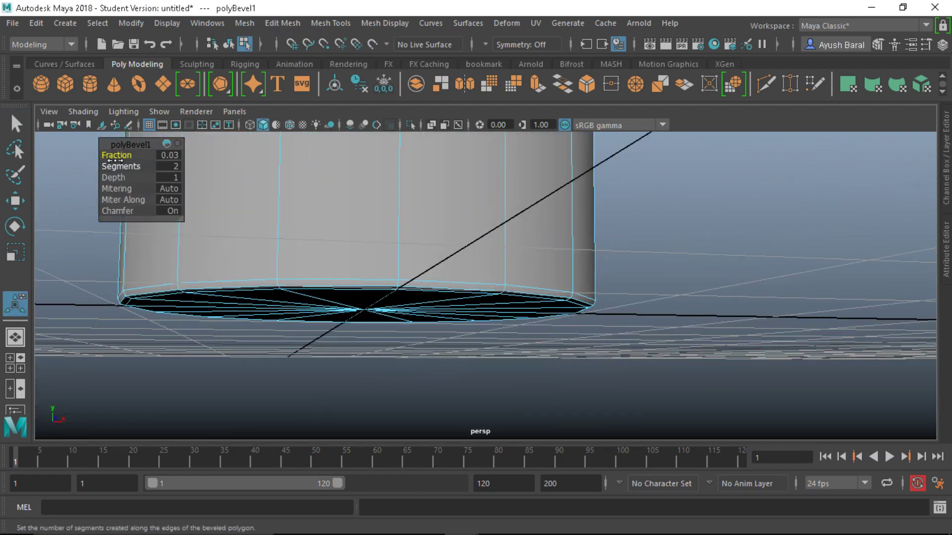
left_click_drag(309, 208, 372, 210, "alt")
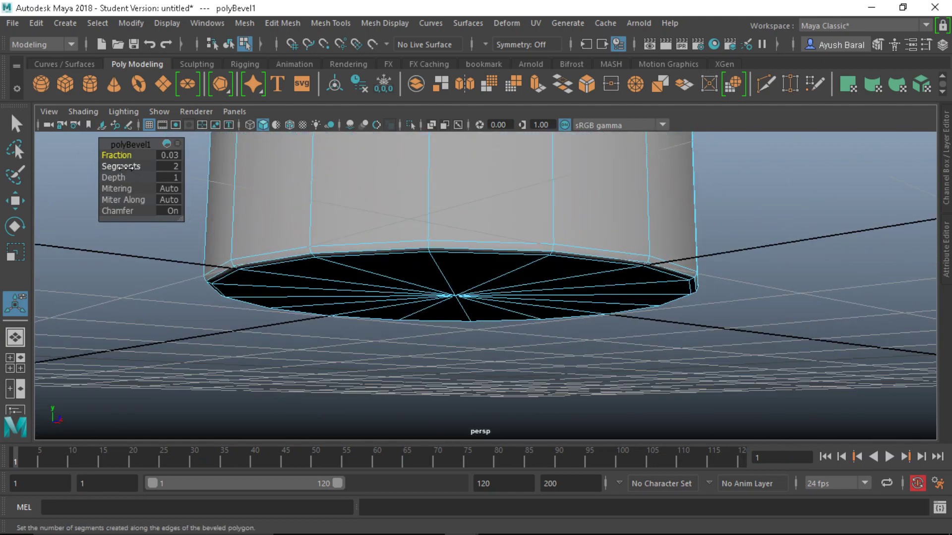
left_click_drag(123, 167, 135, 167)
- Inspect the rounded base from several angles, then return to Object Mode
left_click_drag(298, 268, 409, 279, "alt")
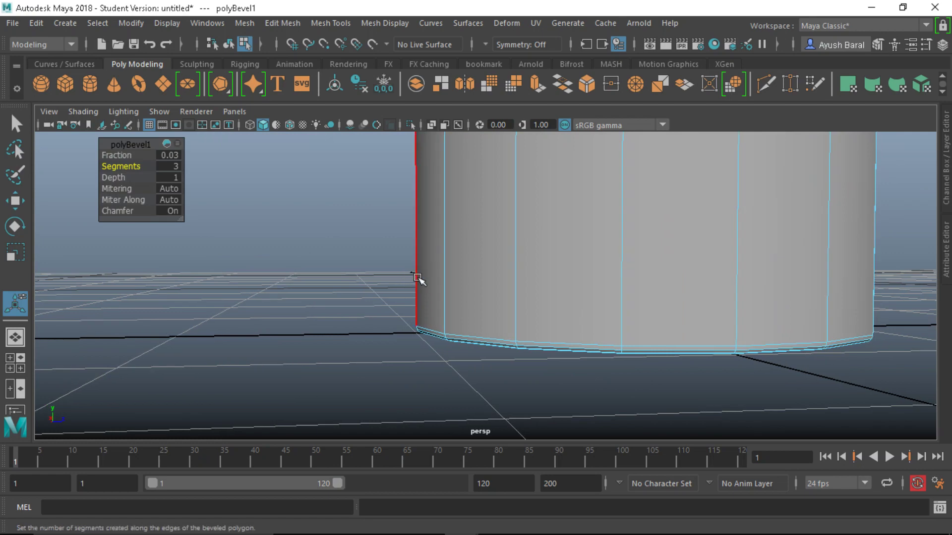
right_click_drag(418, 279, 365, 295, "alt")
left_click_drag(365, 296, 527, 272, "alt")
right_click_drag(527, 273, 327, 330, "alt")
left_click_drag(327, 329, 447, 349, "alt")
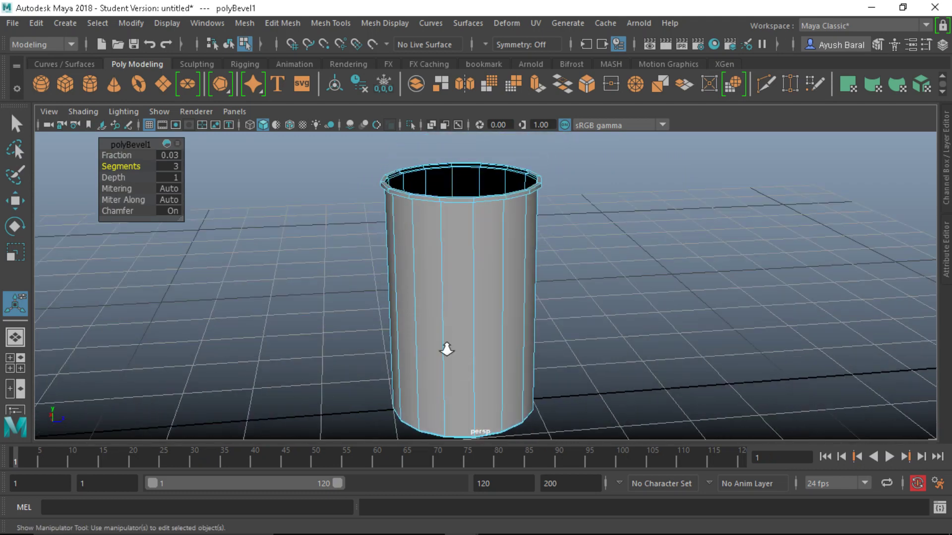
right_click_drag(446, 350, 384, 331, "alt")
key("1")
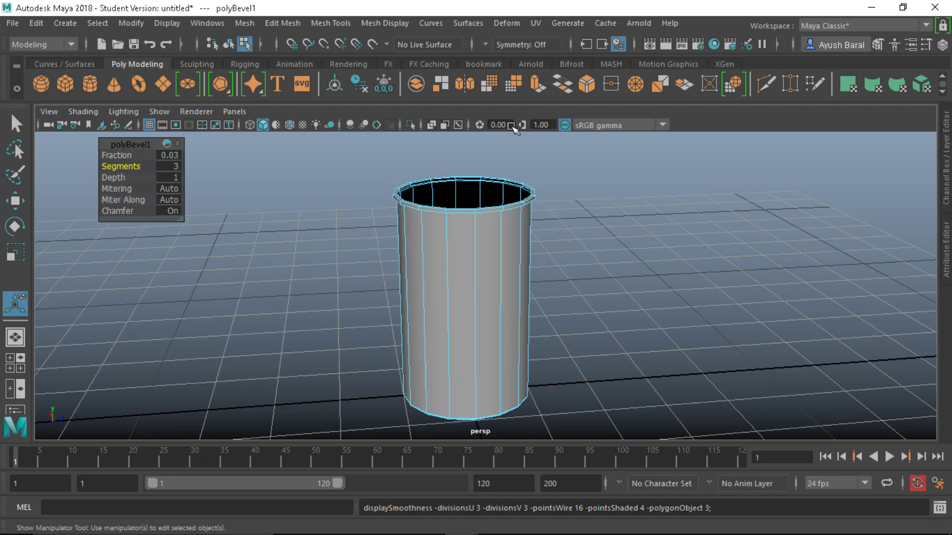
key("q")
right_click_drag(515, 129, 531, 107)
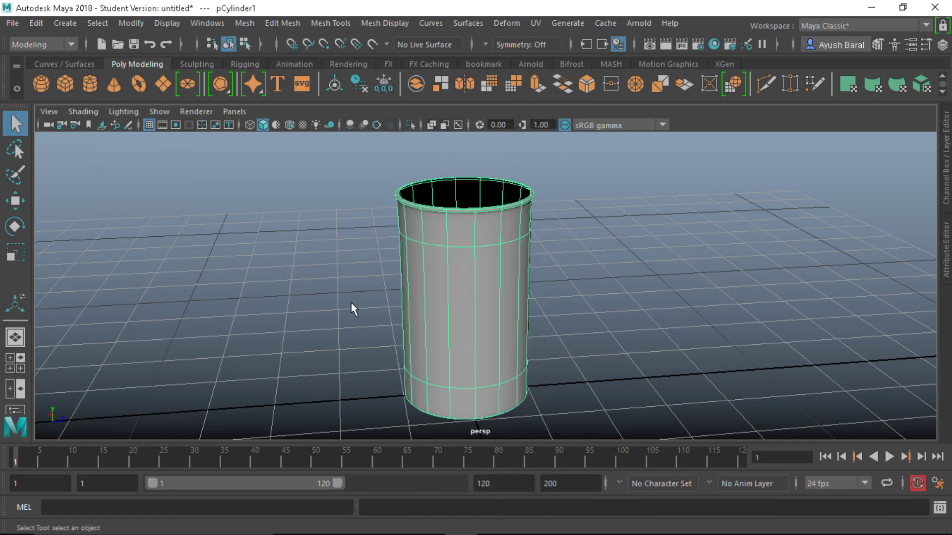
- Deselect the cylinder and turn off Time Slider, Range Slider and Command Line from the hotbox
left_click(599, 310)
left_click_drag(599, 309, 287, 350, "alt")
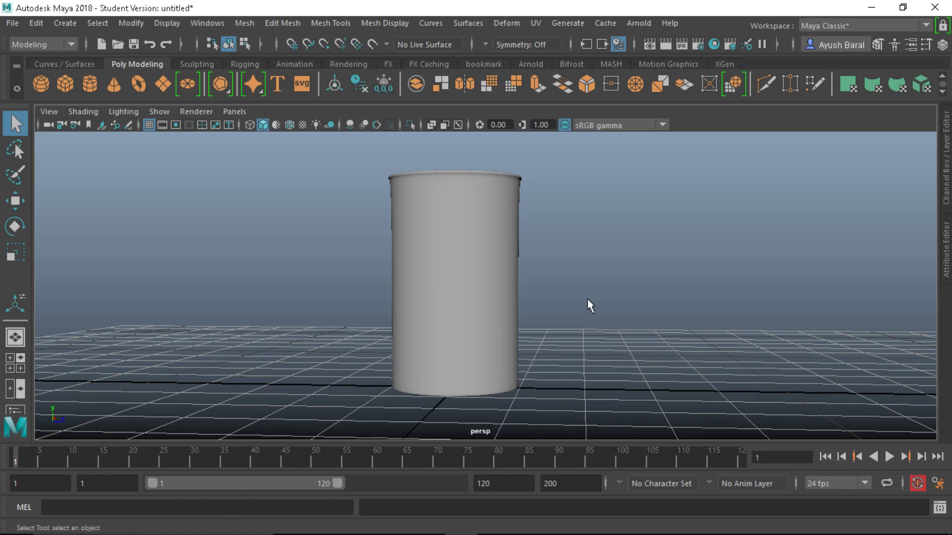
key("space")
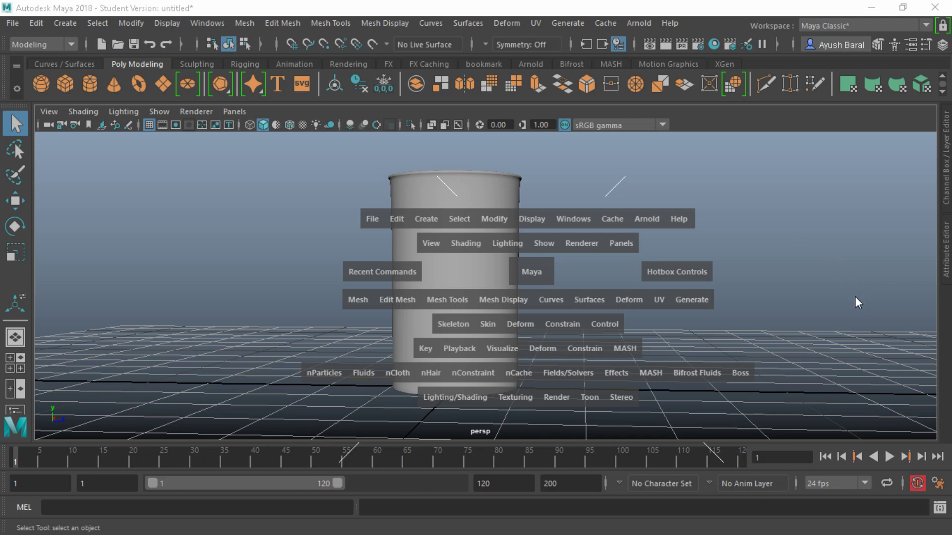
left_click_drag(836, 296, 798, 306)
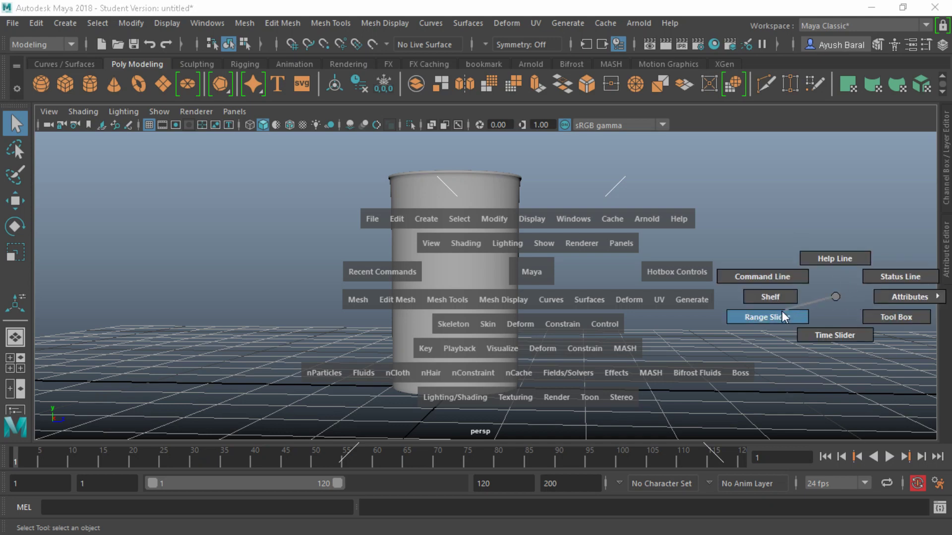
left_click_drag(780, 311, 780, 311)
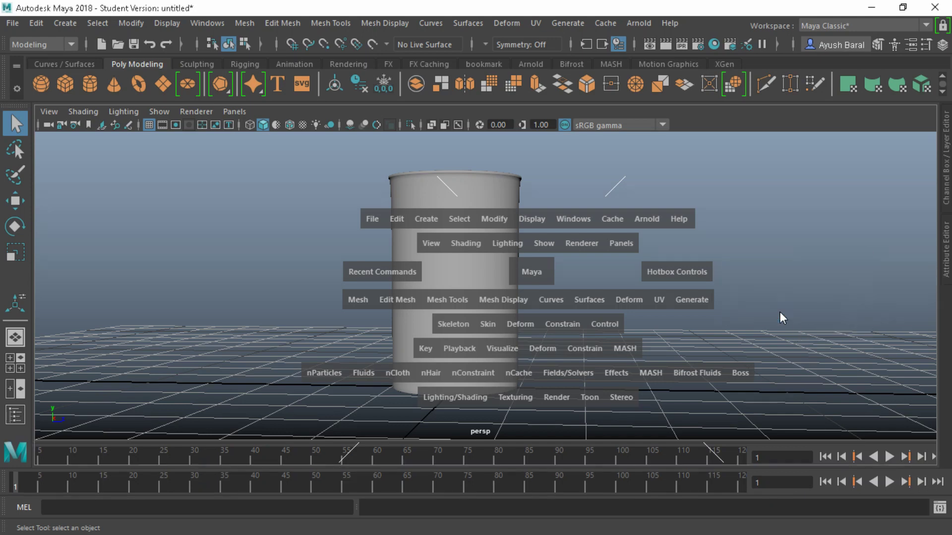
left_click_drag(829, 289, 825, 322)
left_click_drag(831, 277, 769, 264)
left_click_drag(662, 352, 472, 231, "alt")
- Select the cylinder and zoom in on its top rim, briefly checking smooth preview
left_click(444, 271)
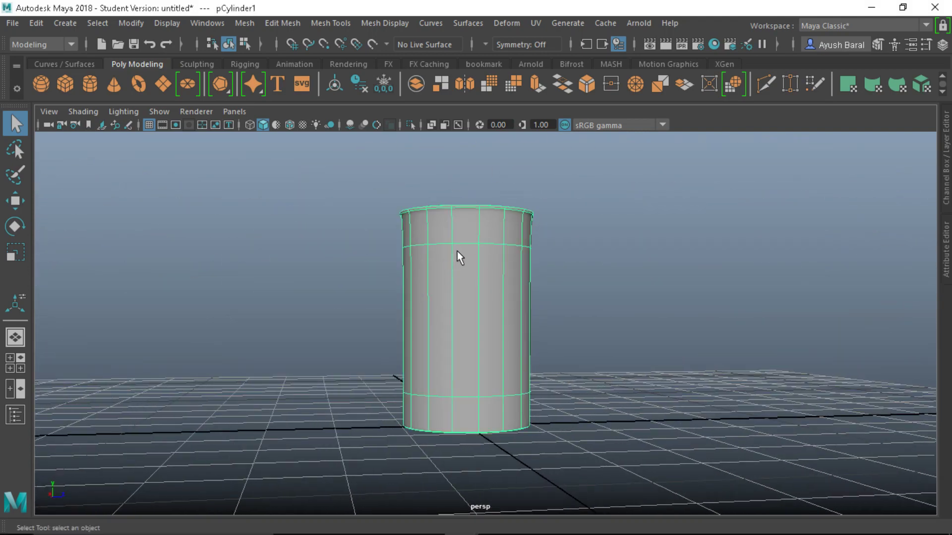
scroll(483, 219, "up", 5)
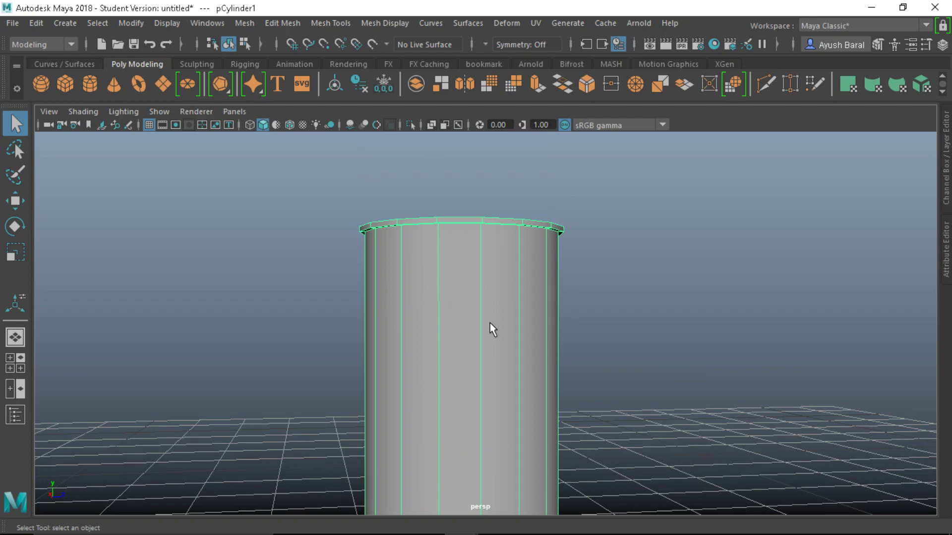
scroll(491, 323, "up", 5)
left_click_drag(491, 323, 516, 257, "alt")
middle_click_drag(516, 258, 503, 456, "alt")
scroll(419, 302, "up", 2)
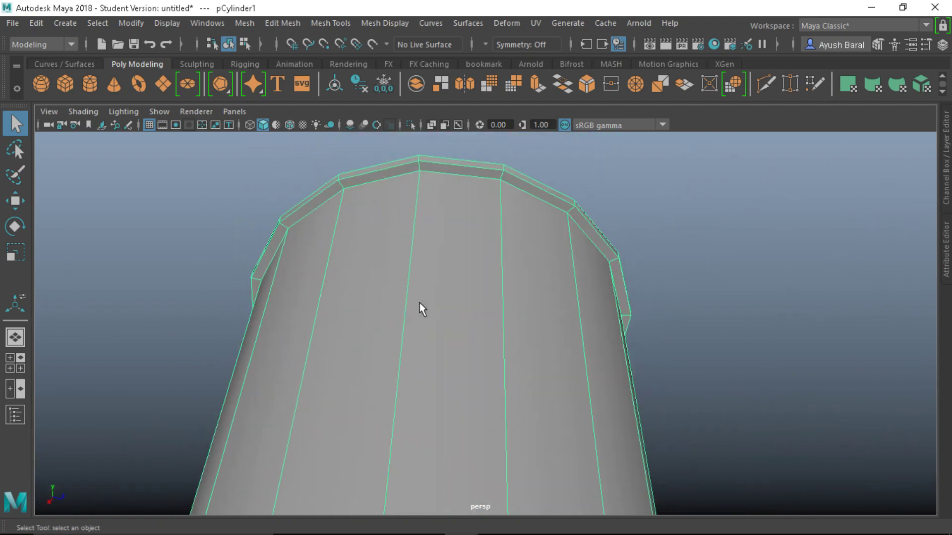
key("3")
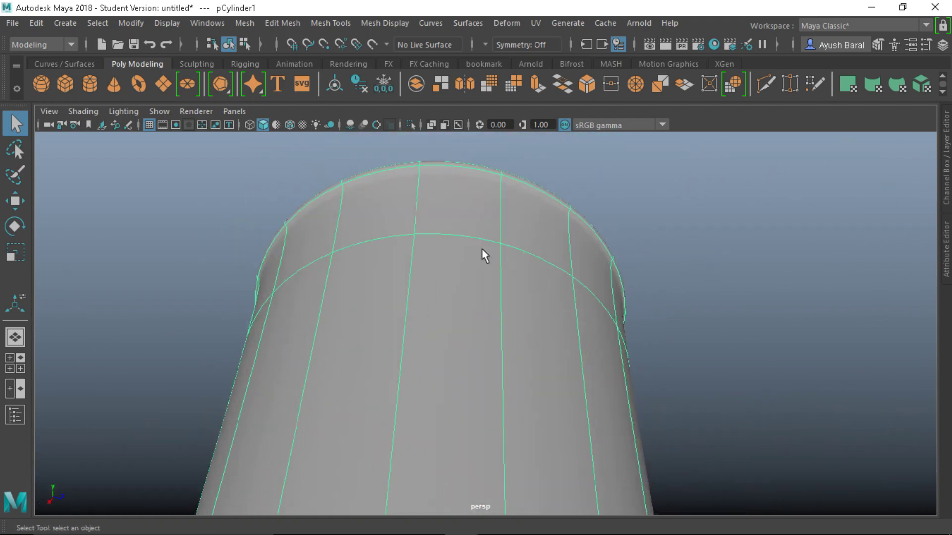
key("1")
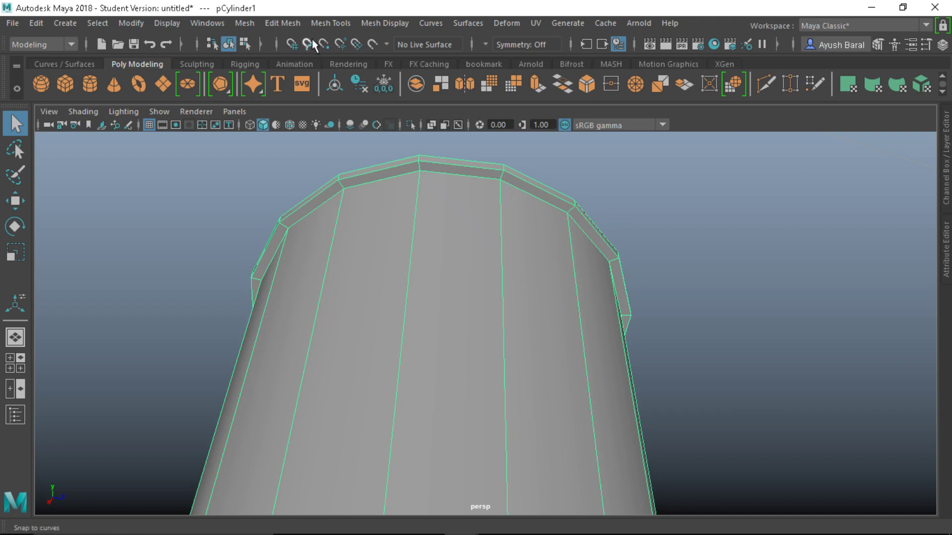
- Insert a new edge loop just below the cylinder's top rim with Insert Edge Loop
left_click(321, 25)
mouse_move(295, 22)
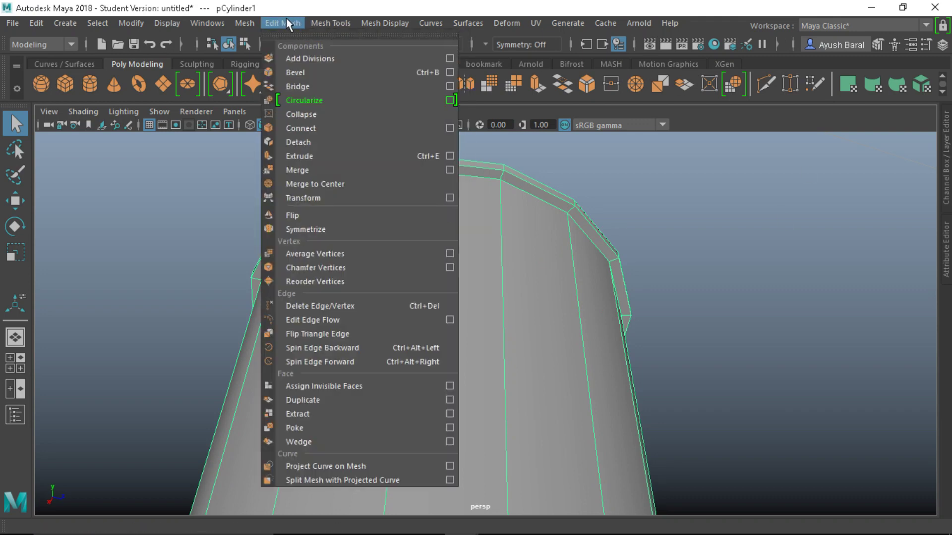
mouse_move(328, 23)
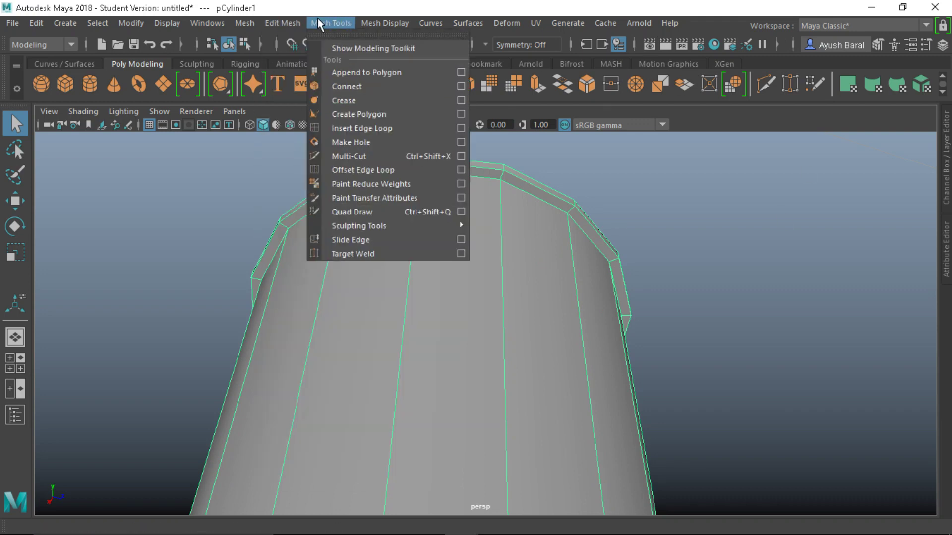
left_click(349, 130)
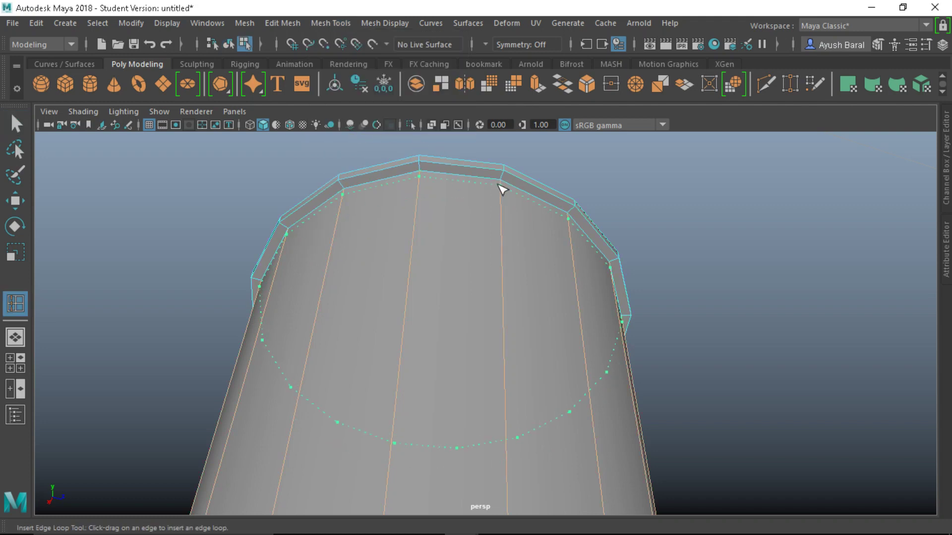
left_click_drag(502, 190, 572, 342)
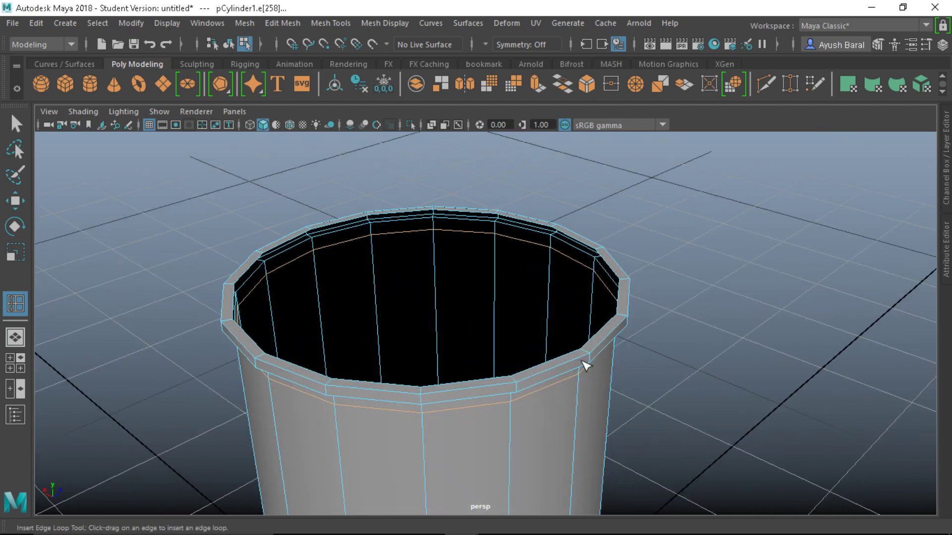
scroll(585, 365, "up", 5)
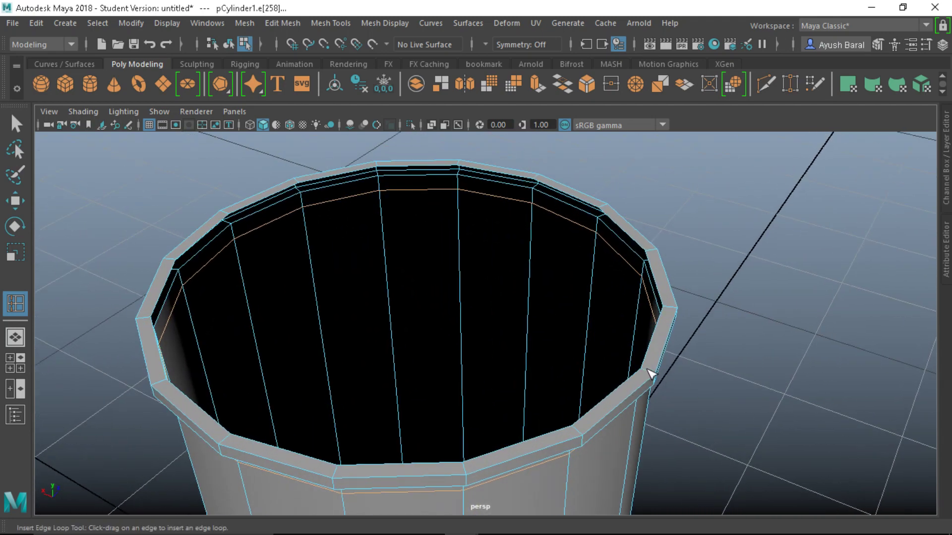
left_click_drag(650, 374, 578, 335, "alt")
scroll(446, 297, "down", 3)
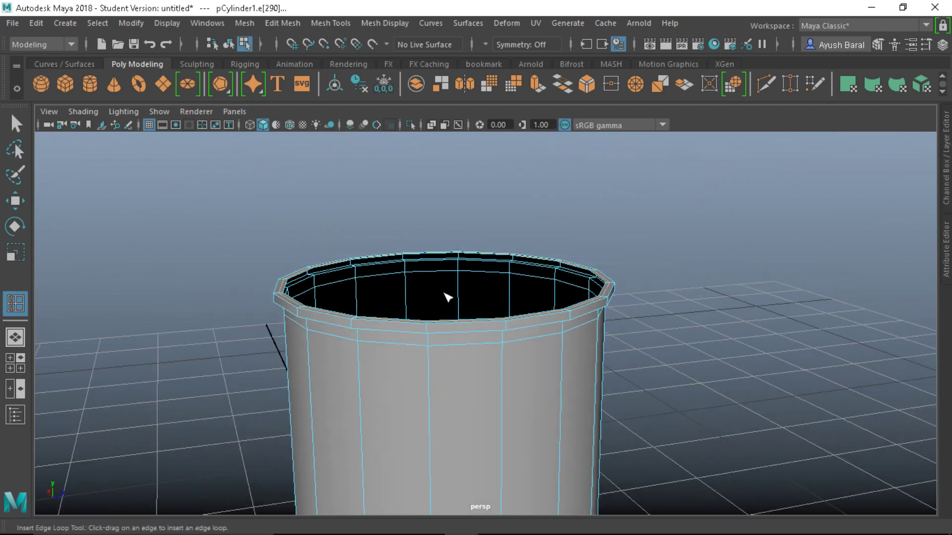
key("q")
- Return to Object Mode and show the cup in smooth preview (3)
right_click_drag(441, 290, 510, 98)
key("3")
left_click(698, 353)
right_click_drag(698, 353, 473, 329, "alt")
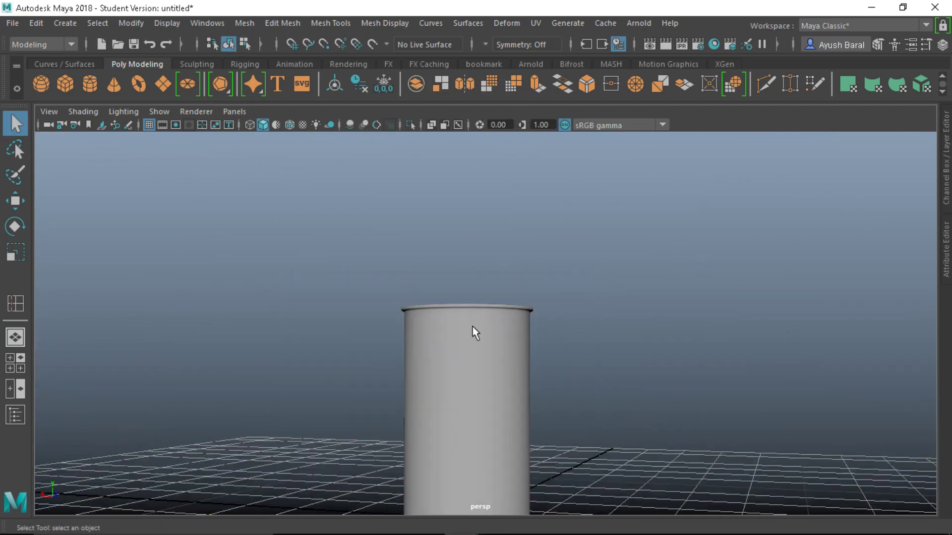
- Orbit to inspect the cup's closed underside and open top, then maximize the front view
left_click_drag(474, 329, 548, 361, "alt")
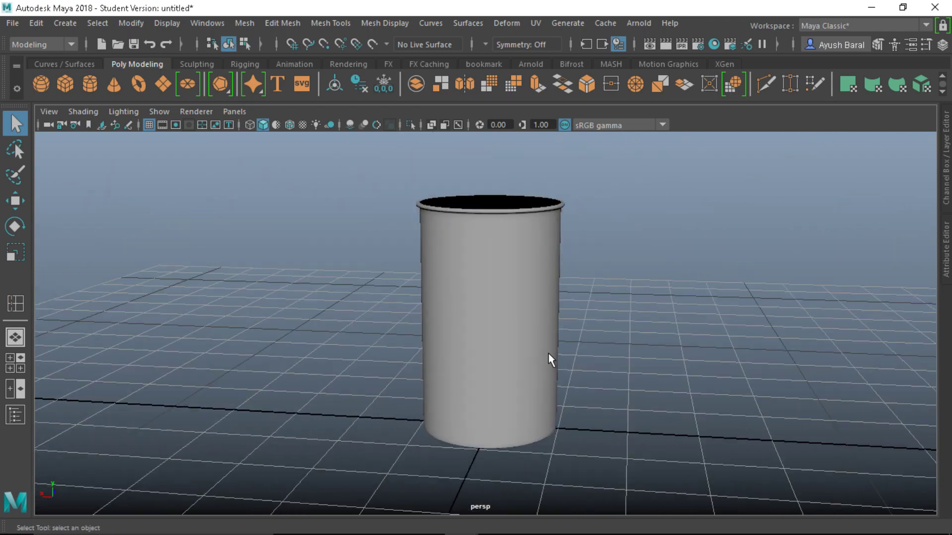
right_click_drag(548, 361, 546, 421, "alt")
left_click_drag(547, 422, 551, 190, "alt")
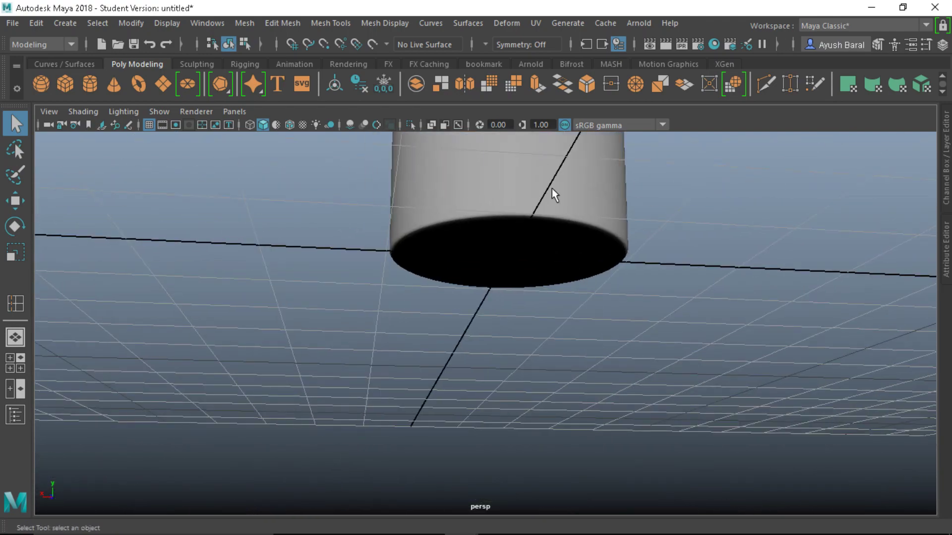
left_click(552, 189)
left_click_drag(524, 268, 544, 232, "alt")
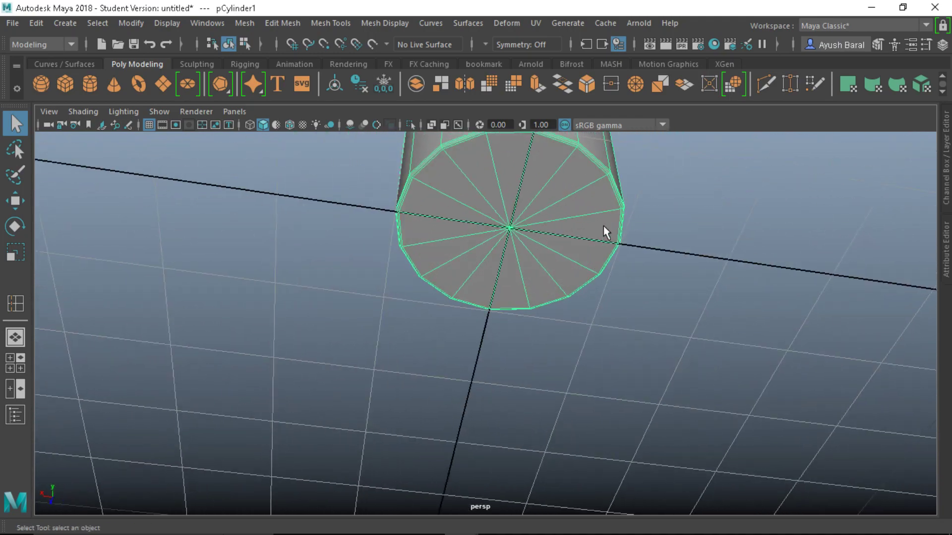
left_click_drag(603, 226, 365, 331, "alt")
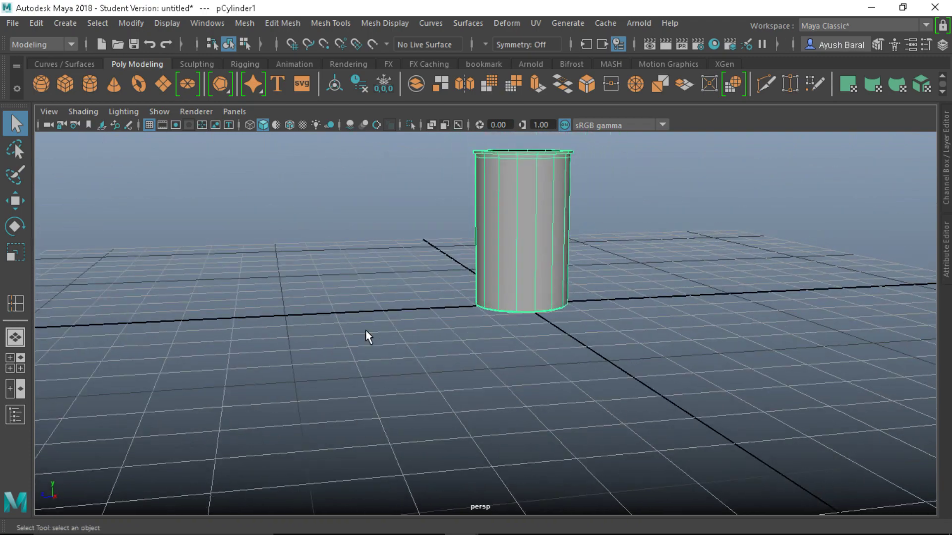
left_click_drag(464, 310, 537, 334, "alt")
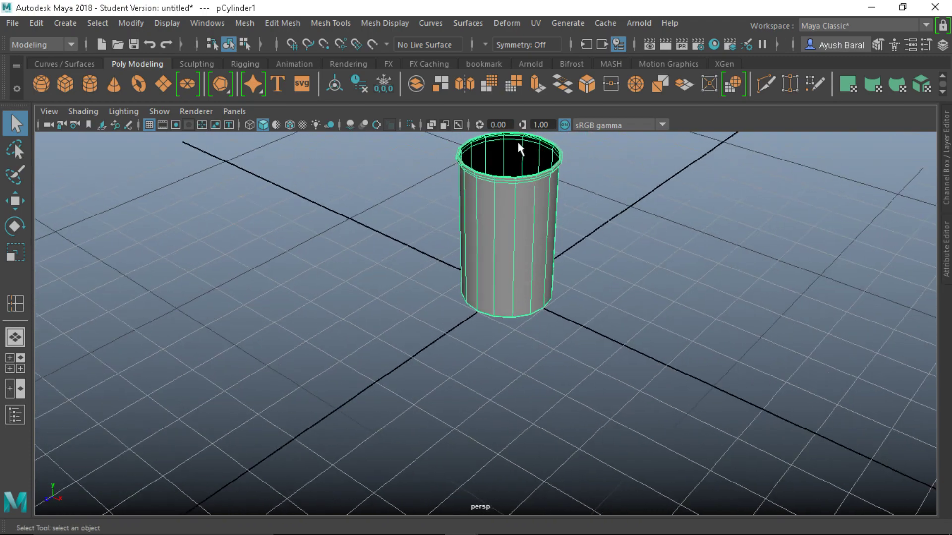
left_click_drag(561, 275, 621, 341, "alt")
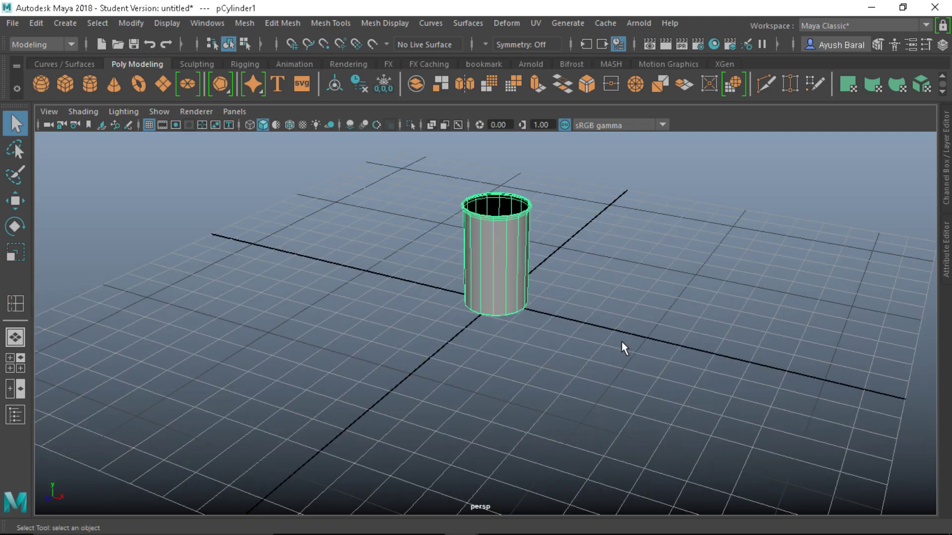
key("space")
key("space")
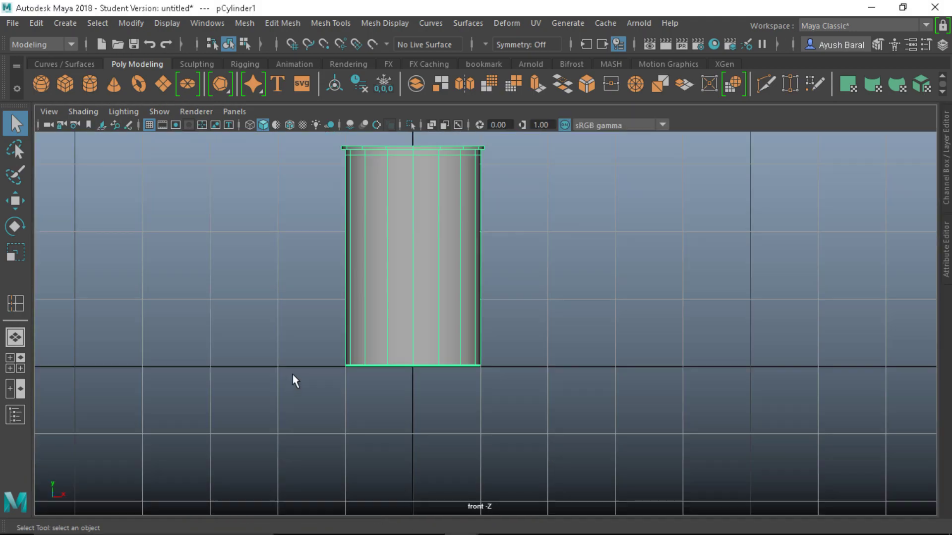
key("space")
left_click_drag(519, 318, 503, 370, "alt")
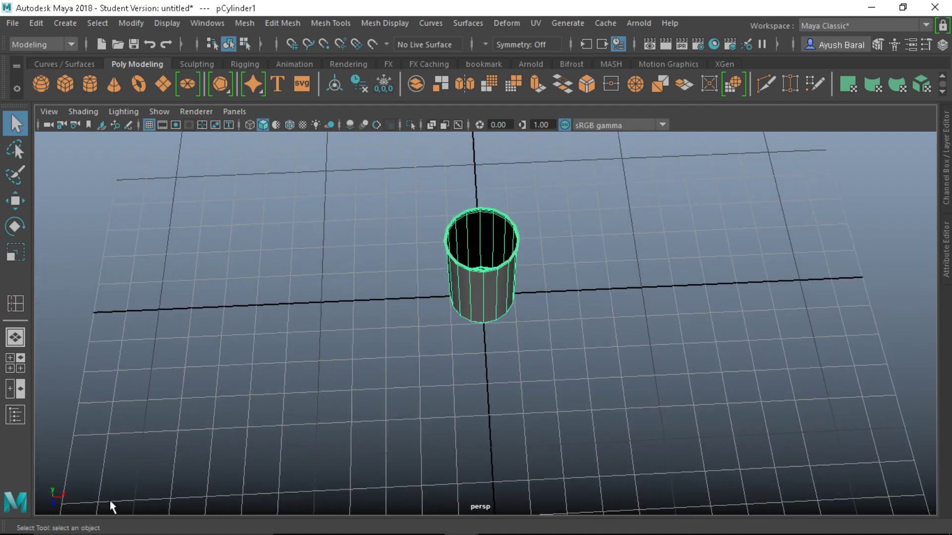
middle_click_drag(109, 499, 91, 489, "alt")
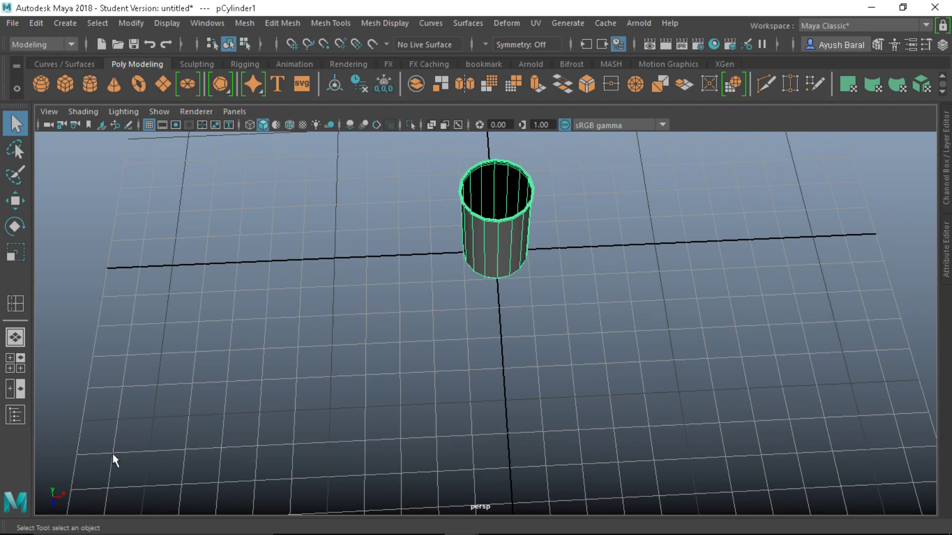
left_click_drag(111, 494, 300, 335, "alt")
left_click_drag(381, 298, 420, 344, "alt")
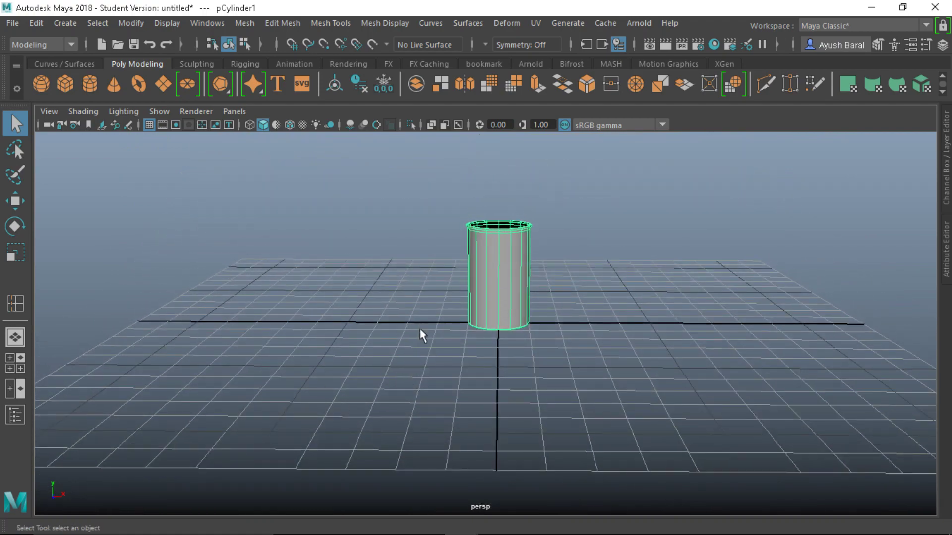
left_click_drag(486, 277, 115, 480, "alt")
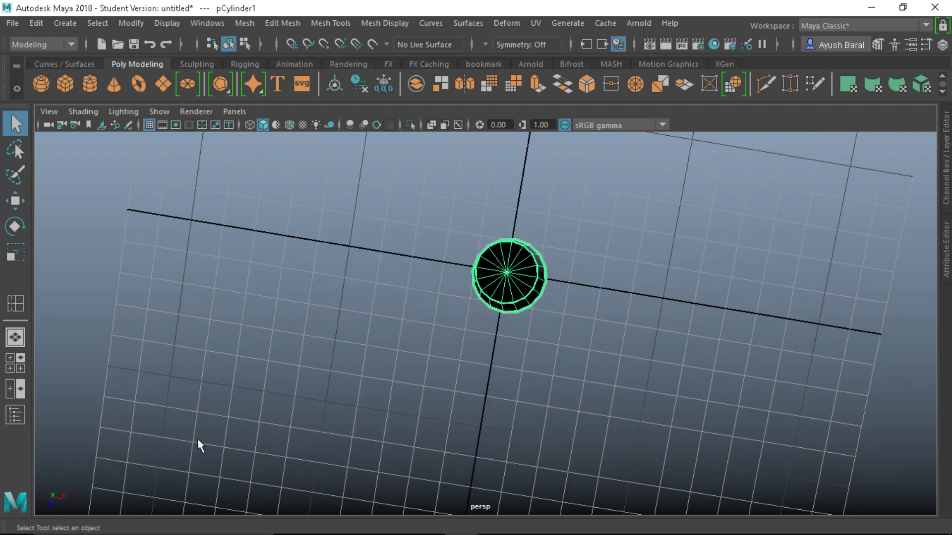
left_click_drag(199, 445, 95, 474, "alt")
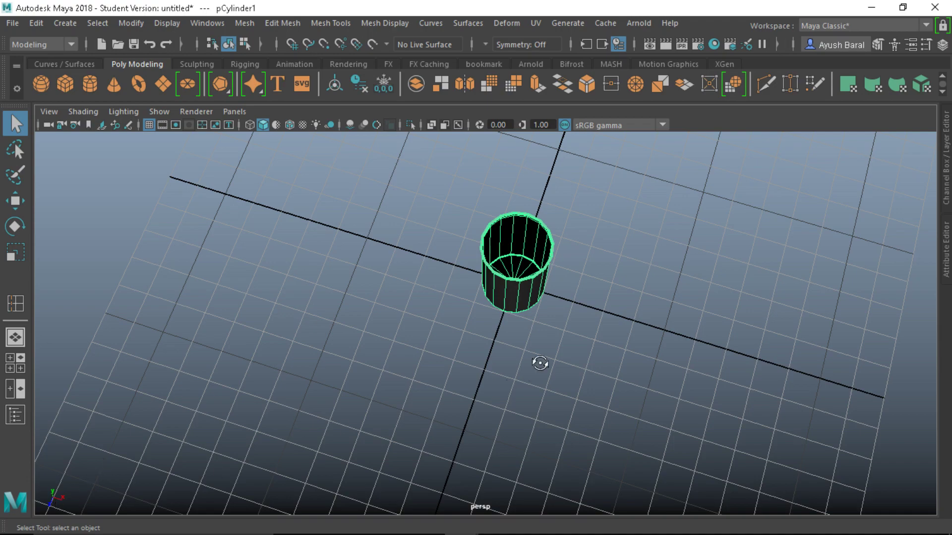
left_click_drag(542, 362, 563, 299, "alt")
key("space")
key("space")
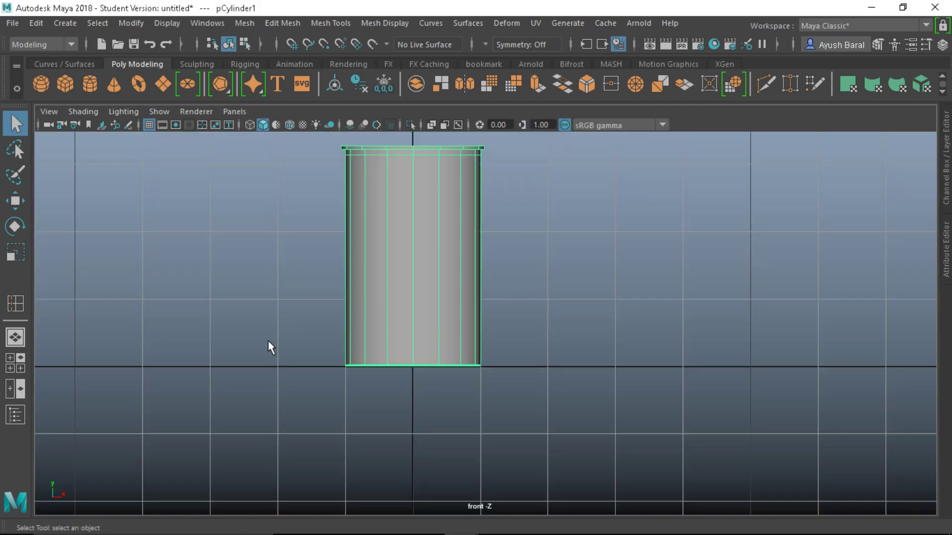
right_click_drag(267, 340, 344, 275, "alt")
middle_click_drag(344, 275, 412, 281, "alt")
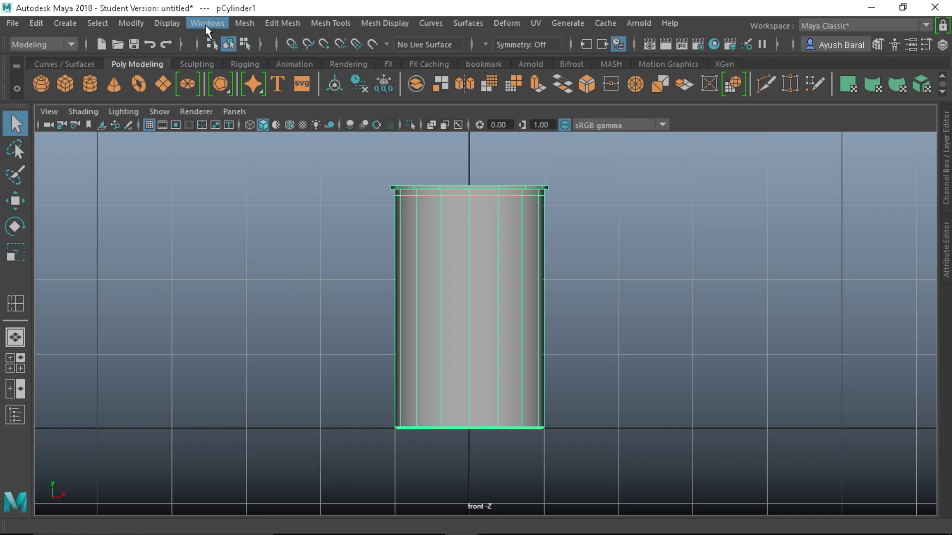
- Start a CV curve and place six points arching left from the cup's side
left_click(62, 23)
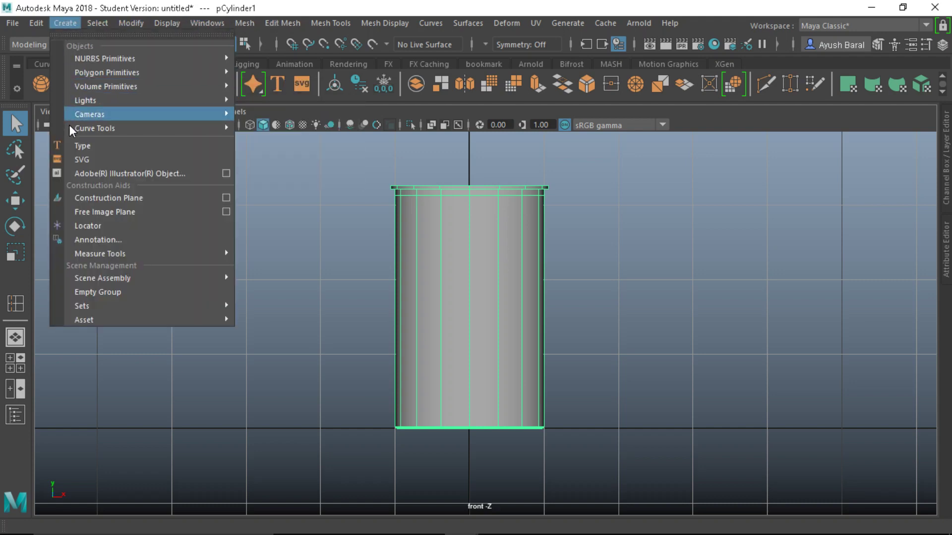
mouse_move(69, 130)
left_click(245, 140)
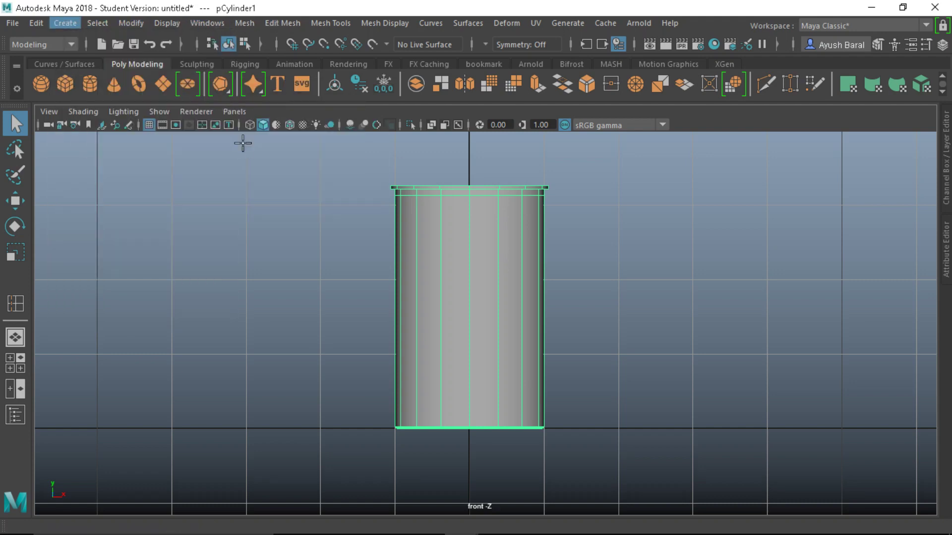
scroll(371, 232, "up", 3)
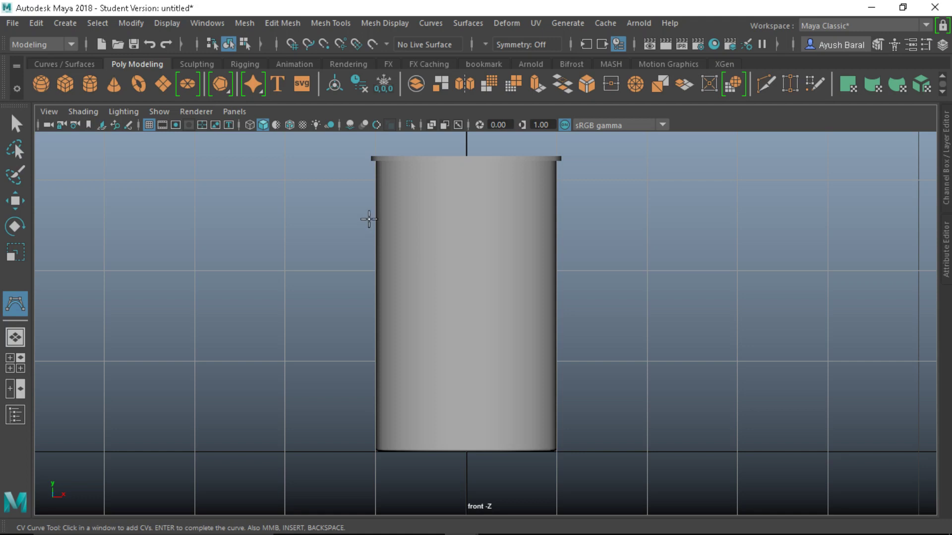
left_click(372, 224)
left_click(357, 207)
left_click(325, 201)
left_click(301, 225)
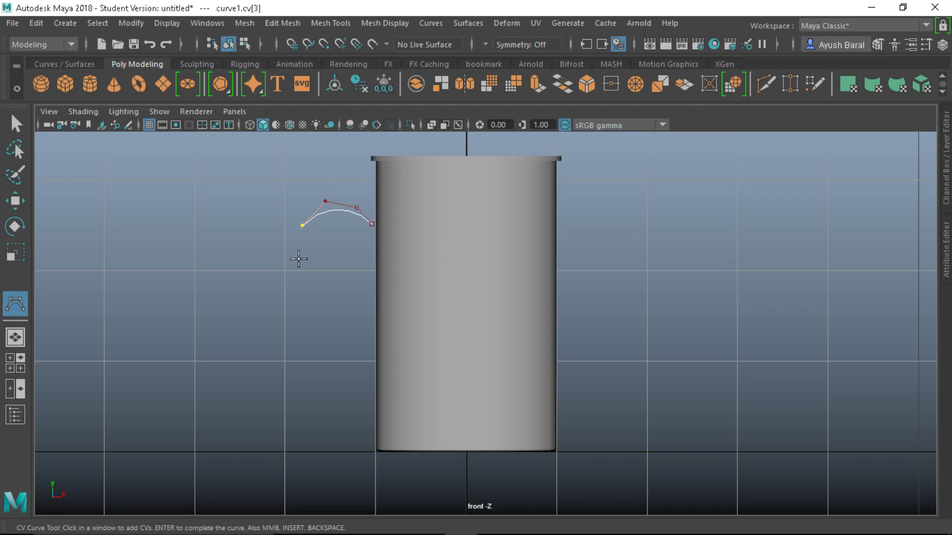
left_click(299, 260)
left_click(315, 275)
- Extend the handle curve downward with five more points and finish it
left_click(338, 294)
left_click(351, 312)
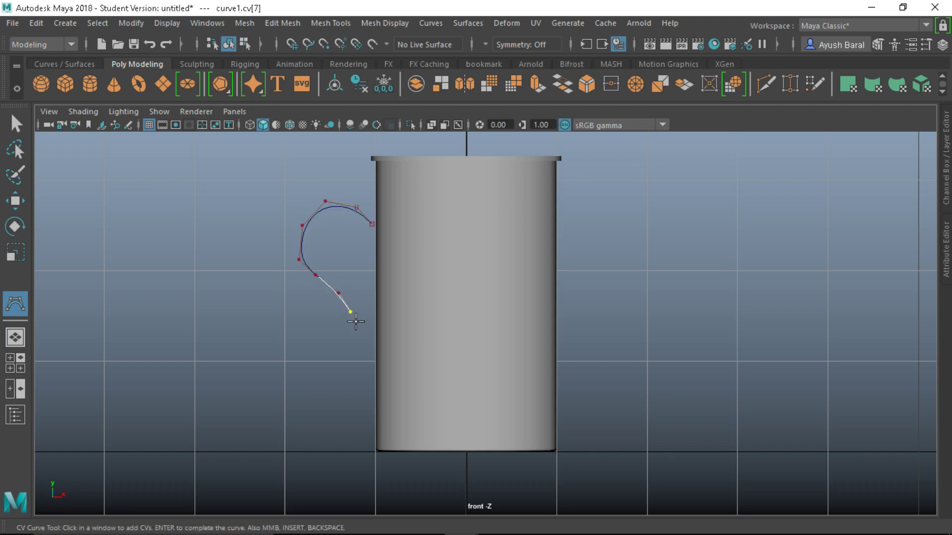
left_click(361, 329)
left_click(367, 350)
left_click(370, 370)
key("q")
scroll(336, 239, "up", 4)
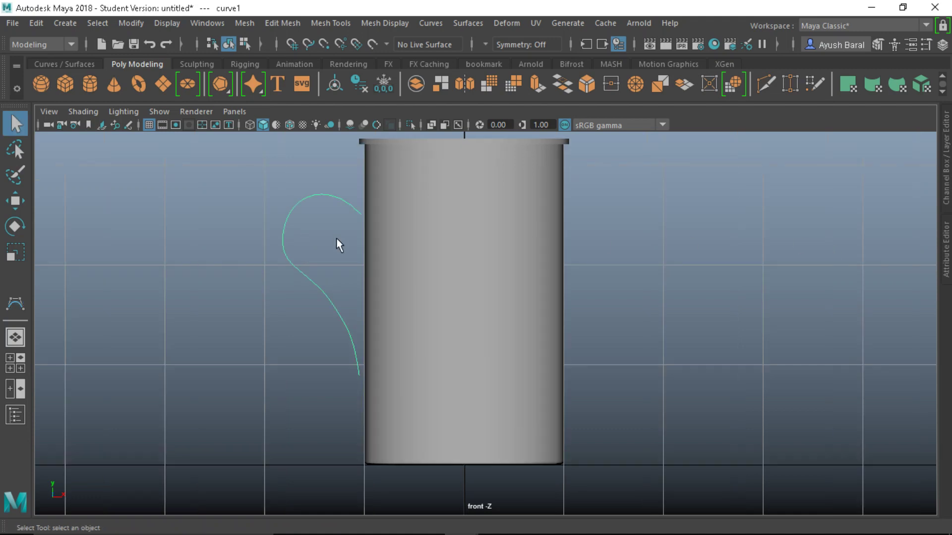
- Edit curve1's control vertices, shifting the lower-end points toward the cup
right_click(361, 214)
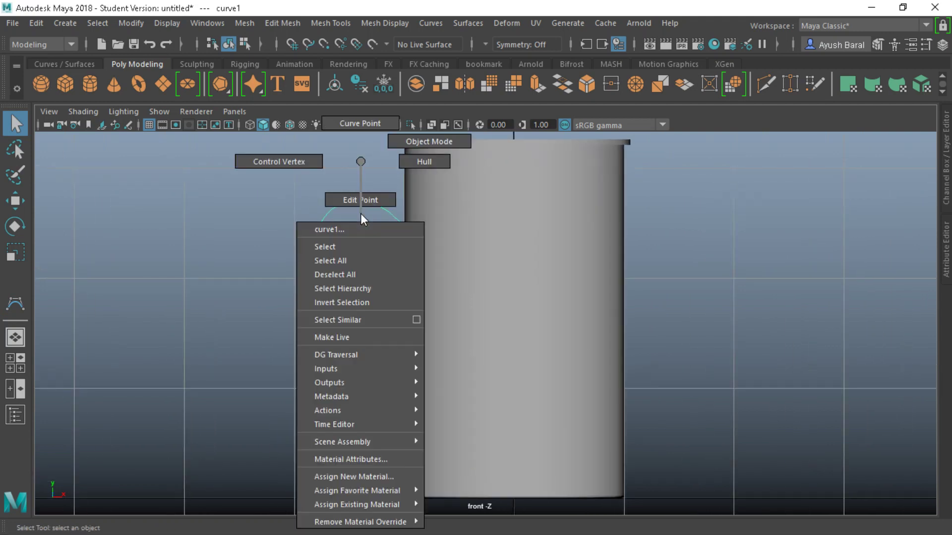
left_click(282, 161)
key("w")
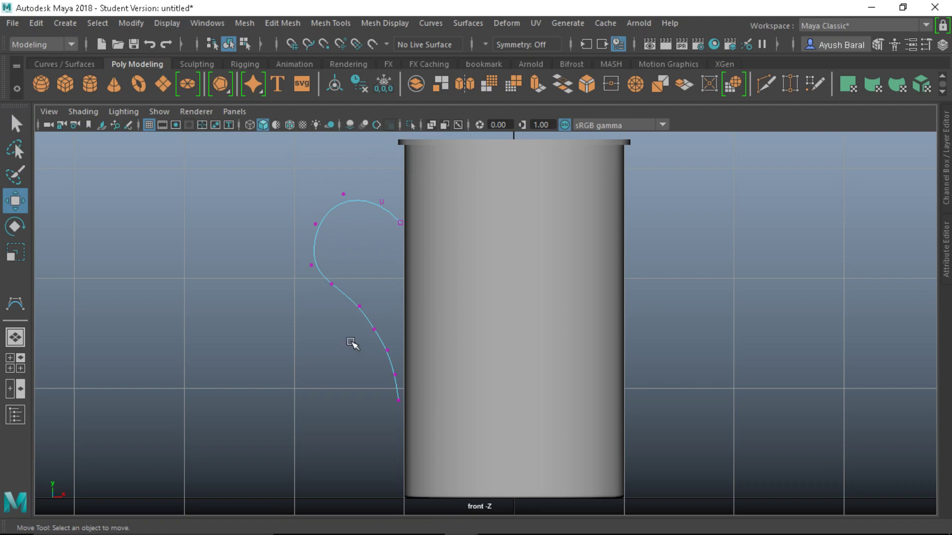
left_click_drag(350, 344, 410, 423)
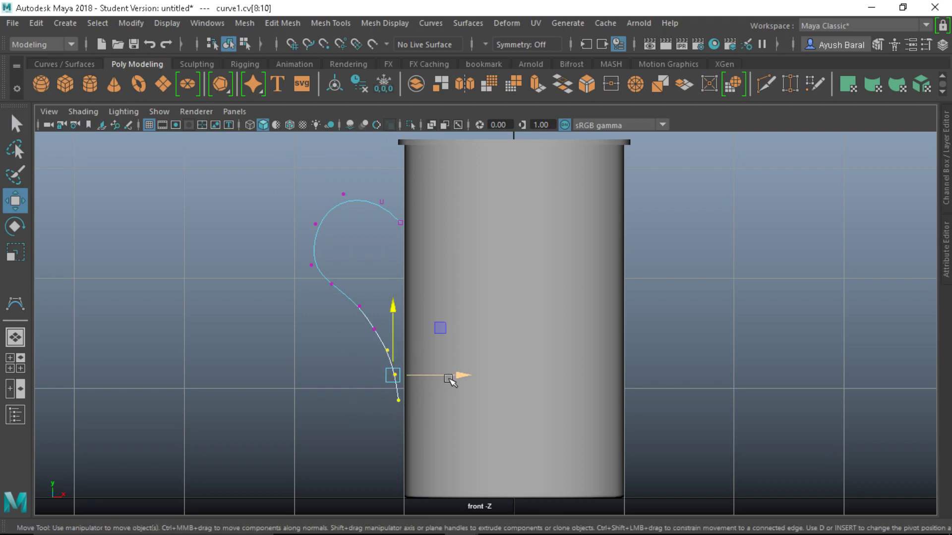
left_click_drag(453, 380, 459, 380)
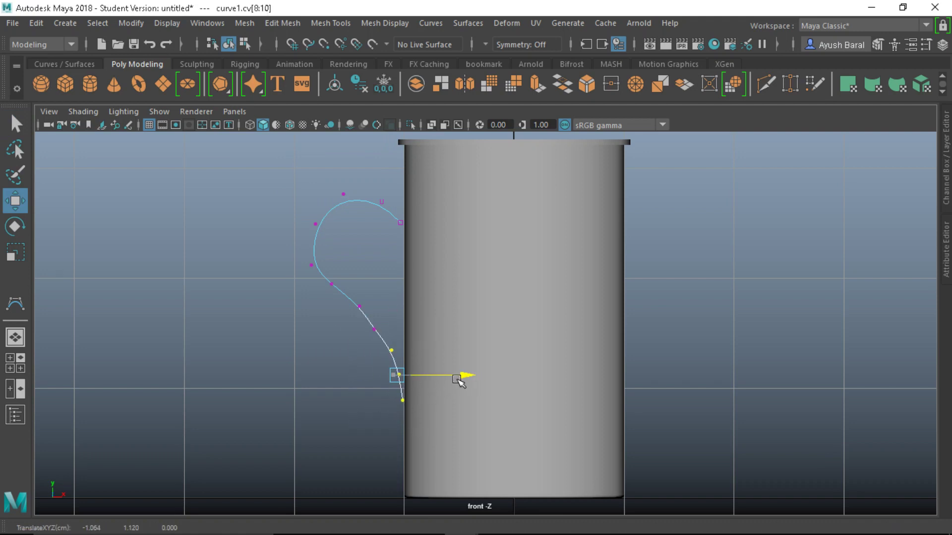
left_click(391, 351)
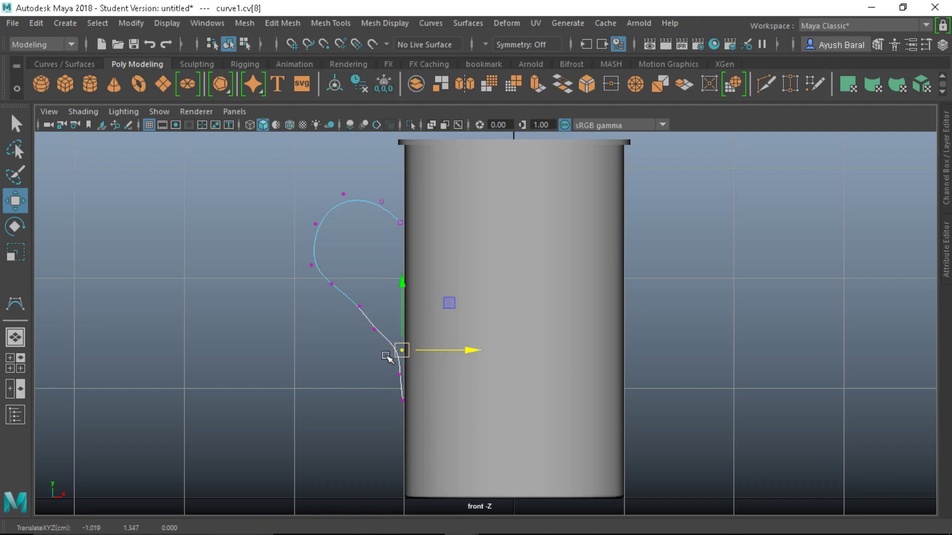
left_click_drag(366, 308, 342, 297)
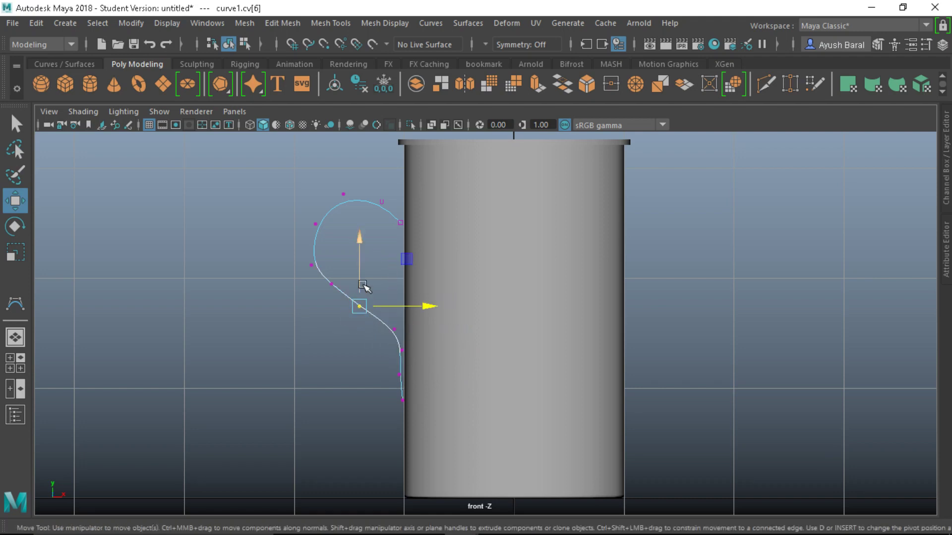
left_click_drag(361, 257, 356, 271)
left_click_drag(421, 319, 411, 319)
- Push the handle's outer-bend control points further left
left_click(332, 284)
middle_click_drag(329, 297, 293, 318)
left_click_drag(283, 262, 323, 278)
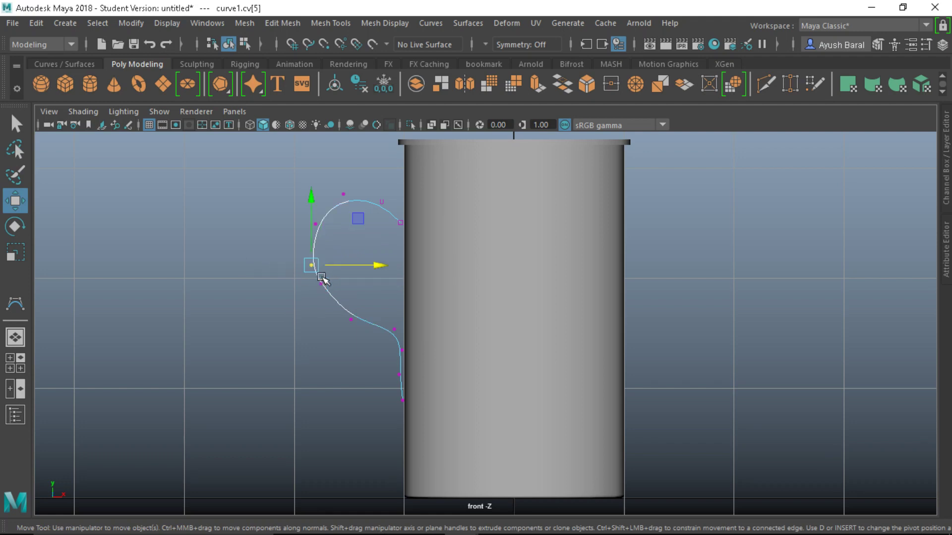
mouse_move(170, 328)
middle_mouse_down()
mouse_move(142, 308)
mouse_move(154, 318)
middle_mouse_up()
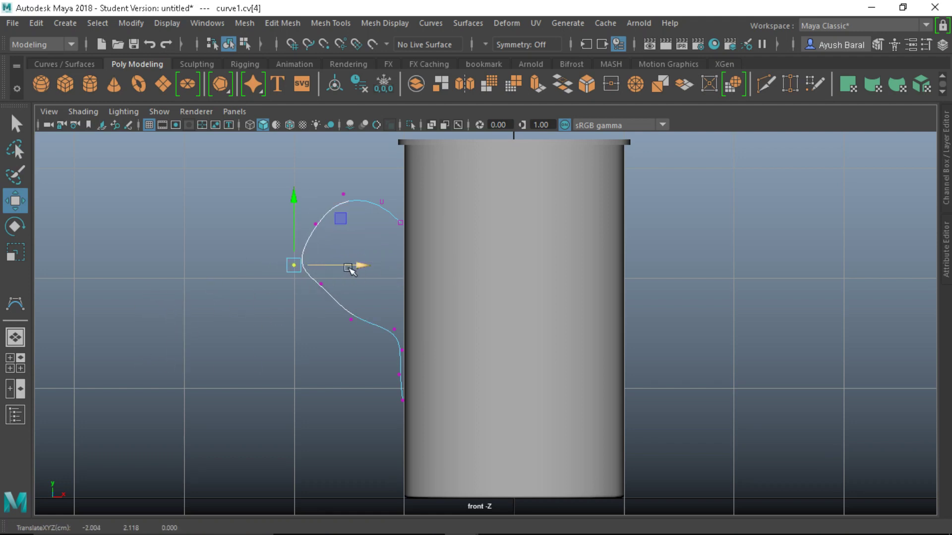
left_click(202, 291)
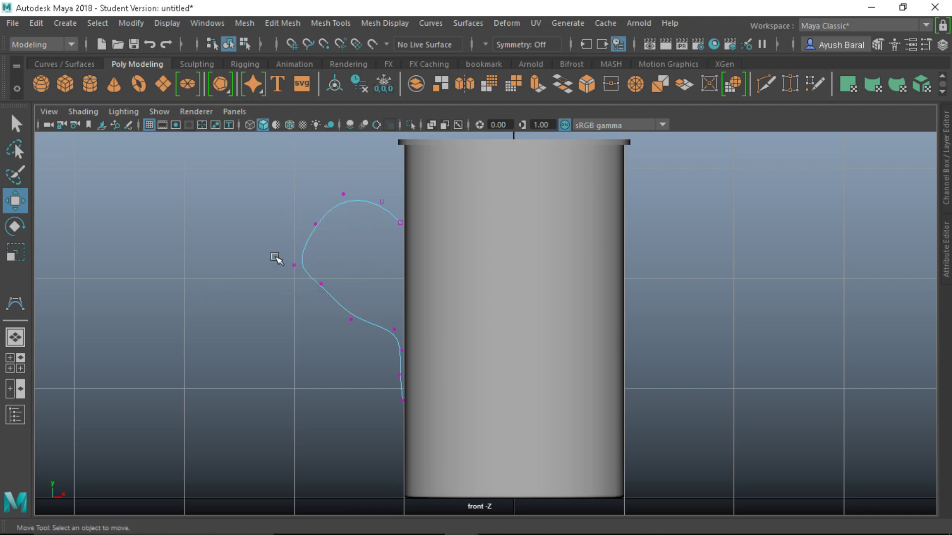
left_click_drag(276, 259, 304, 276)
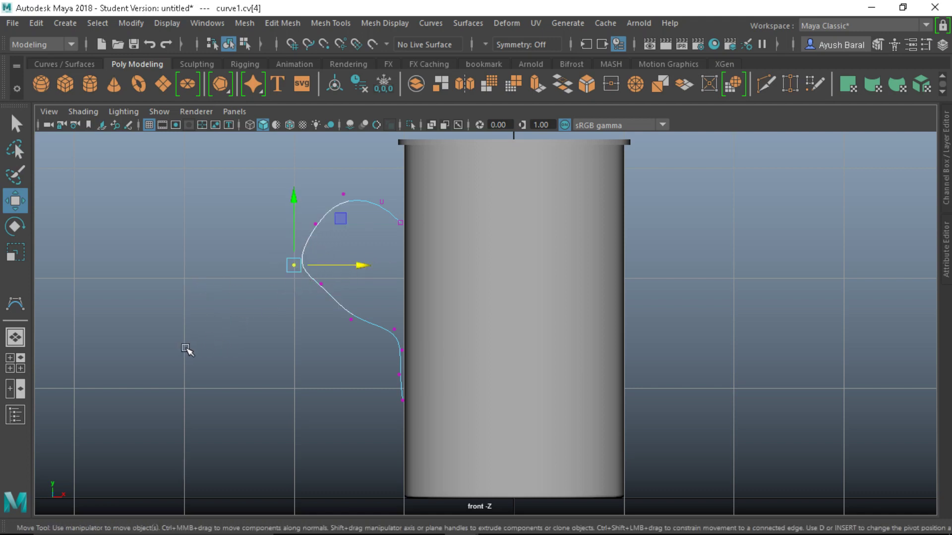
mouse_move(187, 351)
middle_mouse_down()
mouse_move(197, 318)
mouse_move(223, 367)
mouse_move(180, 366)
middle_mouse_up()
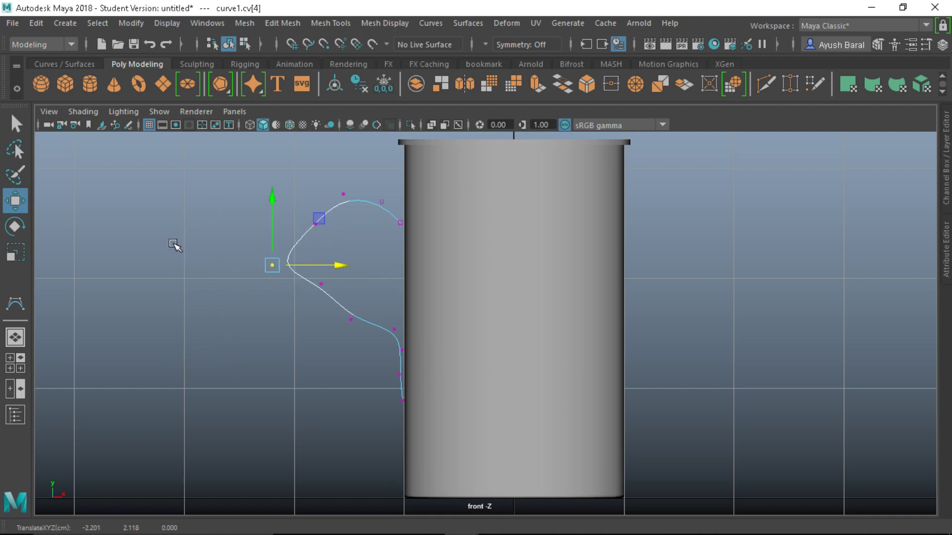
left_click(263, 270)
middle_click_drag(208, 319, 267, 317)
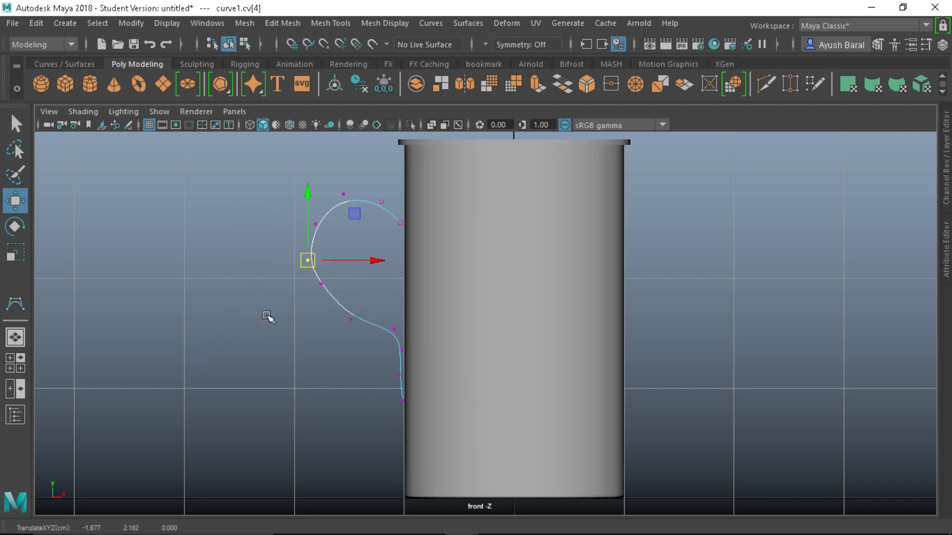
- Move the curve's top end onto the cup's side and refine the loop's points
left_click(400, 222)
middle_click_drag(204, 299, 233, 283)
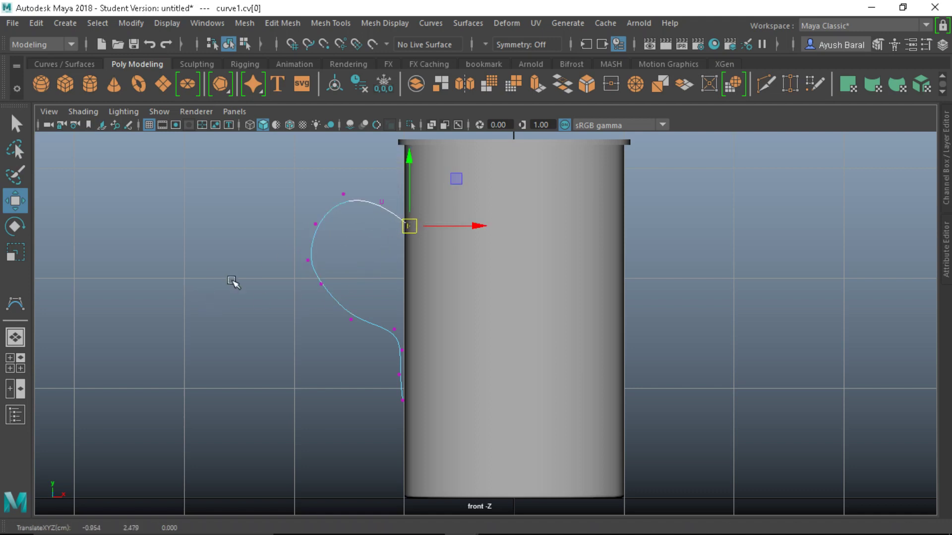
left_click_drag(274, 215, 340, 329)
middle_click_drag(285, 334, 312, 367)
left_click(340, 288)
left_click(351, 320)
left_click_drag(313, 167, 348, 195)
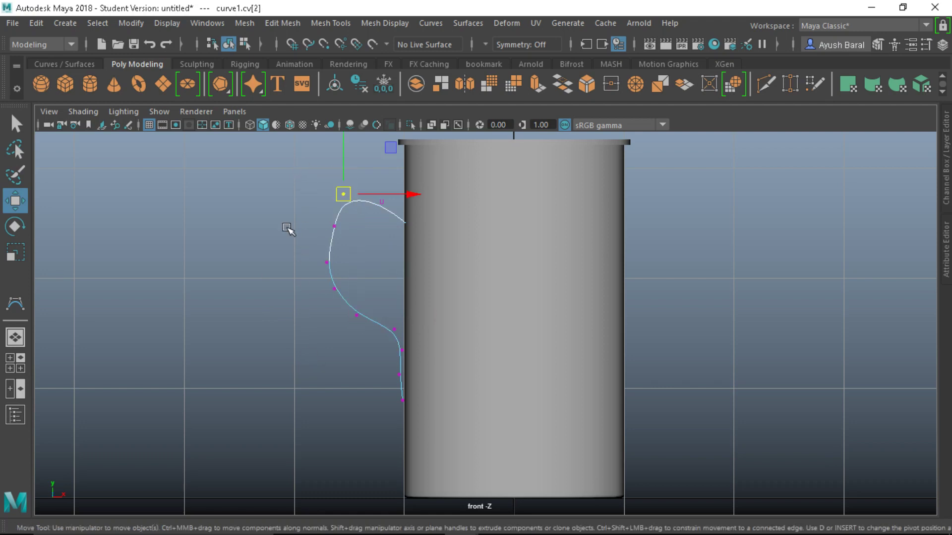
middle_click_drag(289, 230, 289, 238)
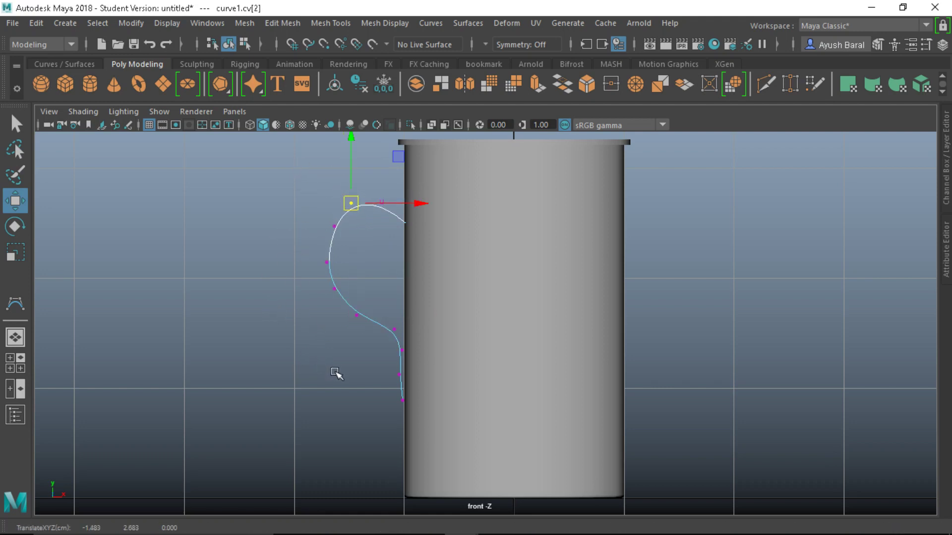
left_click_drag(425, 308, 377, 356)
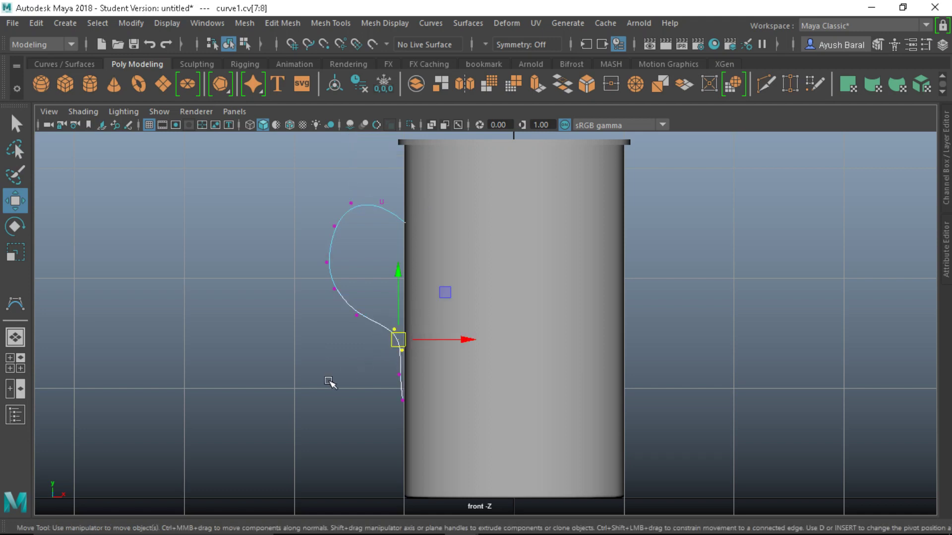
- Leave control-vertex editing and return curve1 to Object Mode
scroll(276, 329, "down", 3)
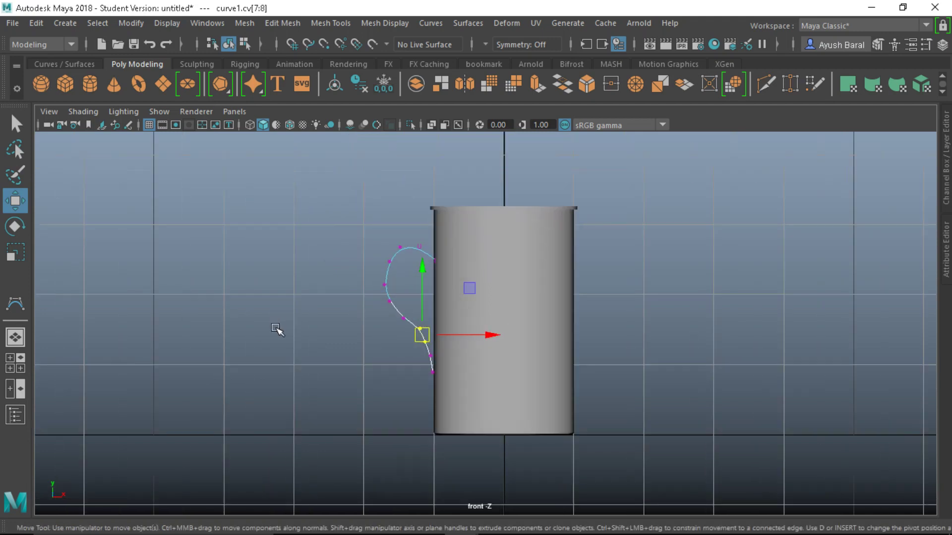
scroll(276, 329, "up", 3)
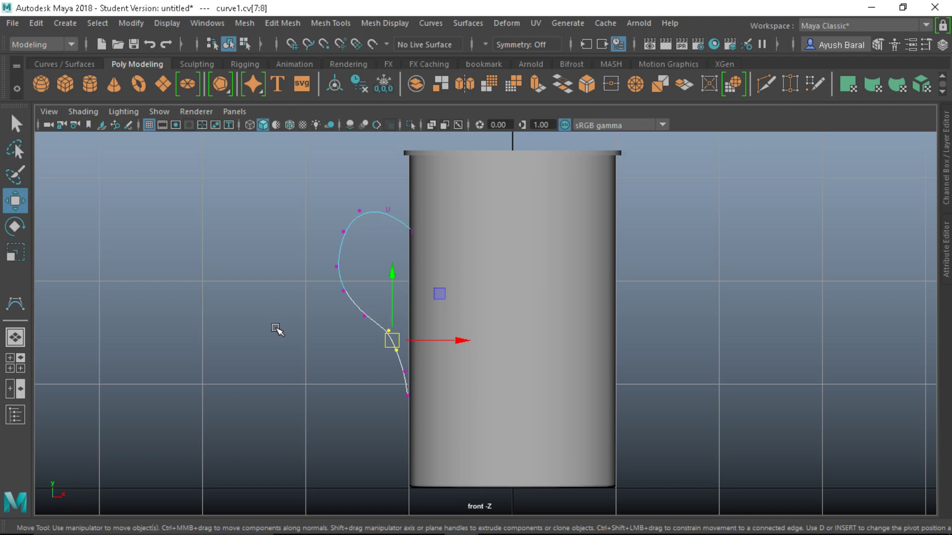
key("q")
right_click_drag(388, 273, 428, 144)
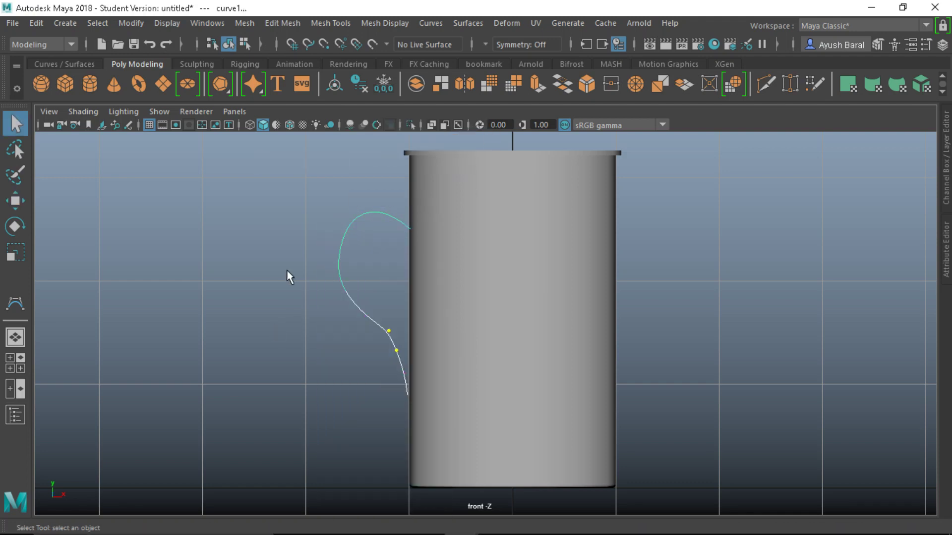
- Maximize the perspective view and tumble around the cup and its handle curve
left_click(290, 276)
scroll(292, 275, "down", 3)
key("space")
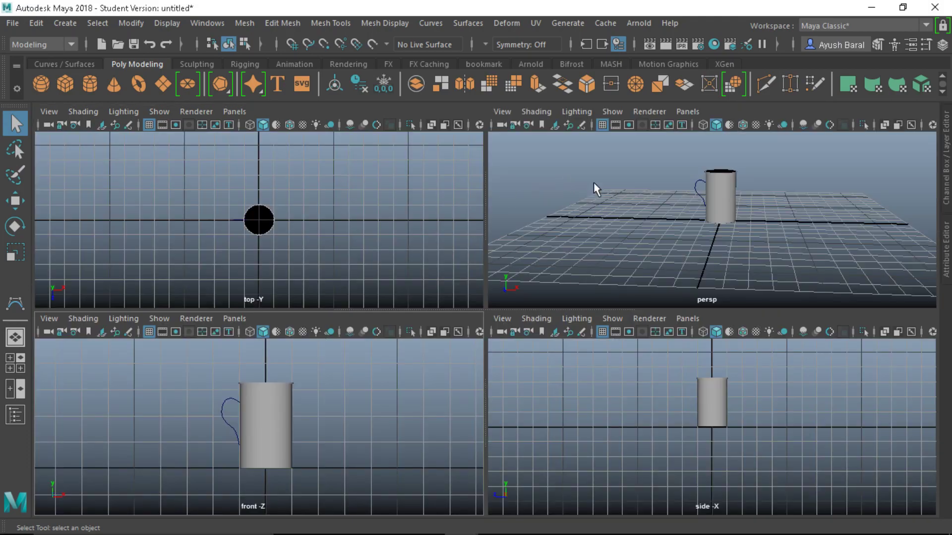
key("space")
left_click_drag(390, 265, 343, 201, "alt")
left_click(401, 222)
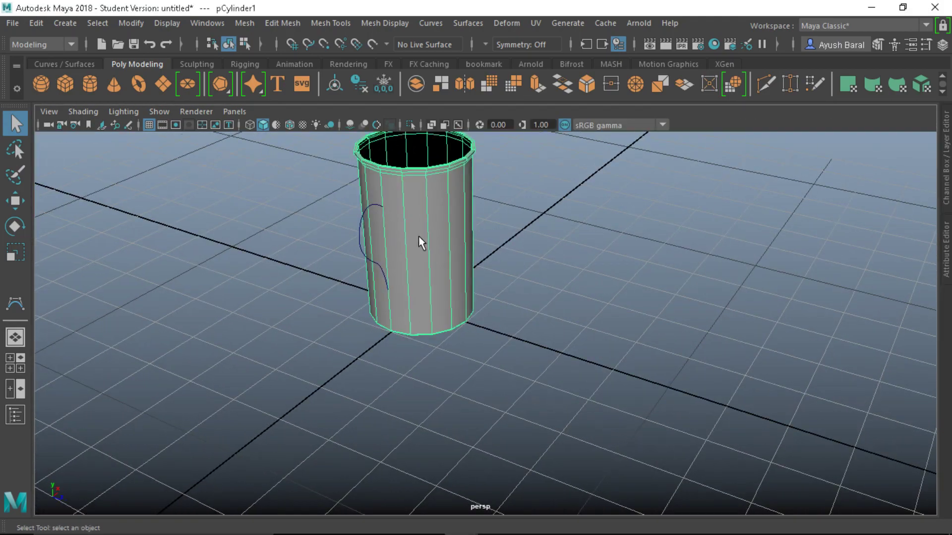
left_click_drag(418, 236, 390, 196, "alt")
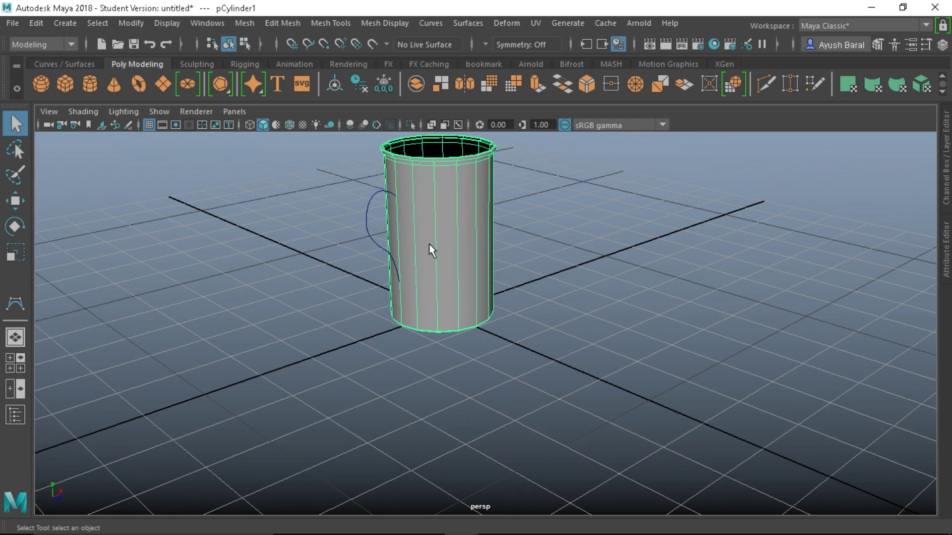
left_click_drag(429, 244, 458, 222, "alt")
left_click_drag(391, 209, 357, 212, "alt")
left_click_drag(430, 216, 454, 251, "alt")
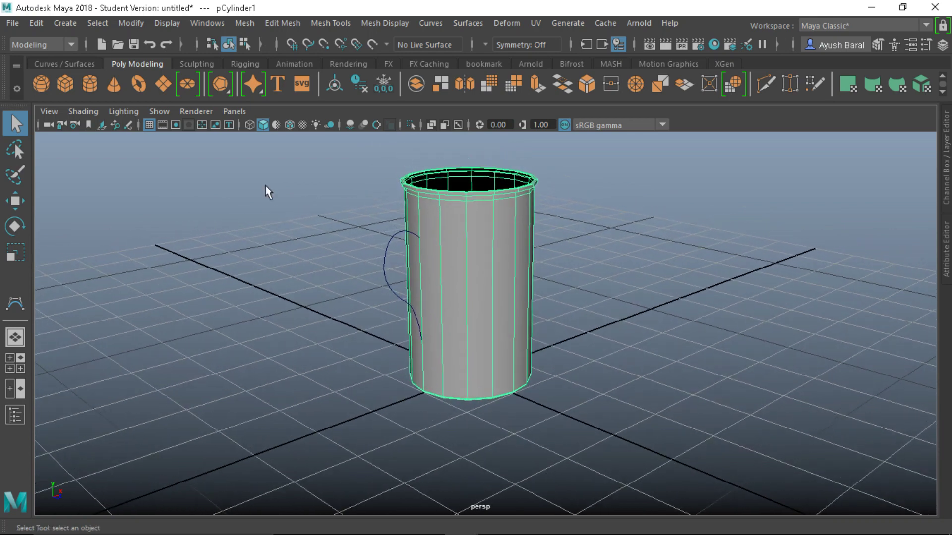
- Create a polygon cube left of the cup and flatten it to a 0.391 × 0.058 × 0.360 slab
left_click(65, 85)
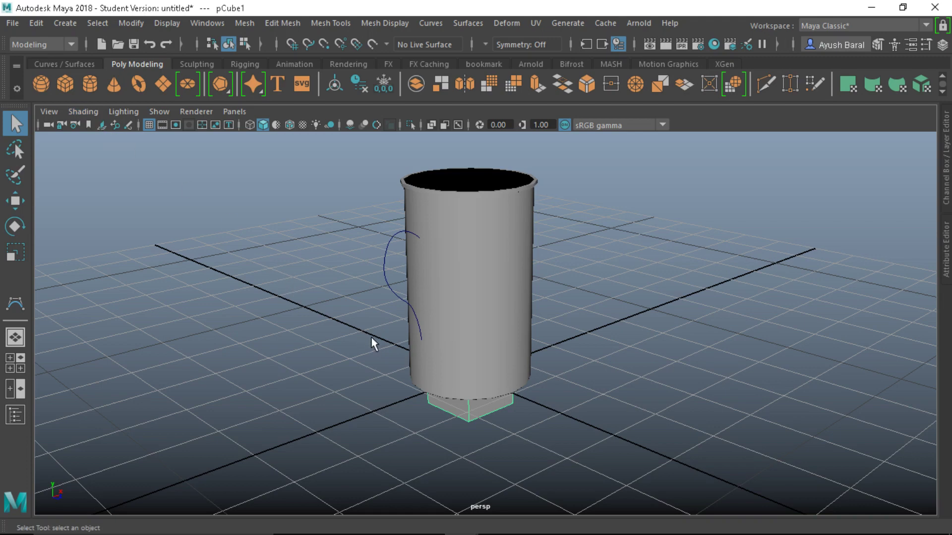
key("w")
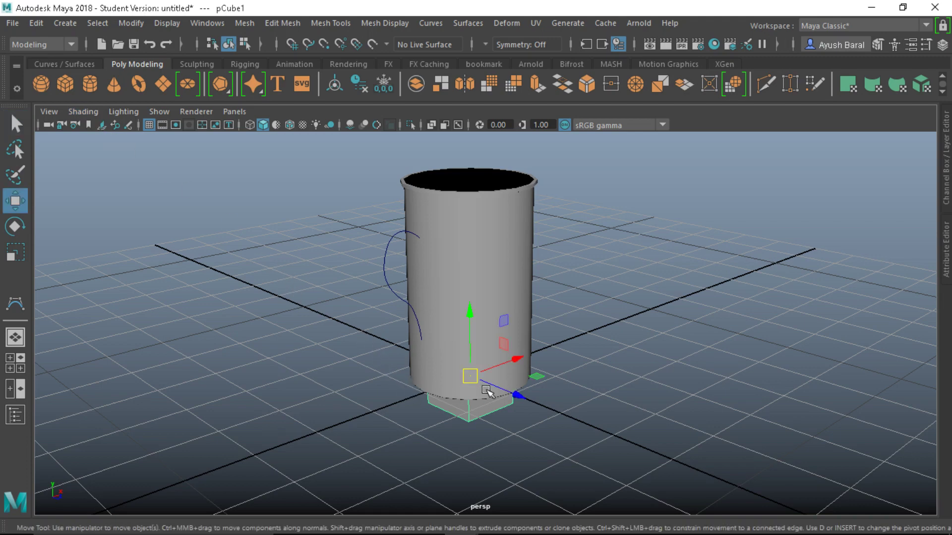
left_click_drag(513, 379, 372, 414)
key("r")
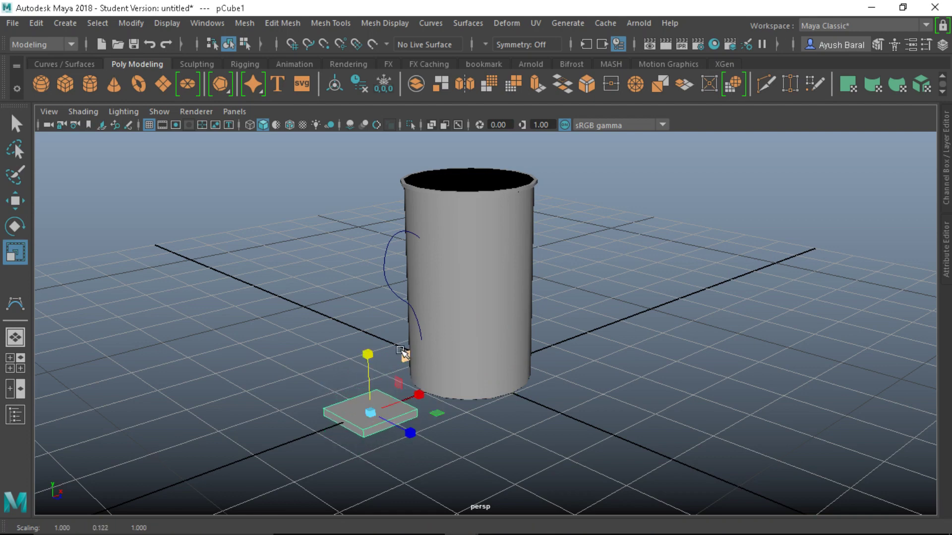
left_click_drag(410, 432, 369, 426)
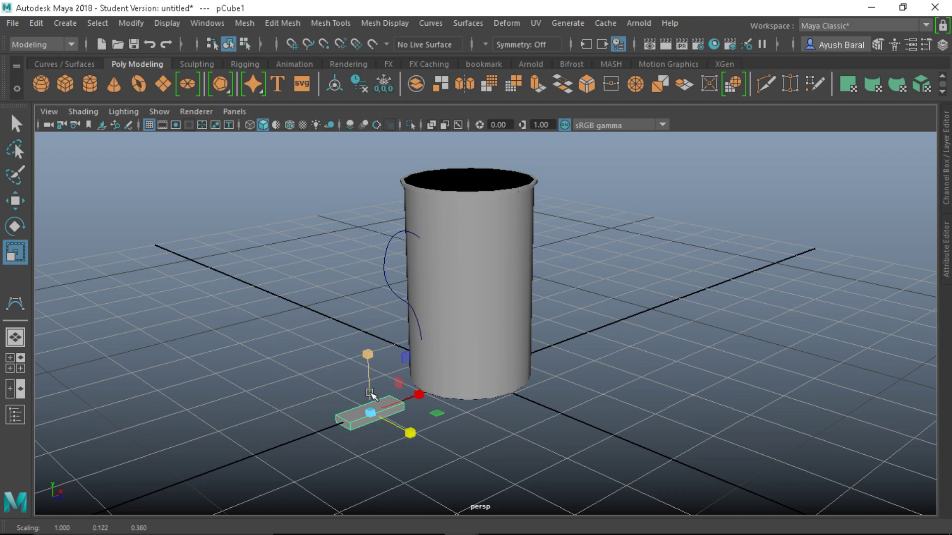
left_click_drag(368, 355, 382, 400)
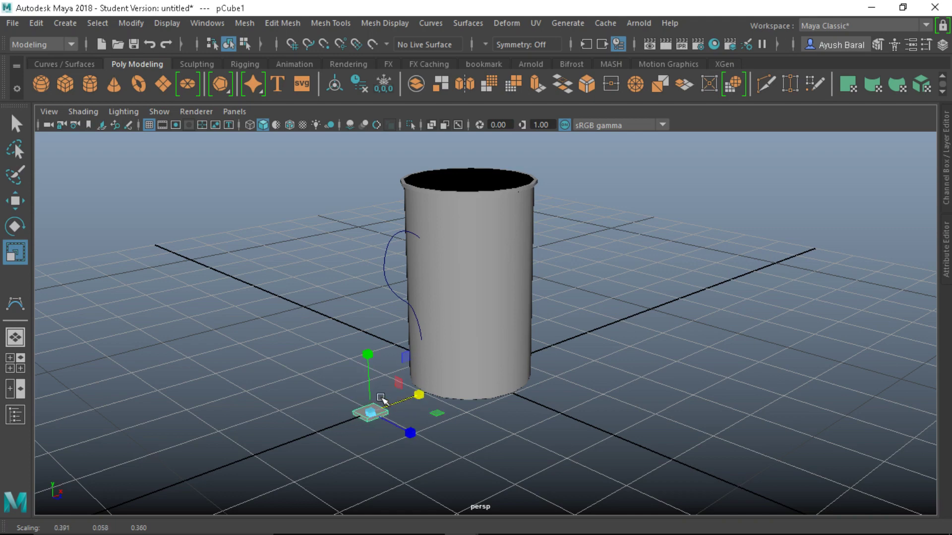
key("space")
key("space")
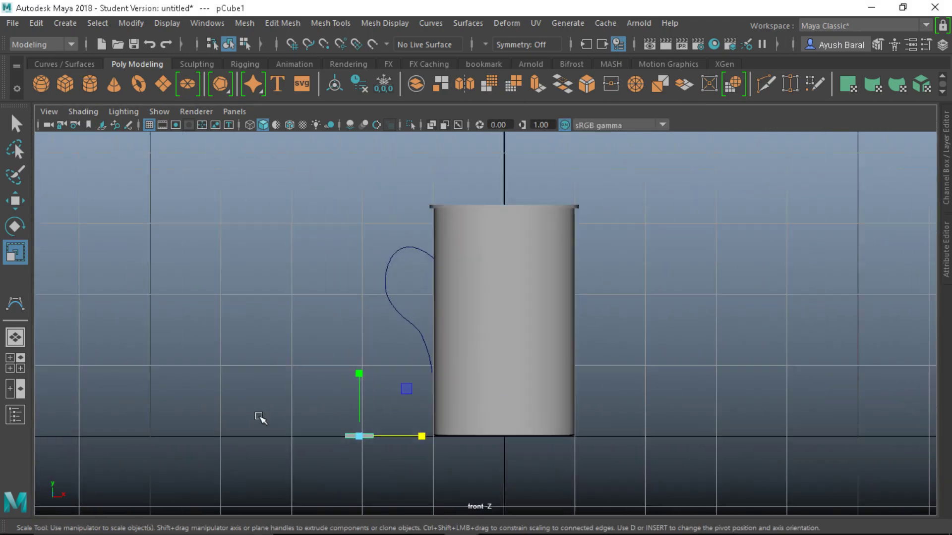
- Turn on X-Ray and snap the flat cube onto the handle curve's upper end
scroll(293, 422, "up", 2)
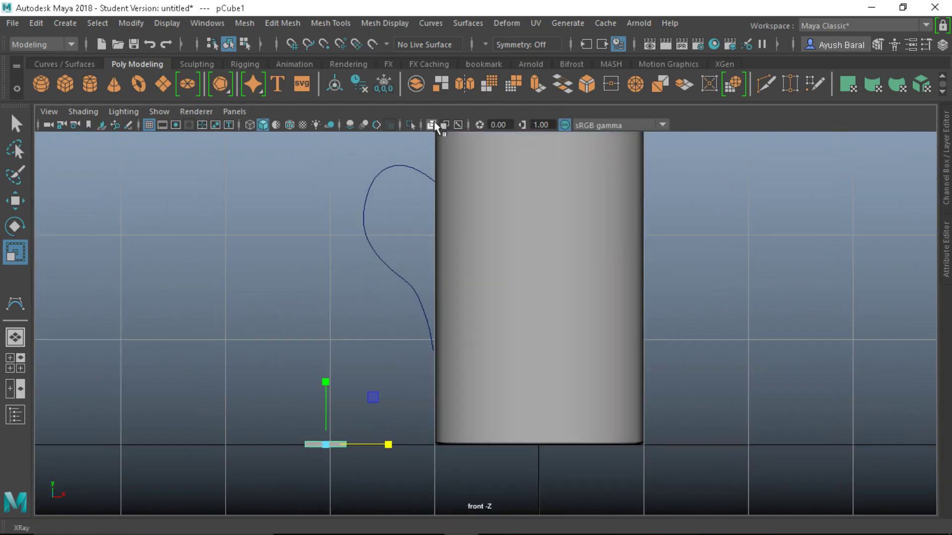
left_click(431, 125)
middle_click_drag(552, 212, 523, 225, "alt")
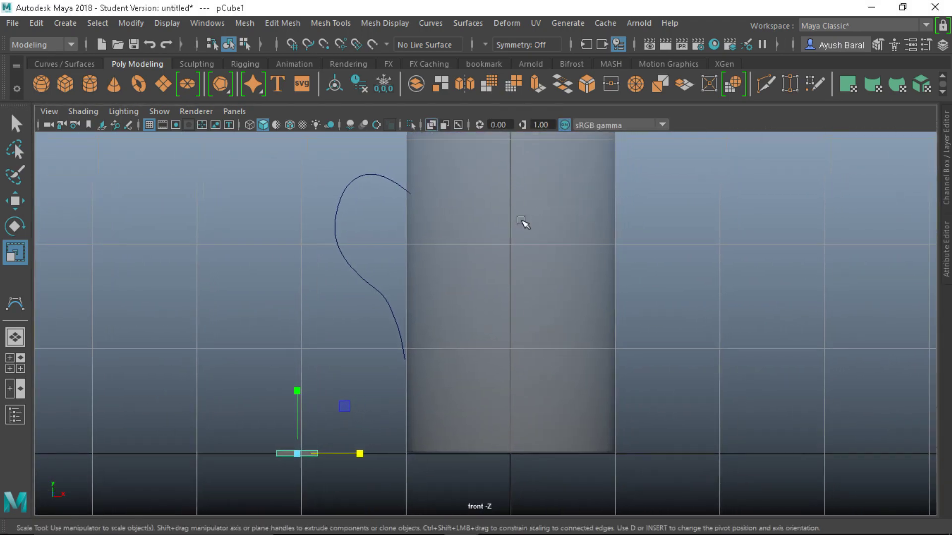
key("w")
left_click_drag(305, 450, 424, 195)
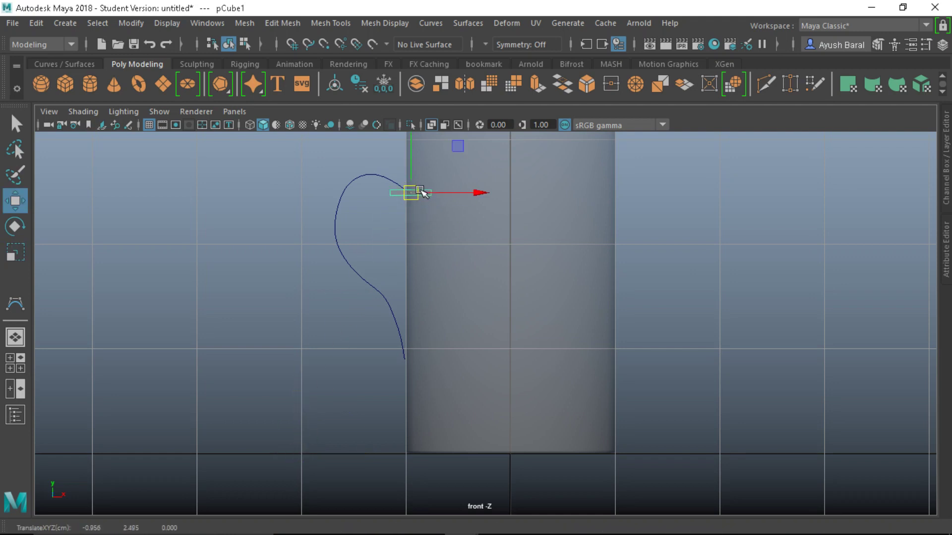
scroll(391, 195, "up", 5)
scroll(372, 282, "up", 4)
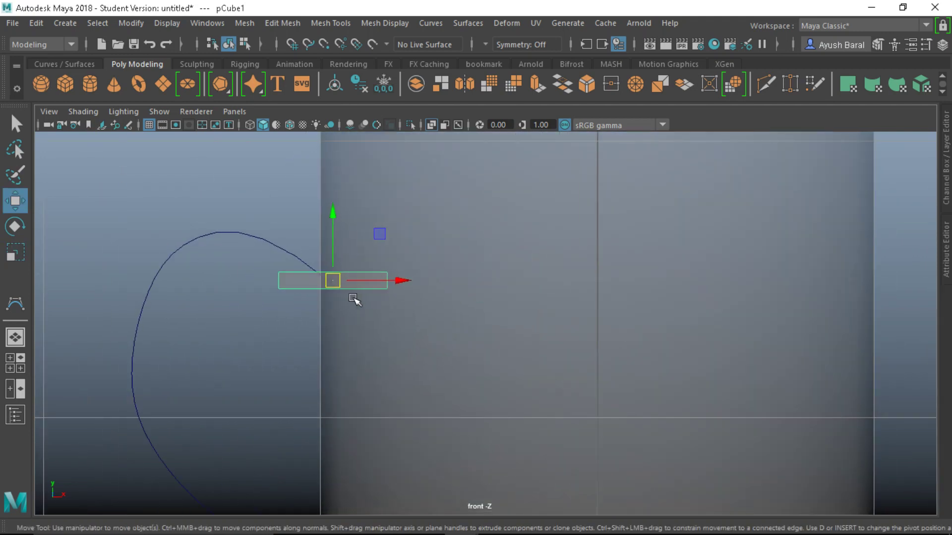
- In Vertex mode, drag the cube's end vertices so it meets the cup wall
right_click_drag(418, 128, 387, 70)
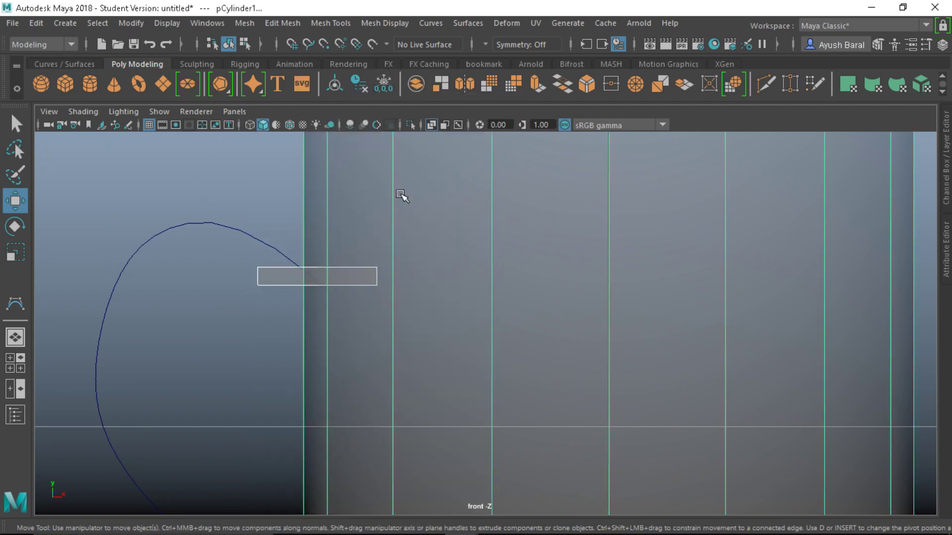
left_click(337, 277)
right_click_drag(337, 277, 270, 113)
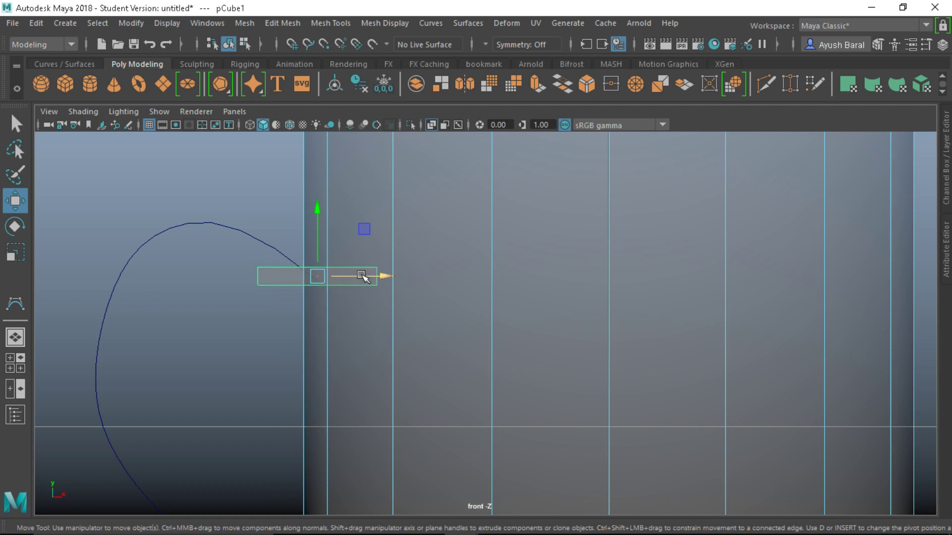
right_click_drag(361, 119, 325, 157)
right_click_drag(300, 118, 200, 118)
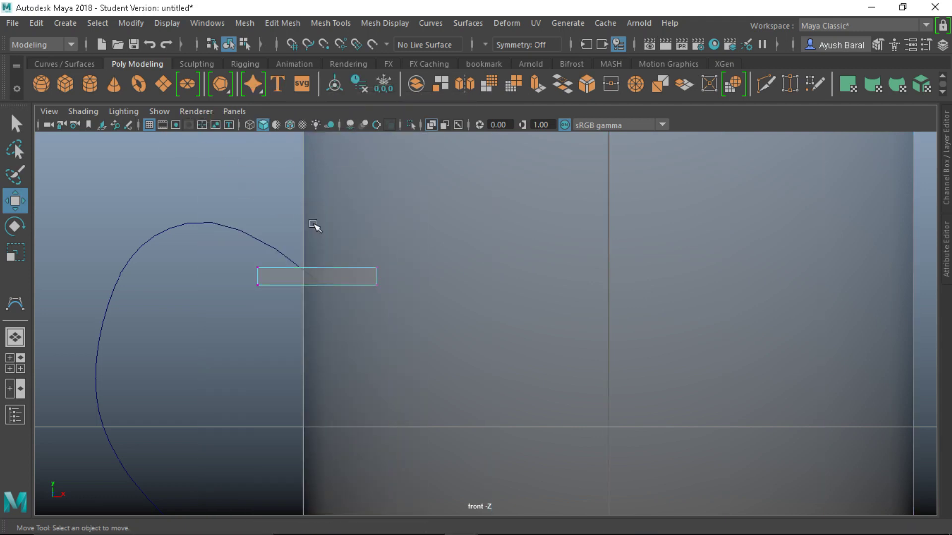
left_click_drag(314, 225, 421, 346)
left_click_drag(375, 280, 331, 289)
left_click_drag(281, 248, 298, 266)
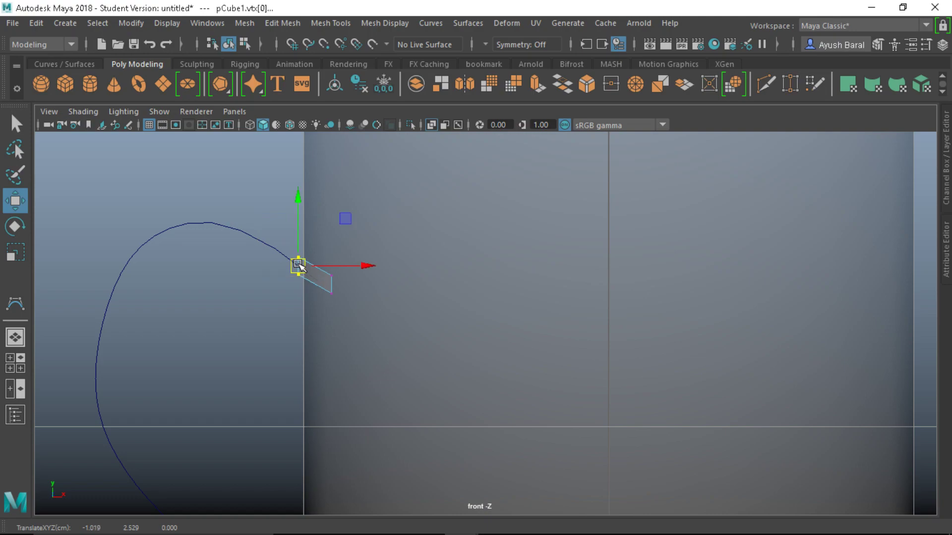
- In the perspective view, select the cube's outer end face and add the handle curve
key("space")
key("space")
key("space")
scroll(383, 225, "up", 3)
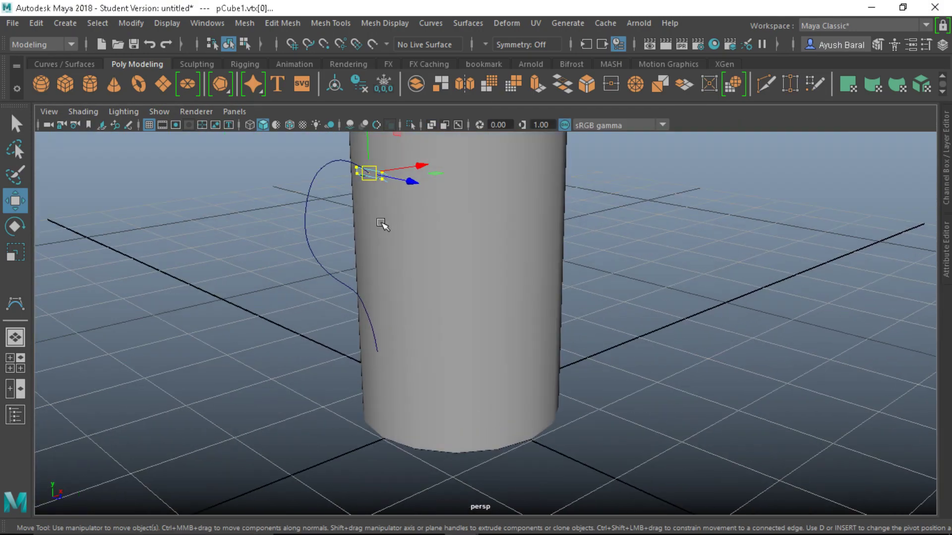
right_click_drag(382, 225, 431, 223, "alt")
middle_click_drag(431, 223, 384, 259, "alt")
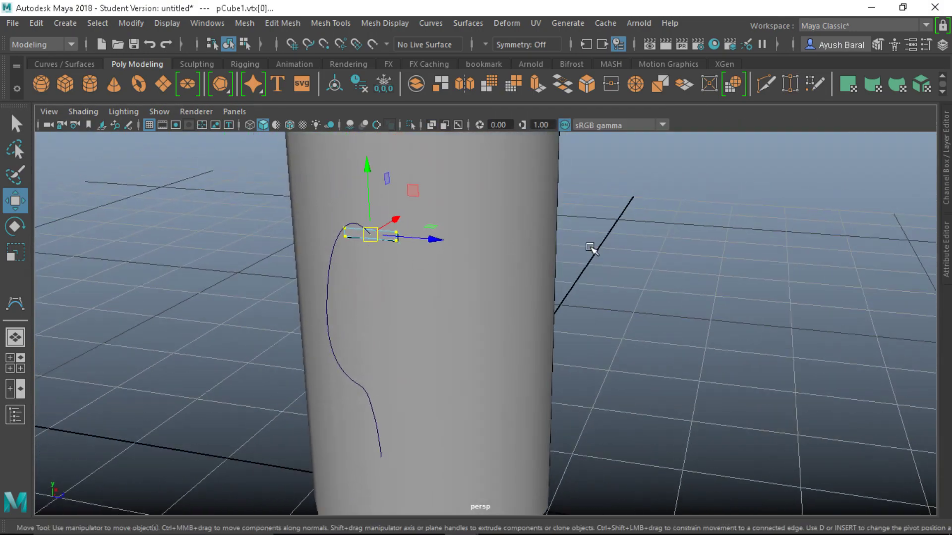
left_click(463, 269)
left_click_drag(463, 269, 386, 255, "alt")
right_click(376, 201)
left_click(373, 162)
left_click(382, 225)
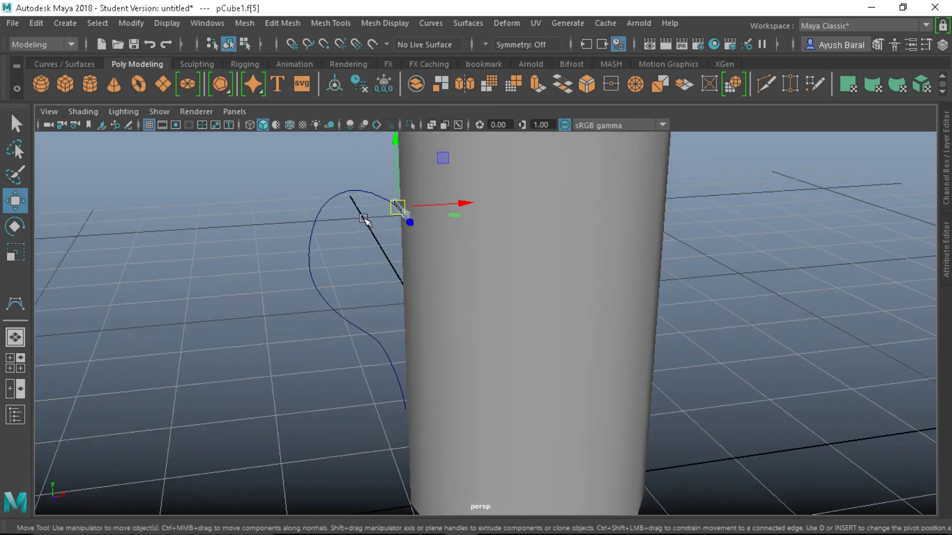
left_click_drag(317, 163, 343, 214)
left_click_drag(357, 291, 397, 274, "alt")
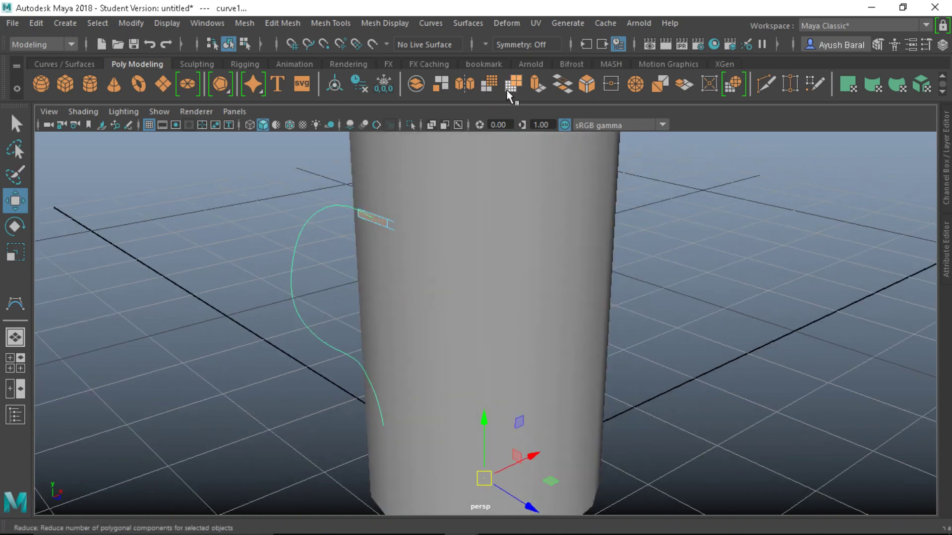
- Open the Edit Mesh Extrude options and set Divisions to 10, with Curve on Selected
left_click(338, 22)
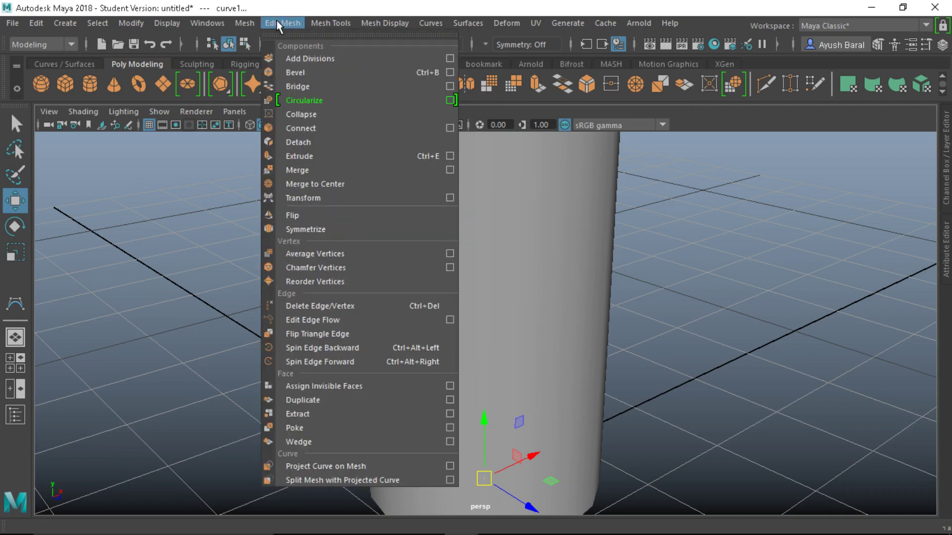
mouse_move(296, 20)
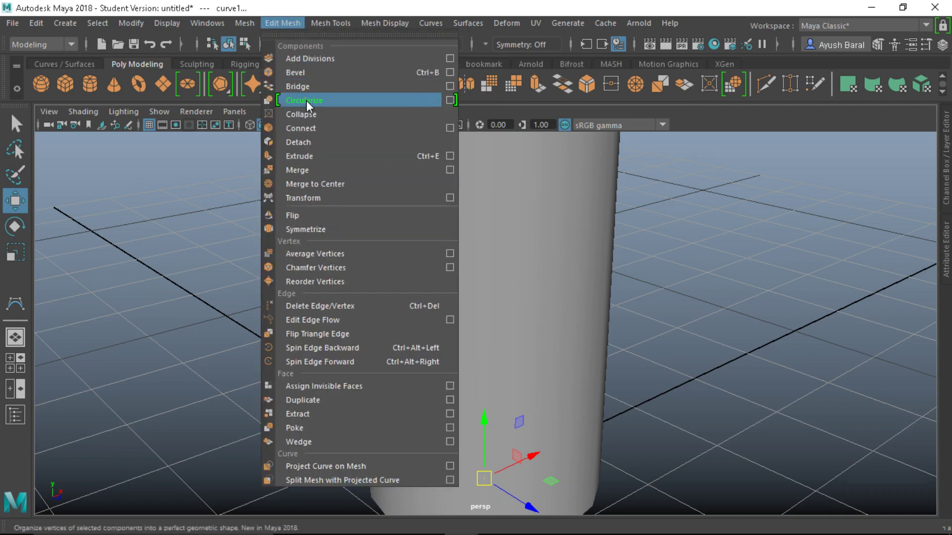
left_click(450, 156)
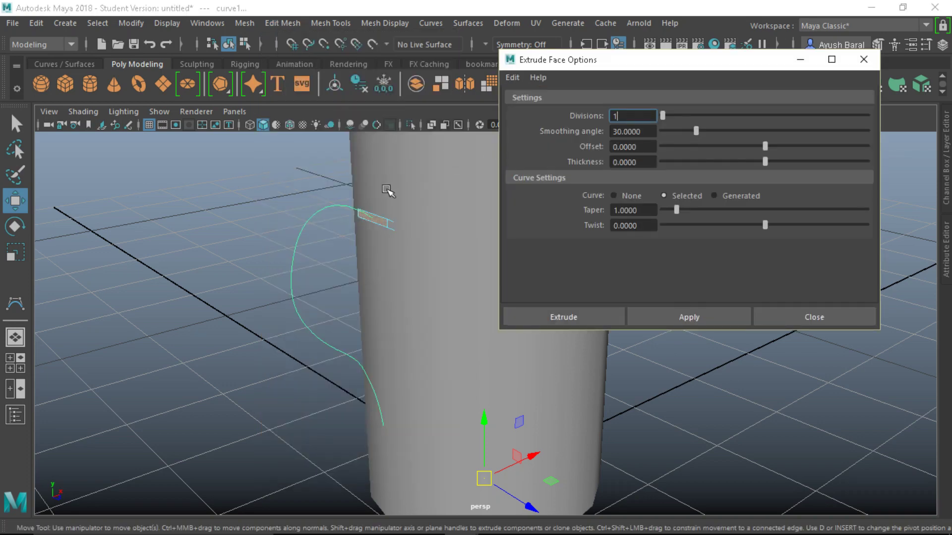
left_click_drag(387, 191, 414, 229, "alt")
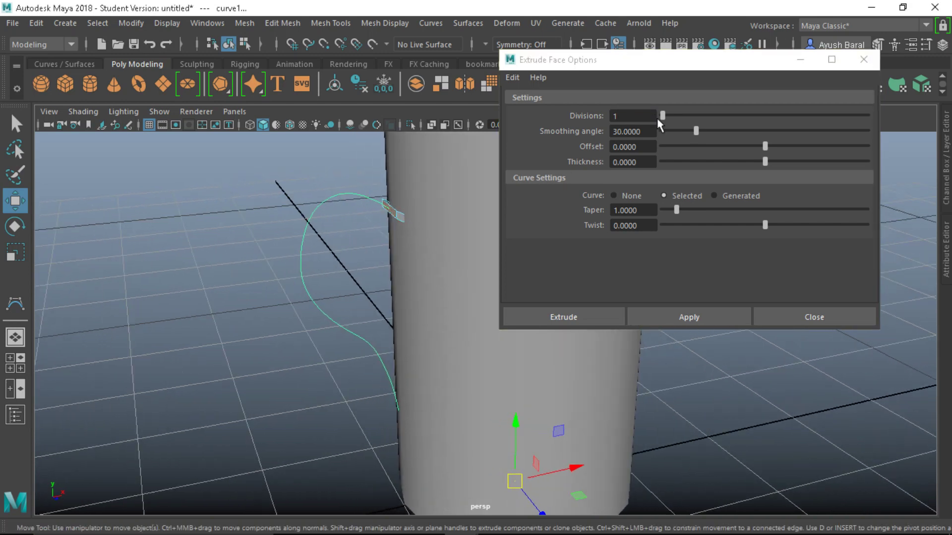
left_click_drag(662, 114, 682, 115)
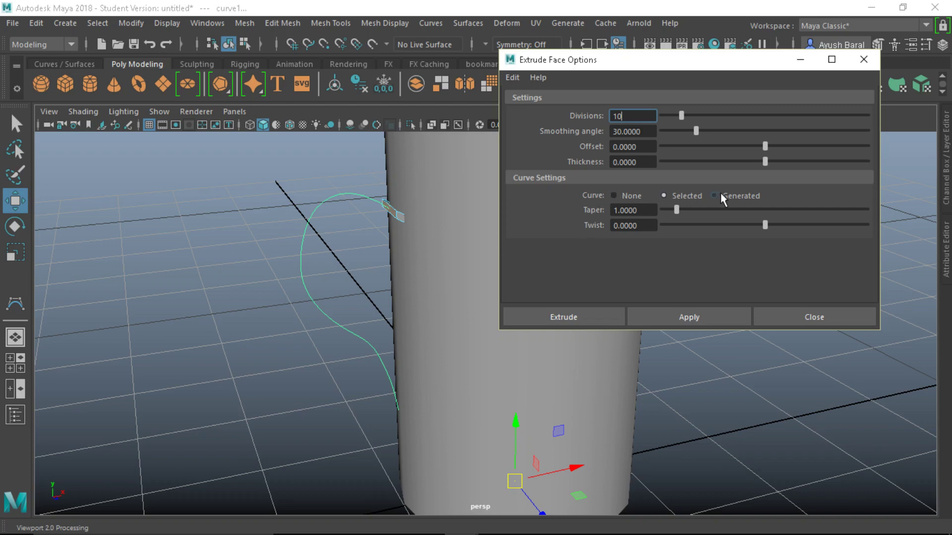
- Extrude the end face along curve1 and raise the extrusion divisions to 13
left_click(584, 313)
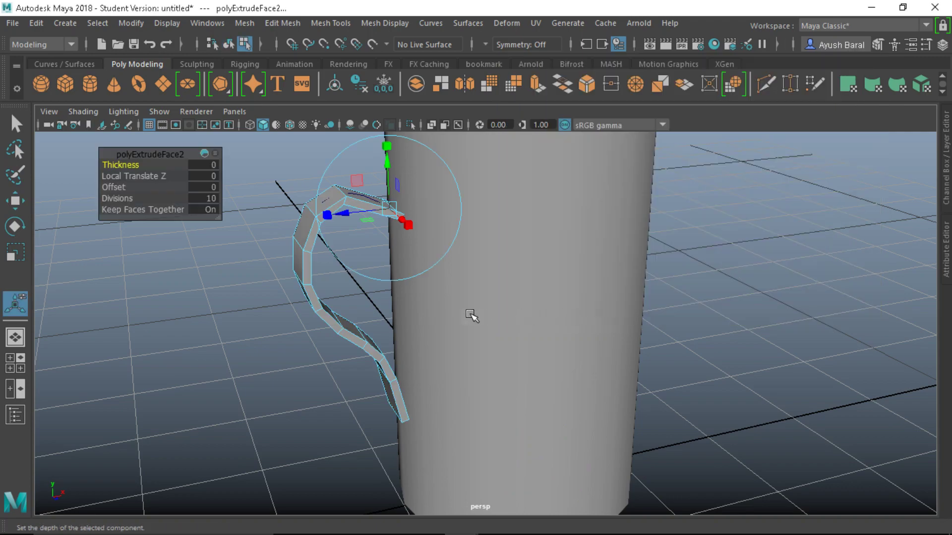
left_click_drag(469, 314, 397, 297, "alt")
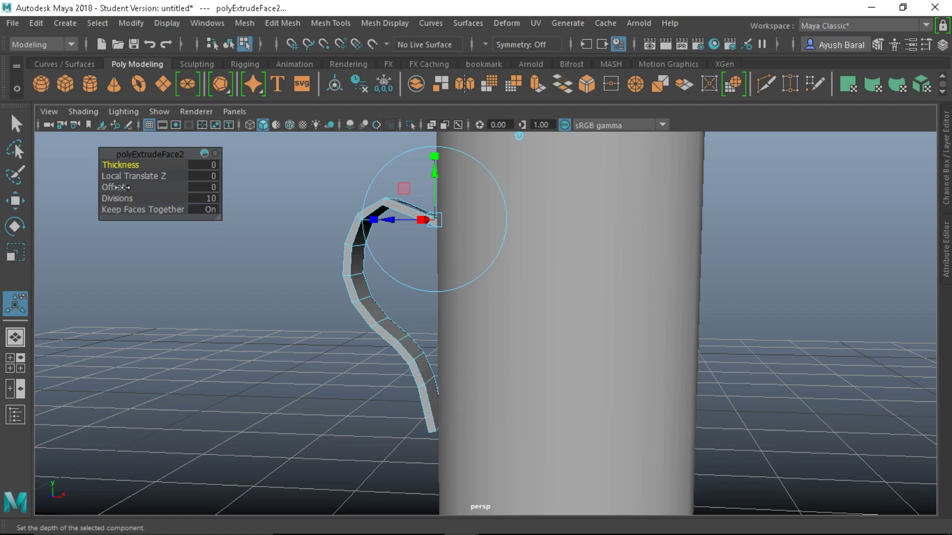
left_click_drag(117, 200, 144, 201)
left_click_drag(302, 340, 266, 335, "alt")
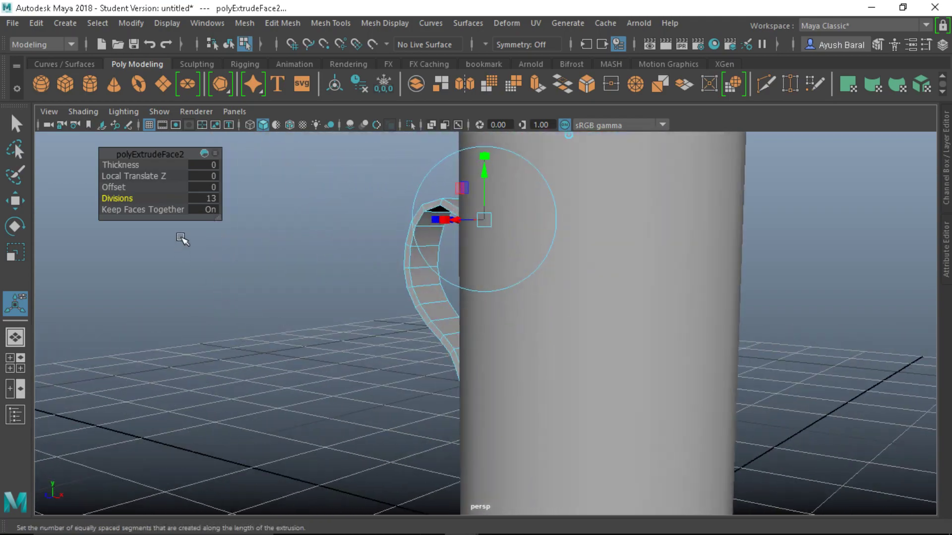
left_click_drag(258, 287, 217, 261, "alt")
- Return to Object Mode and select the new handle
key("q")
left_click_drag(297, 329, 340, 298, "alt")
right_click_drag(340, 298, 392, 103)
left_click_drag(261, 207, 373, 272)
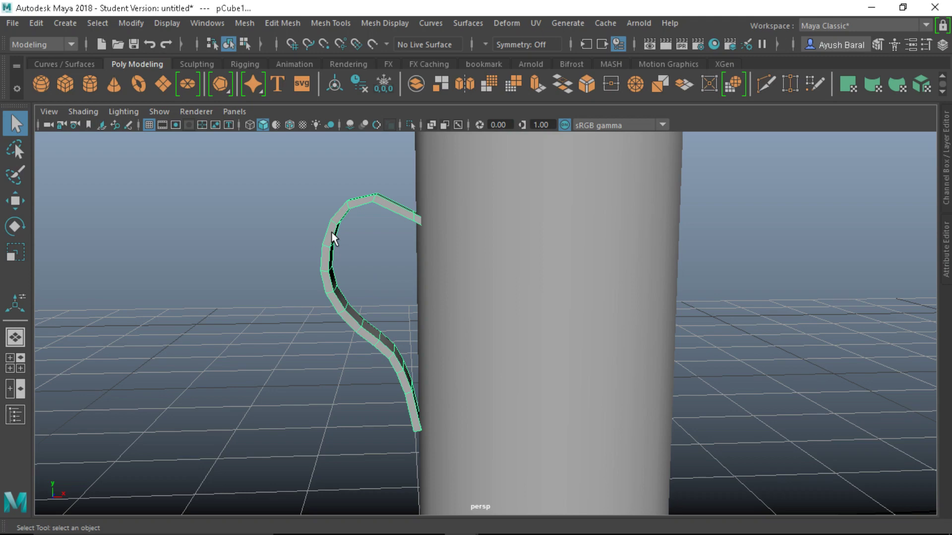
- Select curve1 in Control Vertex mode and move an upper CV upward to lift the handle's bend
key("4")
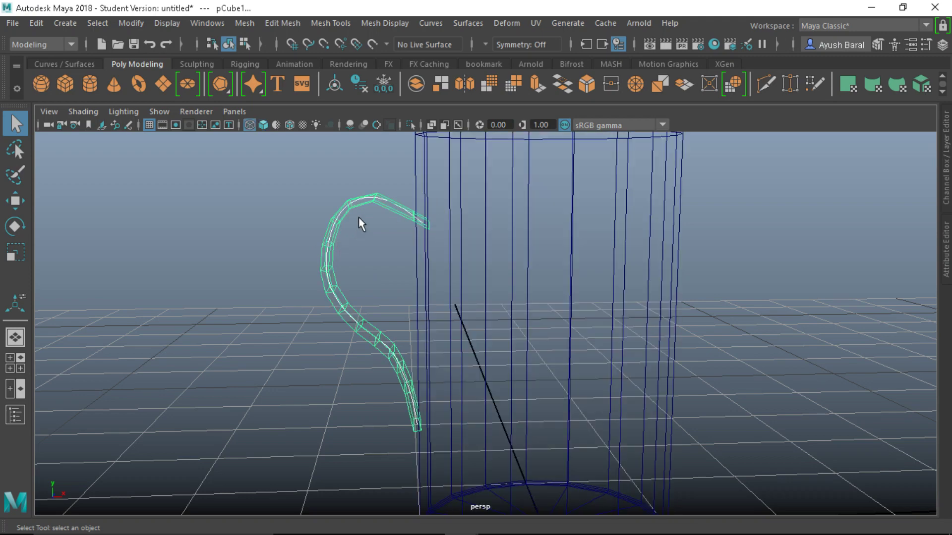
key("5")
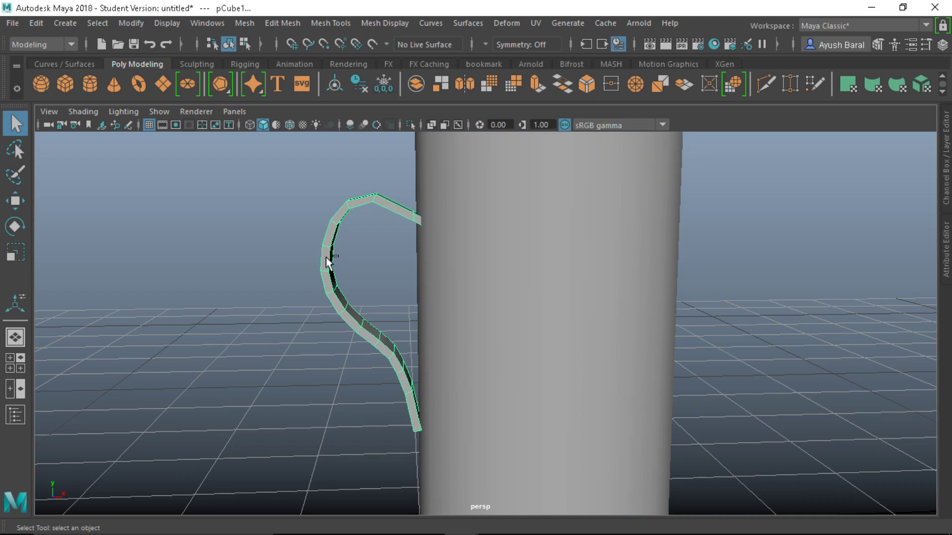
left_click(340, 226)
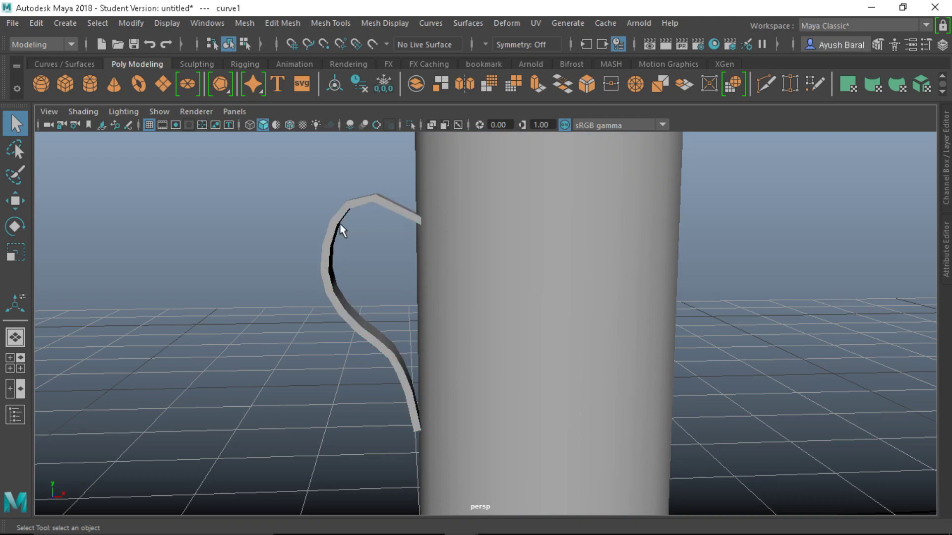
right_click_drag(303, 254, 248, 159)
left_click_drag(367, 210, 446, 322)
key("w")
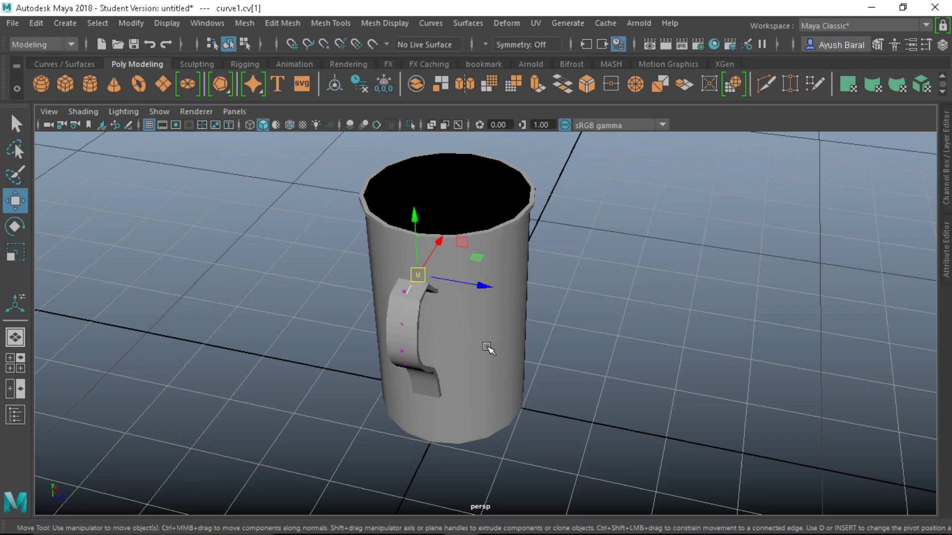
- Open the Channel Box showing curve1's transform attributes and return to Object Mode
left_click_drag(483, 352, 416, 239, "alt")
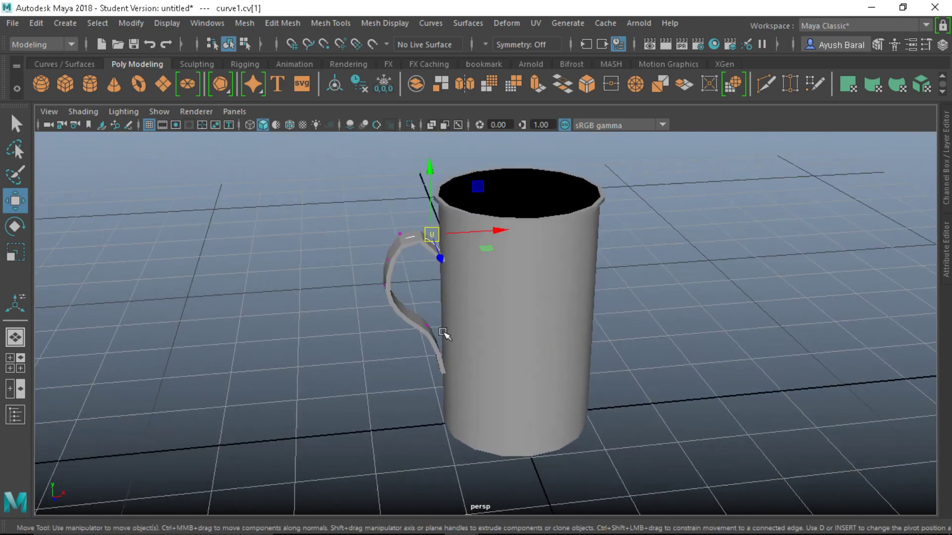
left_click_drag(411, 323, 491, 319, "alt")
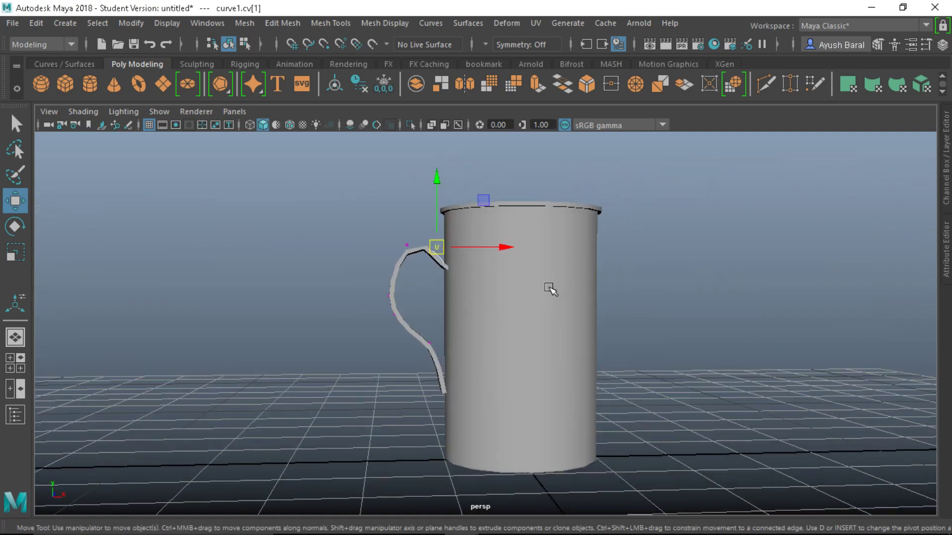
left_click(946, 186)
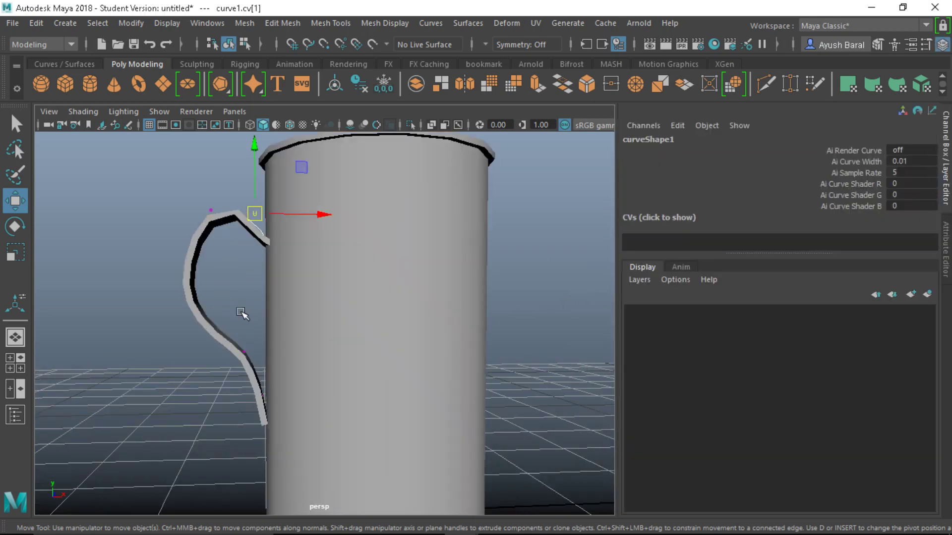
scroll(244, 314, "up", 3)
scroll(233, 327, "up", 2)
left_click_drag(243, 332, 367, 355, "alt")
right_click_drag(233, 139, 254, 102)
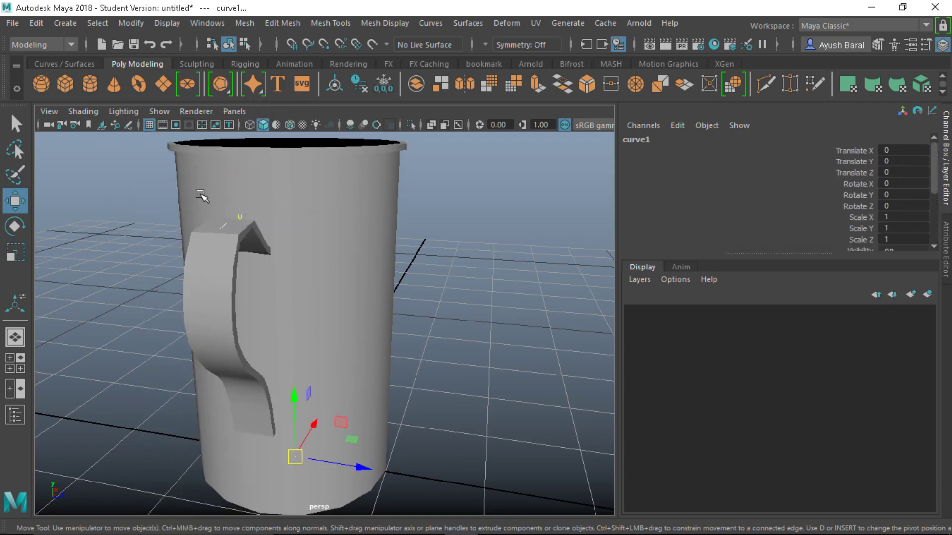
left_click(153, 253)
- Delete the handle mesh's construction history with Edit > Delete by Type > History
left_click(208, 276)
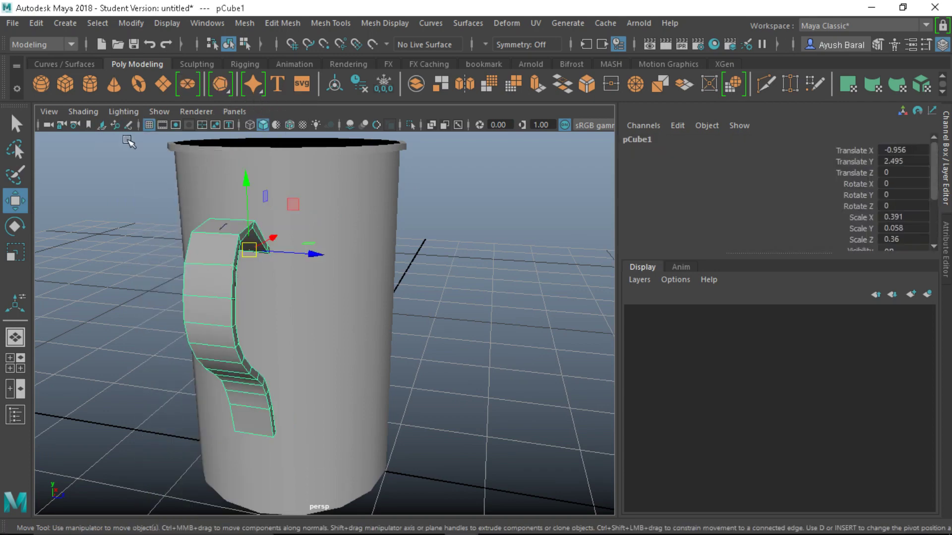
left_click(39, 24)
mouse_move(75, 188)
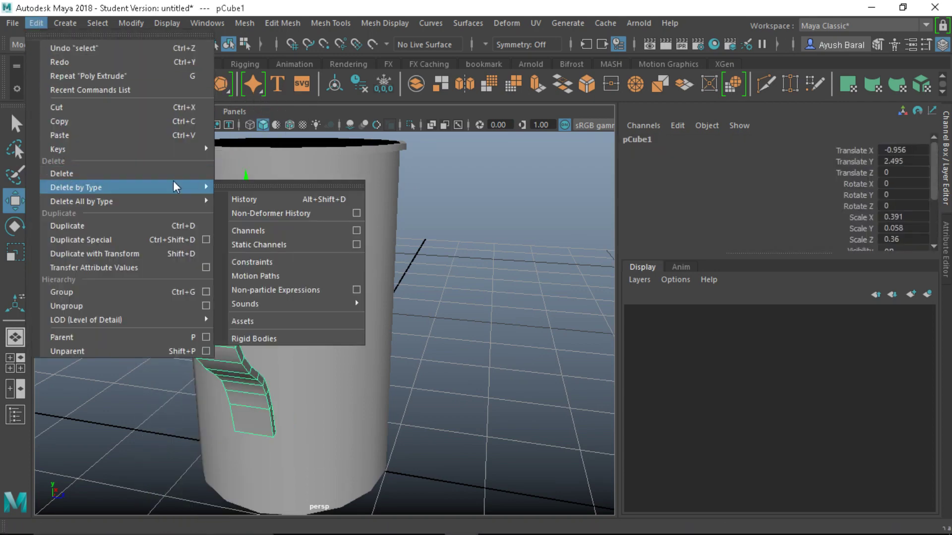
left_click(256, 198)
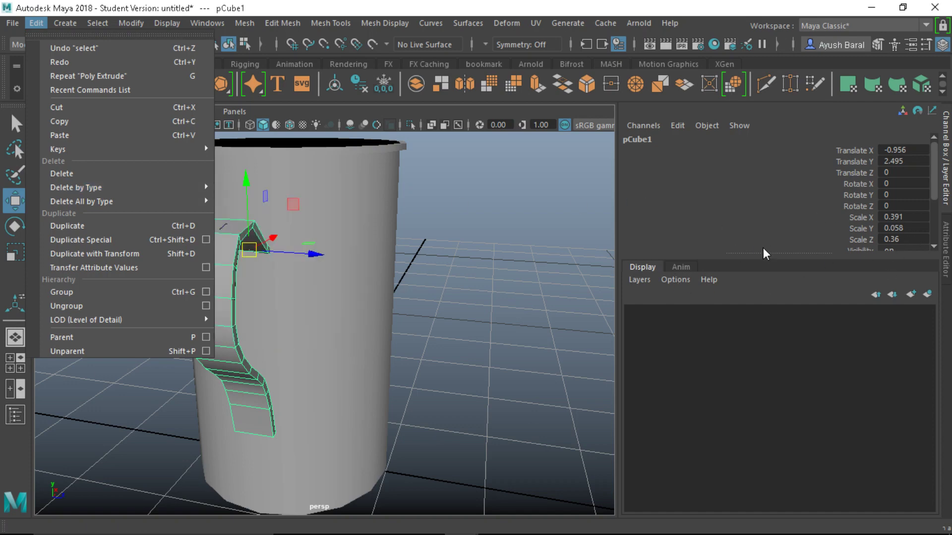
left_click(757, 262)
left_click_drag(756, 254, 759, 365)
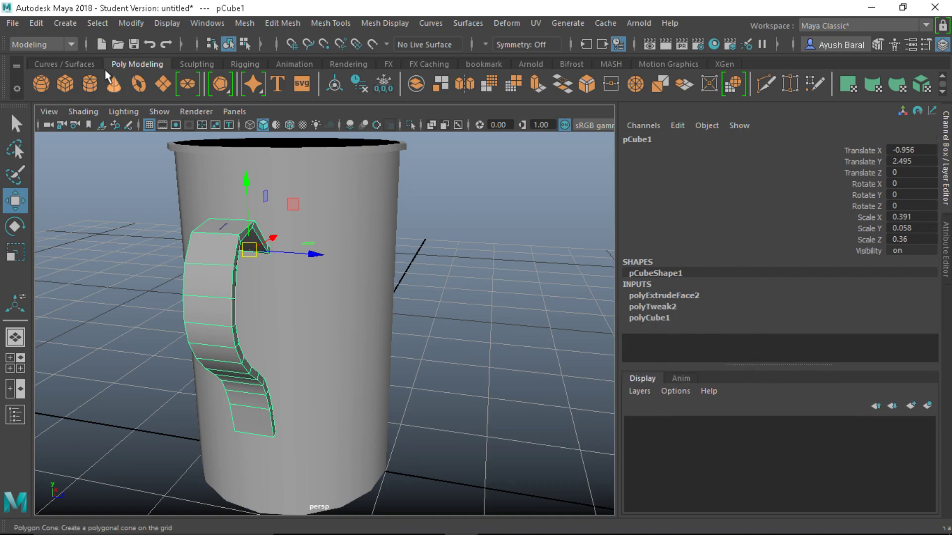
left_click(45, 23)
mouse_move(72, 188)
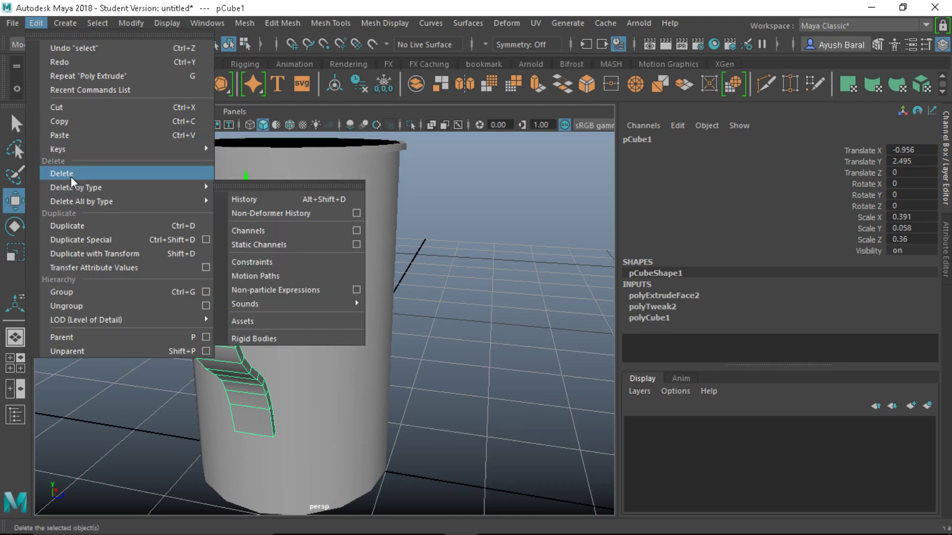
left_click(270, 199)
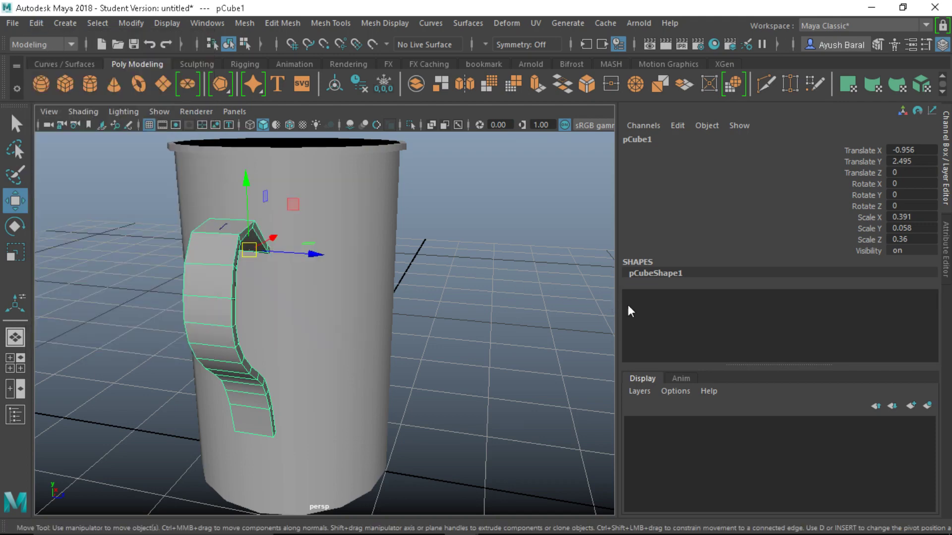
left_click_drag(329, 314, 302, 317, "alt")
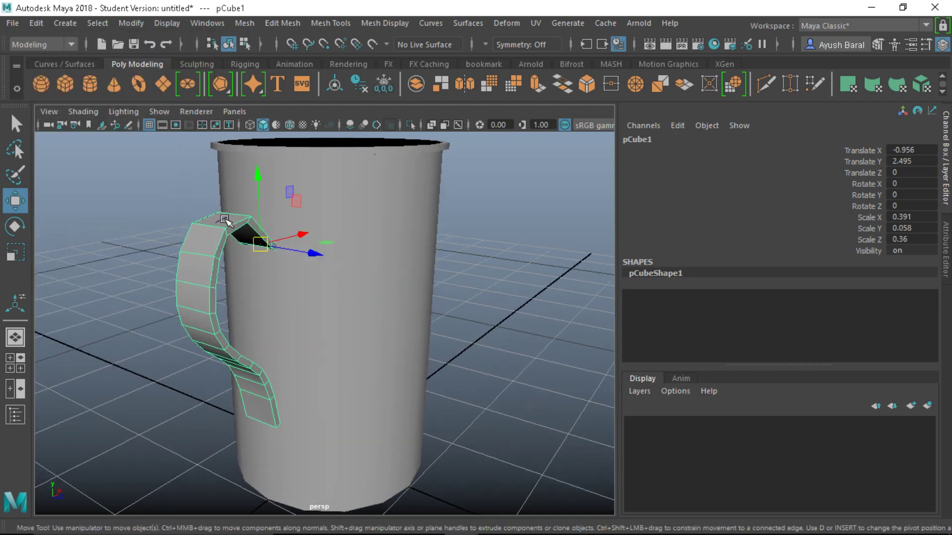
- Select the leftover extrusion curve in Object Mode and delete it
left_click(224, 220)
right_click_drag(221, 159, 197, 151)
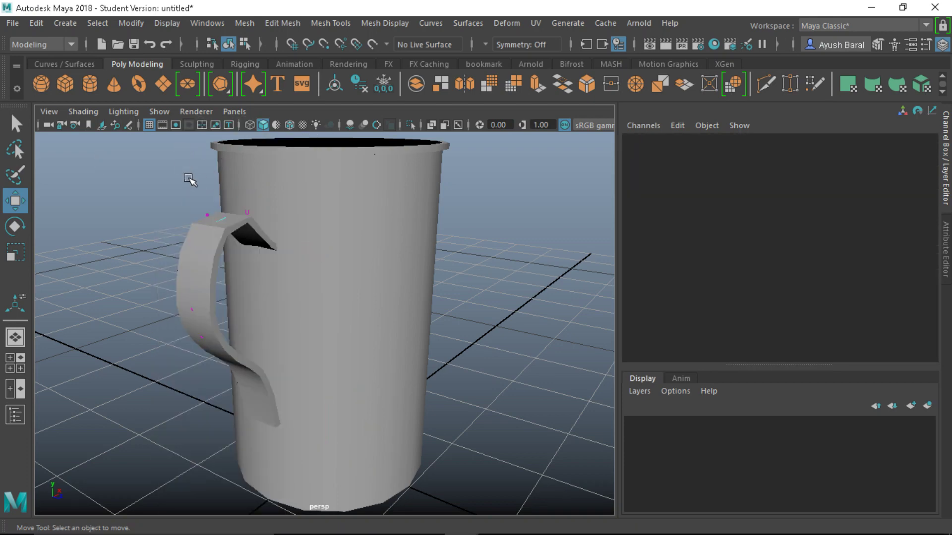
mouse_move(197, 194)
left_mouse_down()
mouse_move(224, 244)
mouse_move(211, 202)
mouse_move(195, 199)
left_mouse_up()
right_click_drag(193, 166, 243, 135)
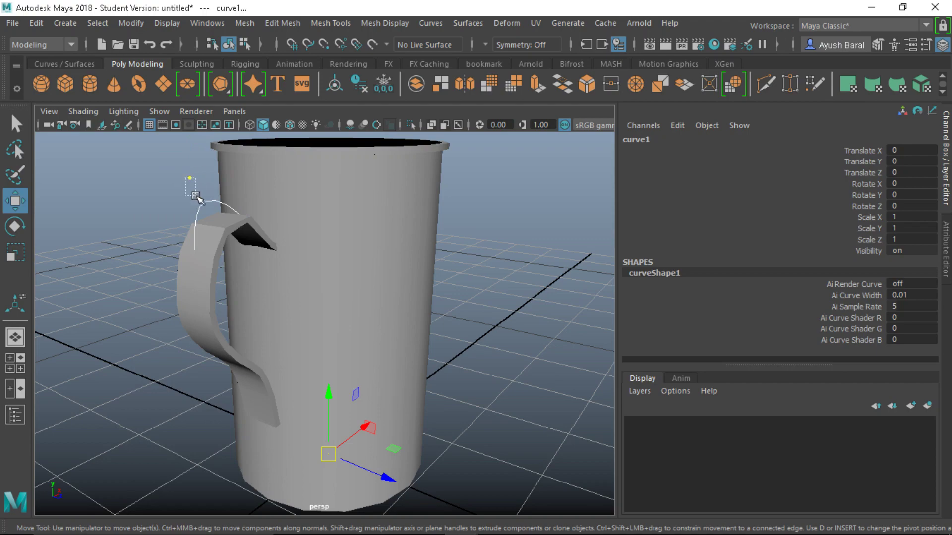
key("Delete")
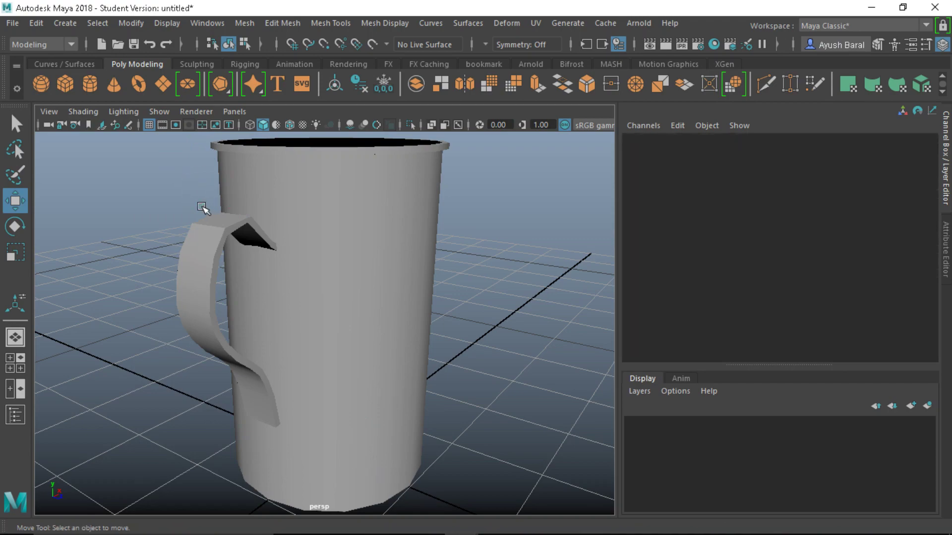
scroll(224, 272, "down", 5)
left_click_drag(224, 272, 561, 331, "alt")
- Select the handle, zoom in close, and switch it to edge selection
scroll(310, 350, "up", 5)
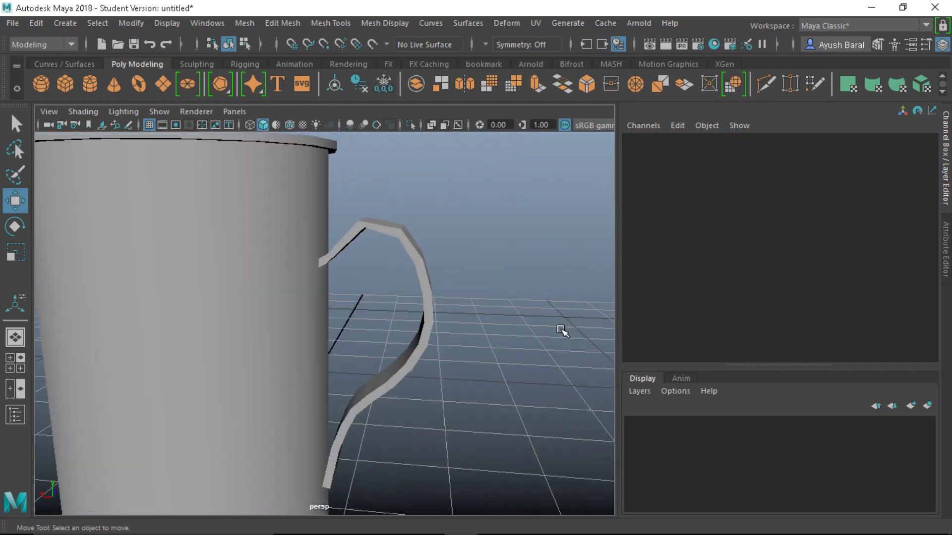
scroll(382, 276, "down", 3)
scroll(380, 276, "up", 3)
left_click(377, 226)
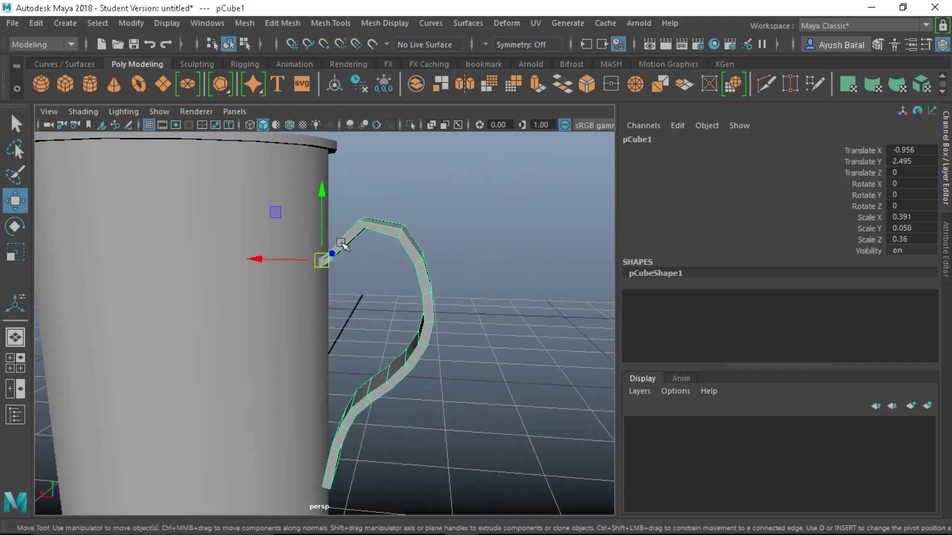
left_click_drag(377, 227, 399, 195, "alt")
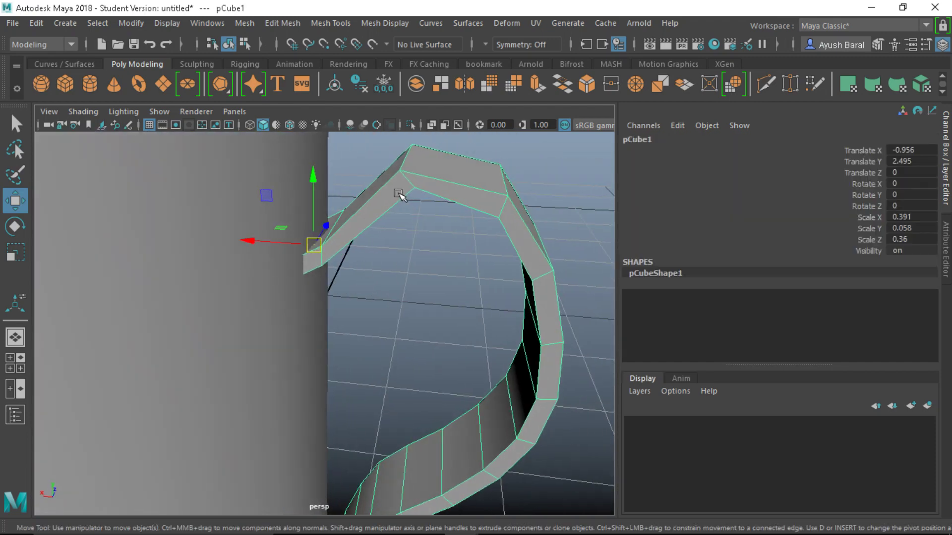
scroll(365, 249, "down", 2)
left_click_drag(366, 249, 329, 287, "alt")
scroll(337, 280, "up", 4)
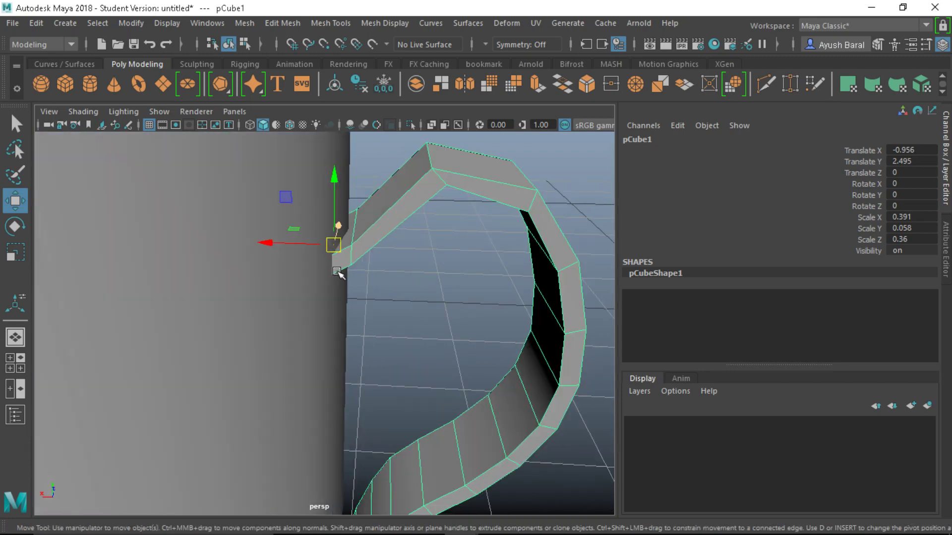
scroll(411, 278, "up", 2)
scroll(412, 296, "up", 2)
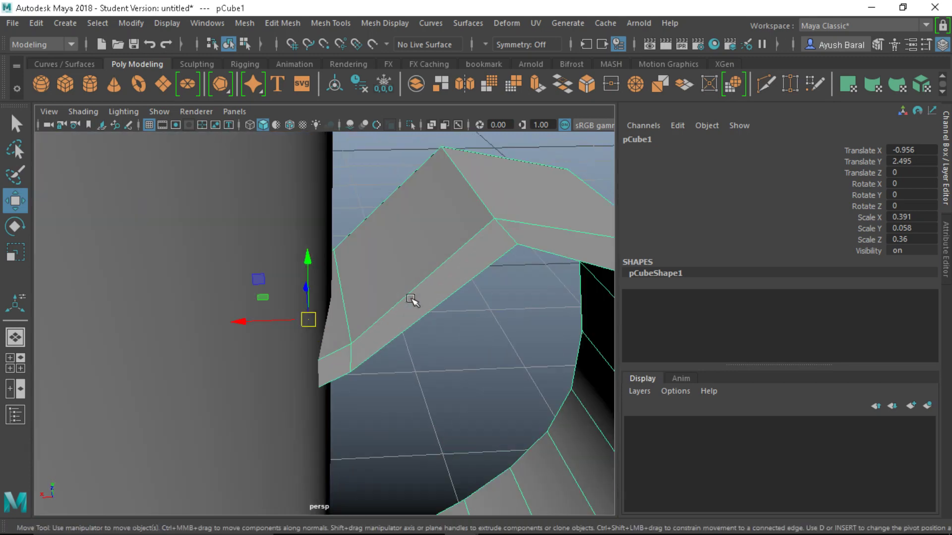
right_click(413, 282)
right_click_drag(405, 211, 403, 79)
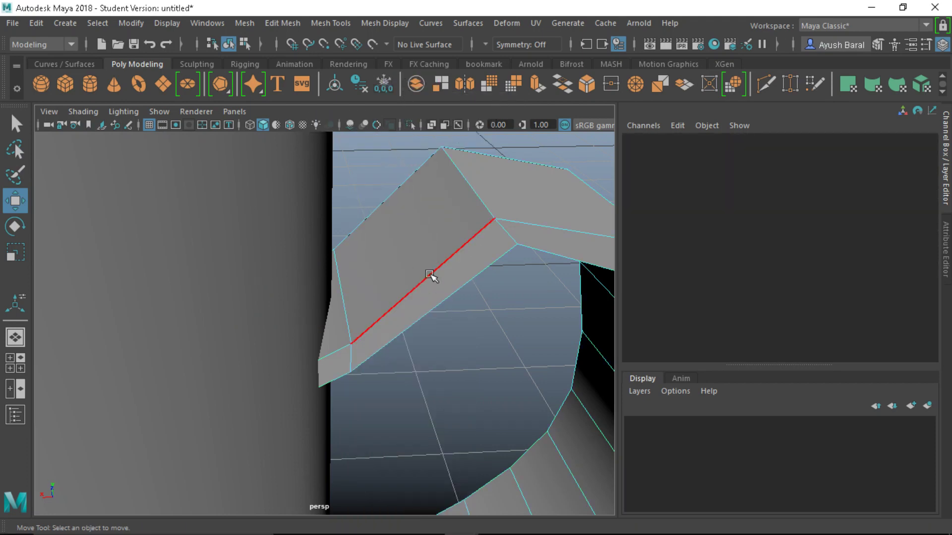
- Split an edge ring across the handle's top section to add a new edge loop
left_click(430, 274)
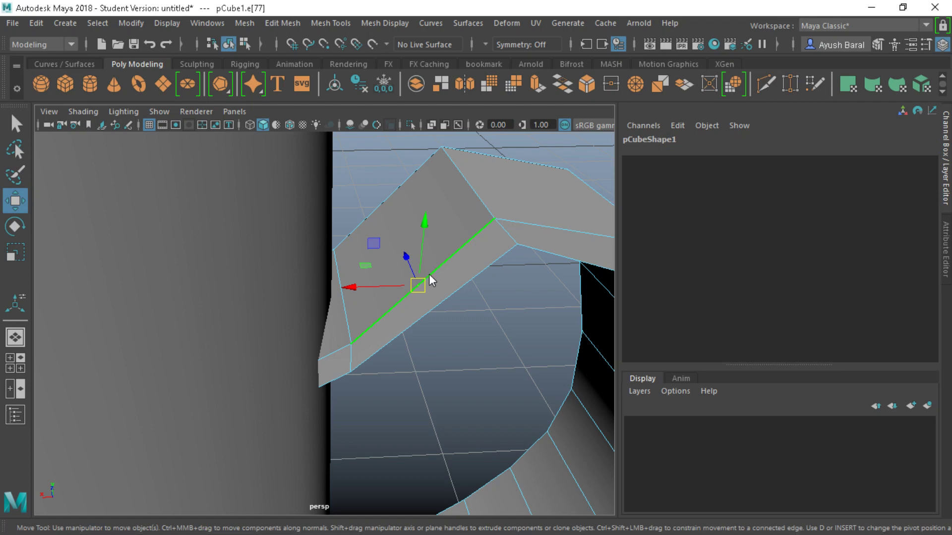
right_click_drag(429, 274, 431, 309, "ctrl")
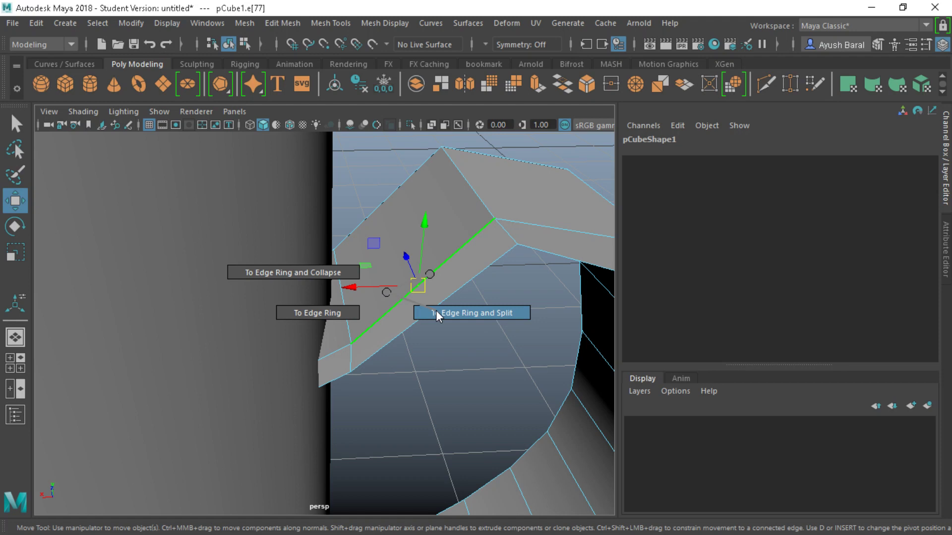
right_click_drag(436, 310, 438, 313, "ctrl")
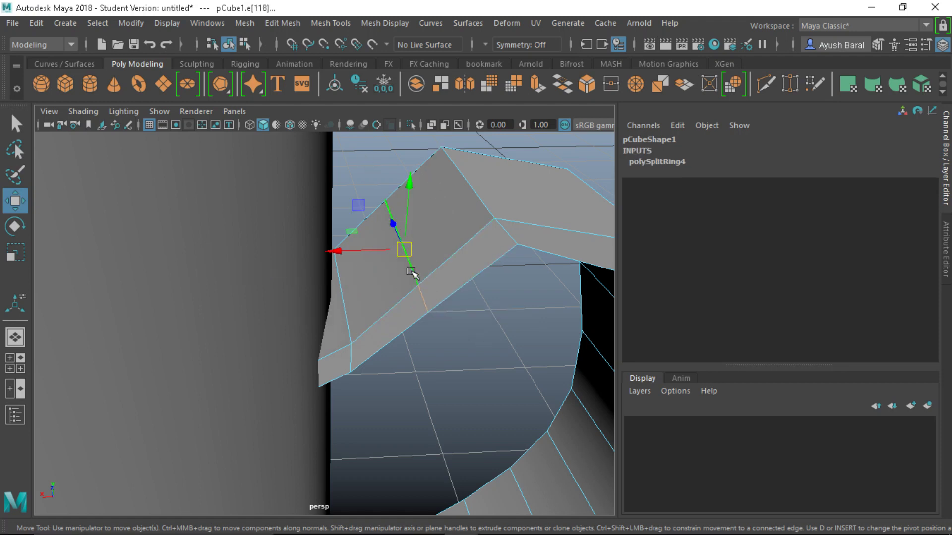
scroll(406, 308, "up", 5)
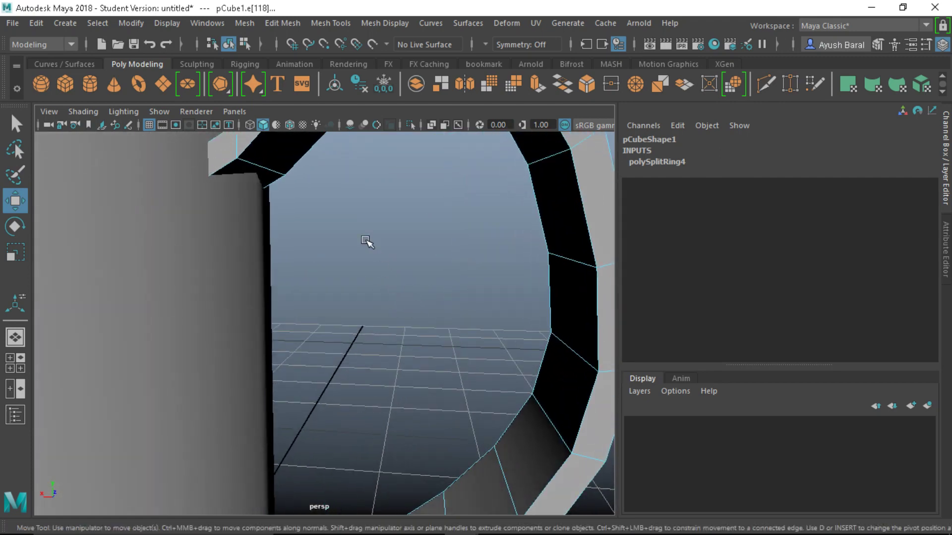
left_click_drag(367, 241, 331, 251, "alt")
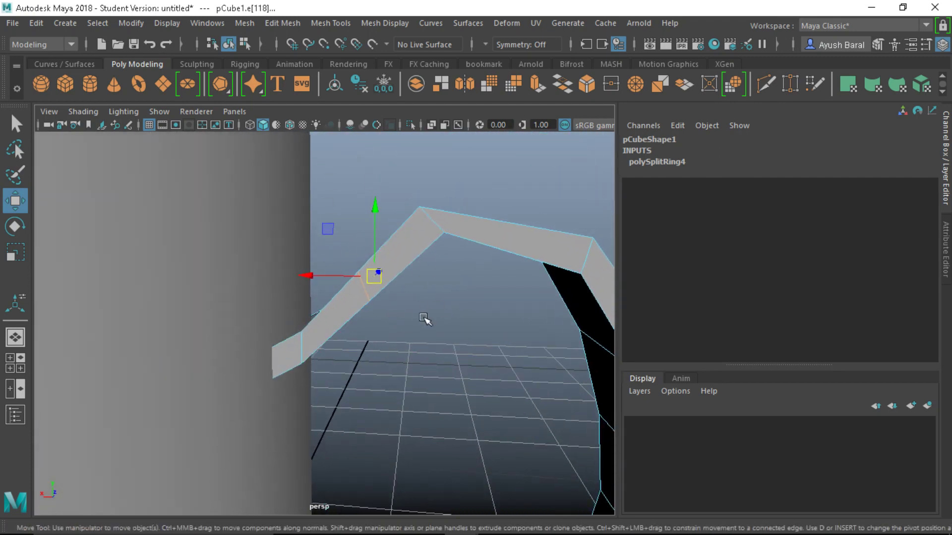
left_click_drag(424, 318, 372, 329, "alt")
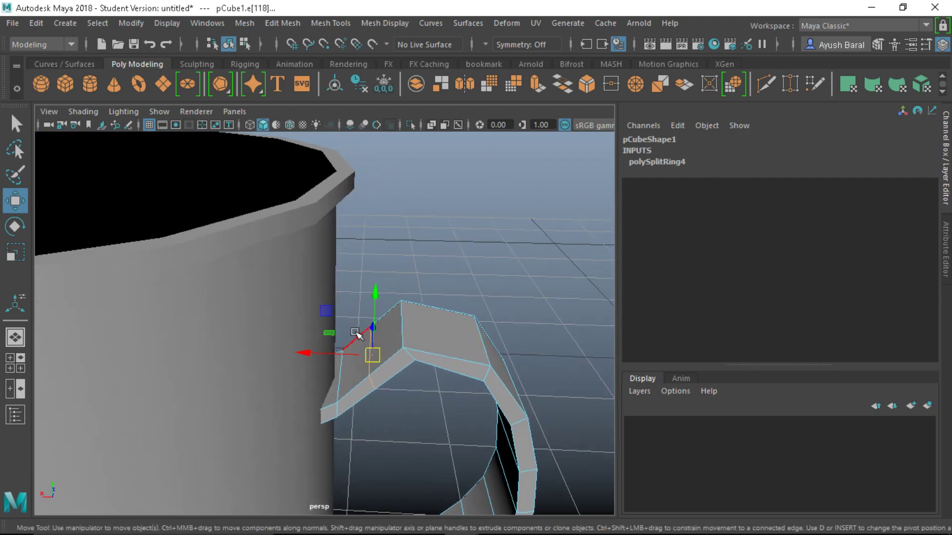
- Frame the handle and select its upper-end vertices in the front view
key("q")
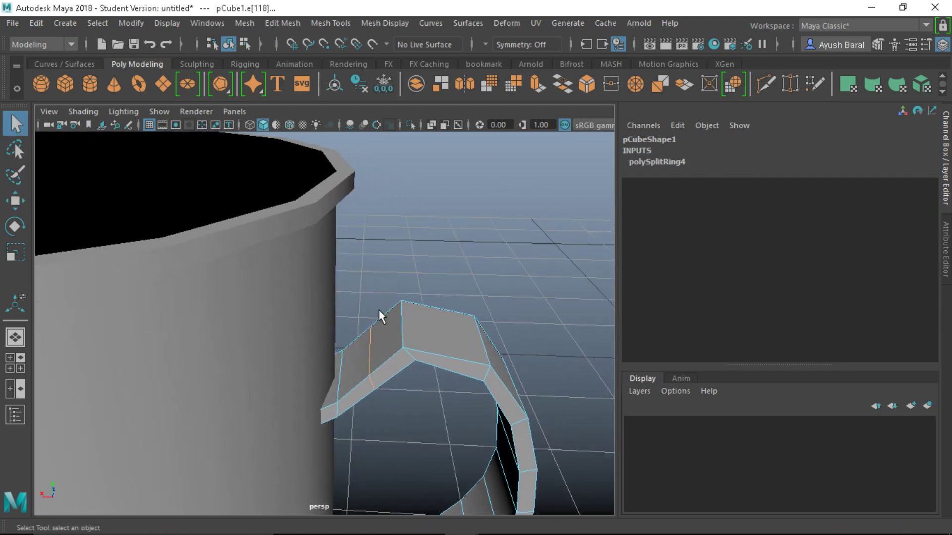
left_click_drag(488, 270, 487, 271)
right_click_drag(442, 129, 442, 130)
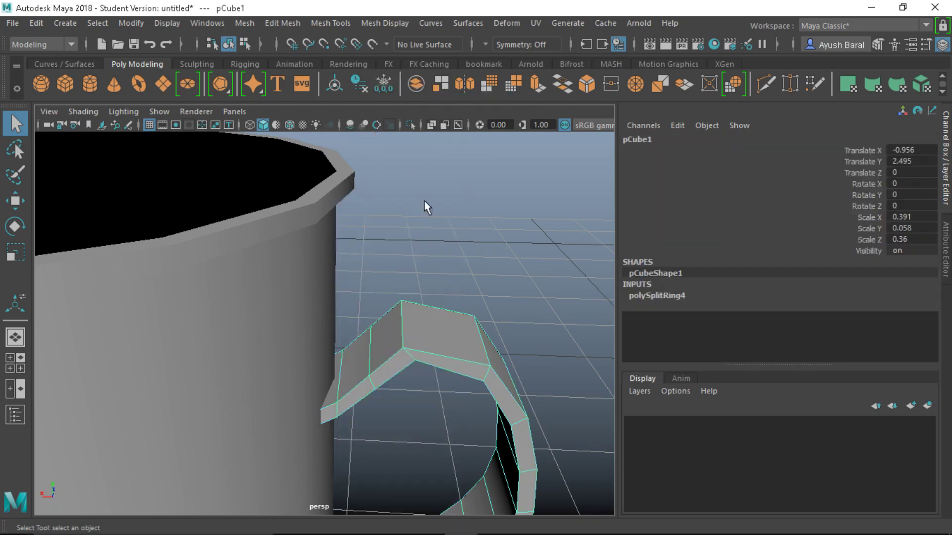
key("f")
right_click_drag(385, 245, 333, 134)
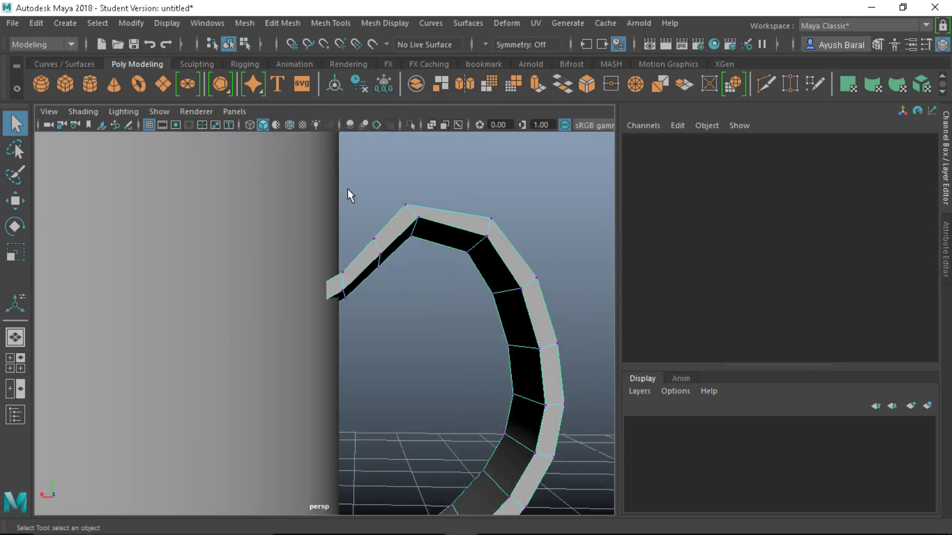
left_click_drag(401, 278, 402, 280)
key("space")
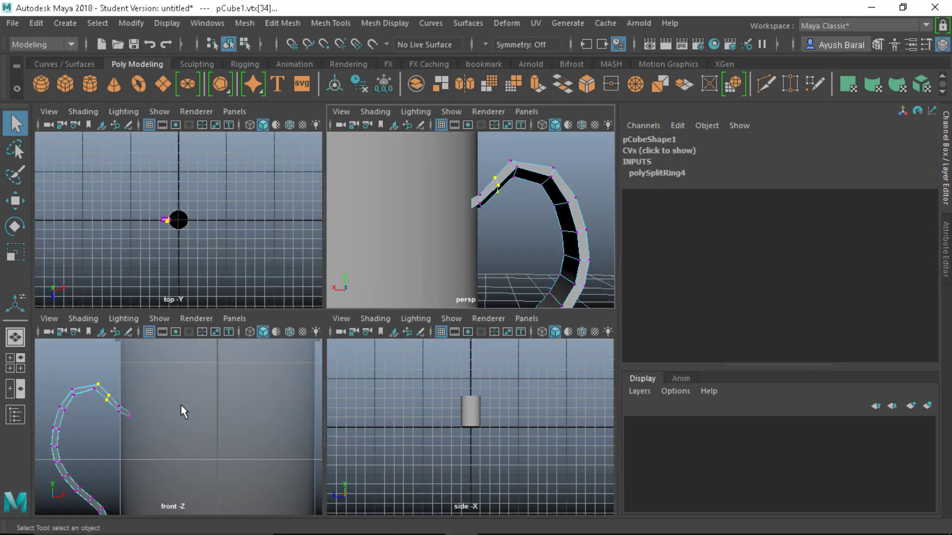
key("space")
middle_click_drag(136, 296, 351, 377, "alt")
scroll(269, 347, "up", 3)
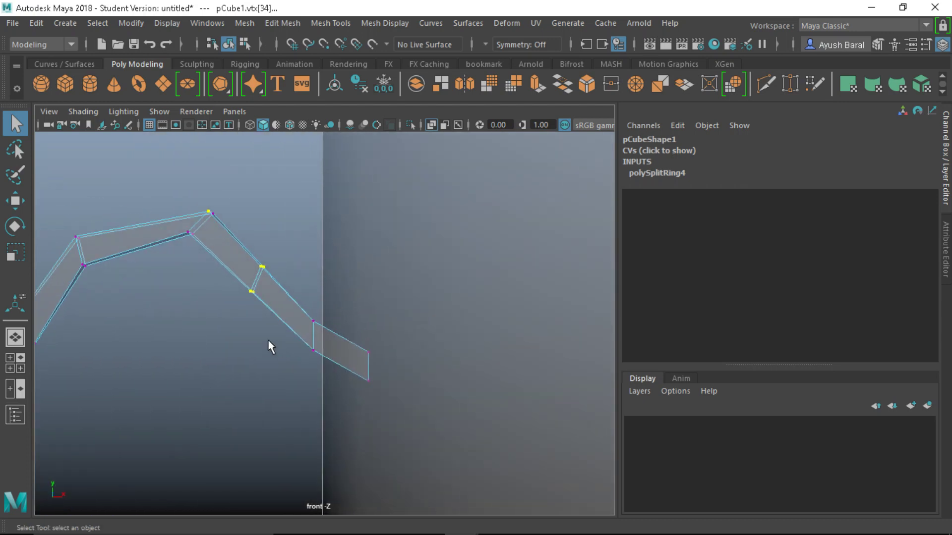
key("w")
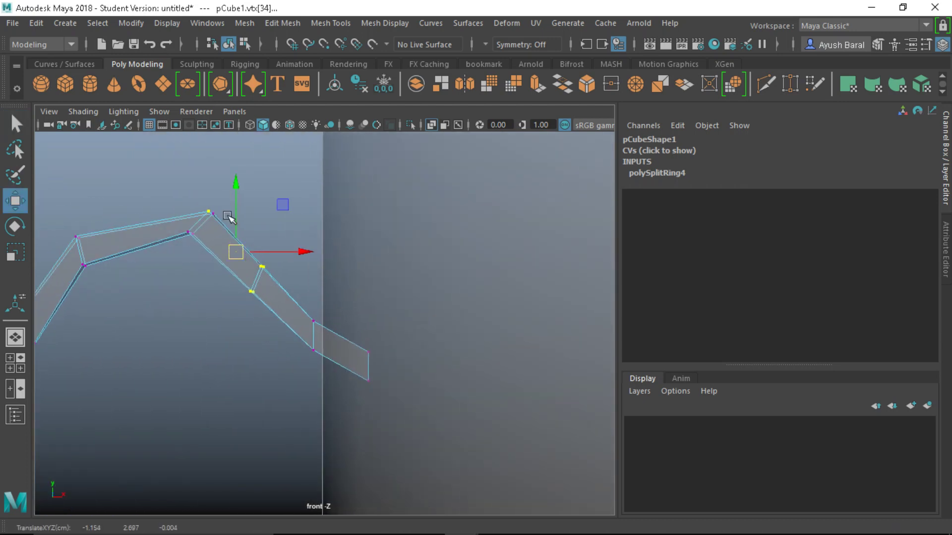
- Rotate and raise the handle's end and top-arc vertices to round its curve
left_click_drag(187, 166, 275, 259, "ctrl")
left_click_drag(333, 300, 290, 388)
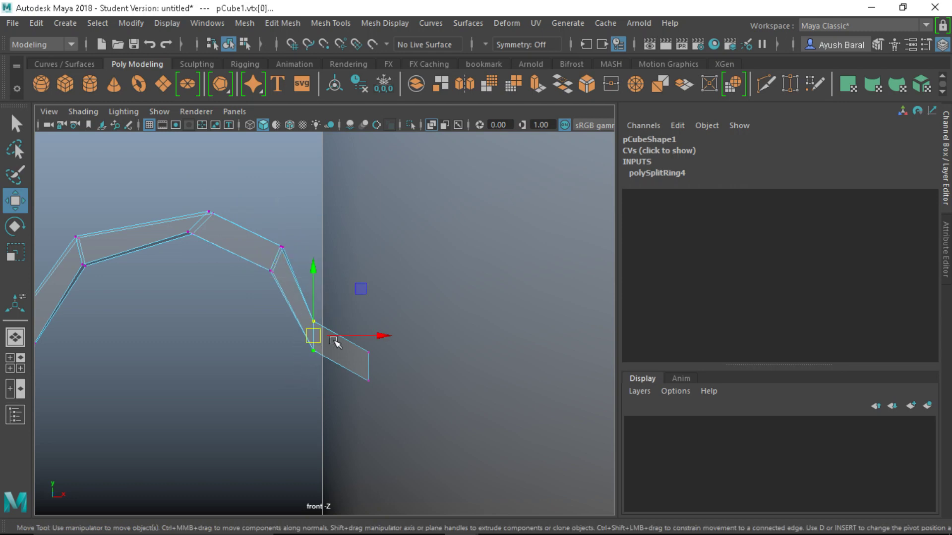
key("e")
left_click_drag(362, 310, 369, 348)
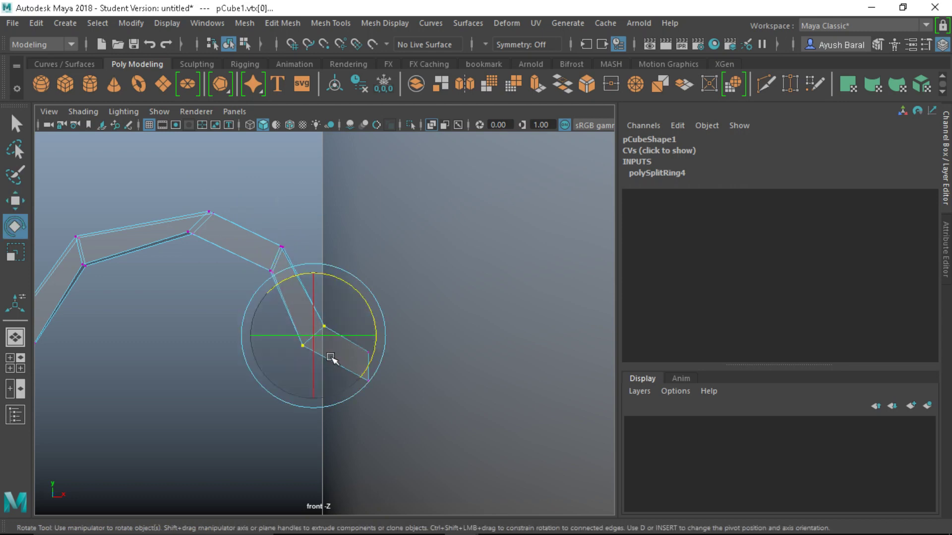
key("w")
left_click_drag(313, 334, 317, 312)
left_click_drag(409, 327, 332, 427)
key("e")
left_click_drag(399, 313, 421, 347)
left_click_drag(151, 197, 261, 271)
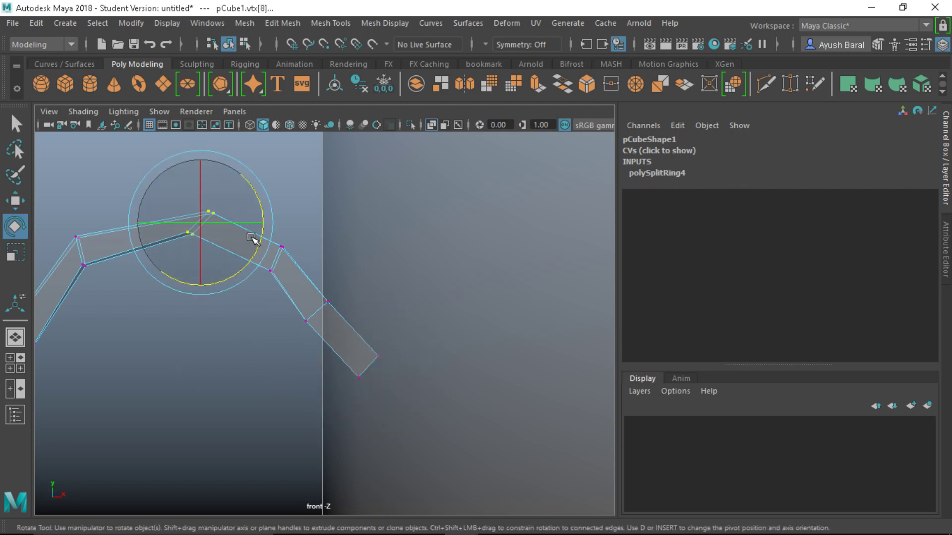
left_click_drag(251, 238, 276, 203)
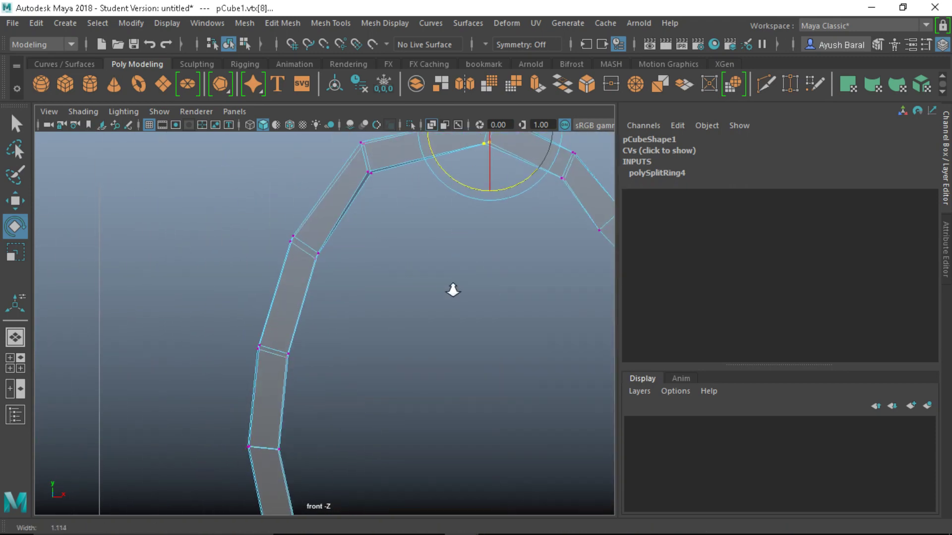
- Back in the perspective view, switch the handle to Object Mode and reselect it
scroll(453, 290, "down", 5)
key("space")
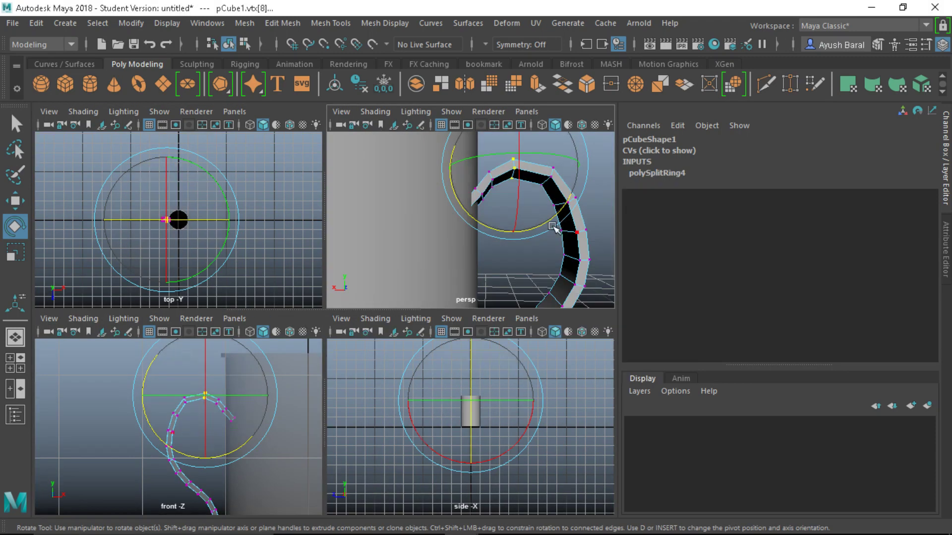
key("space")
left_click(945, 171)
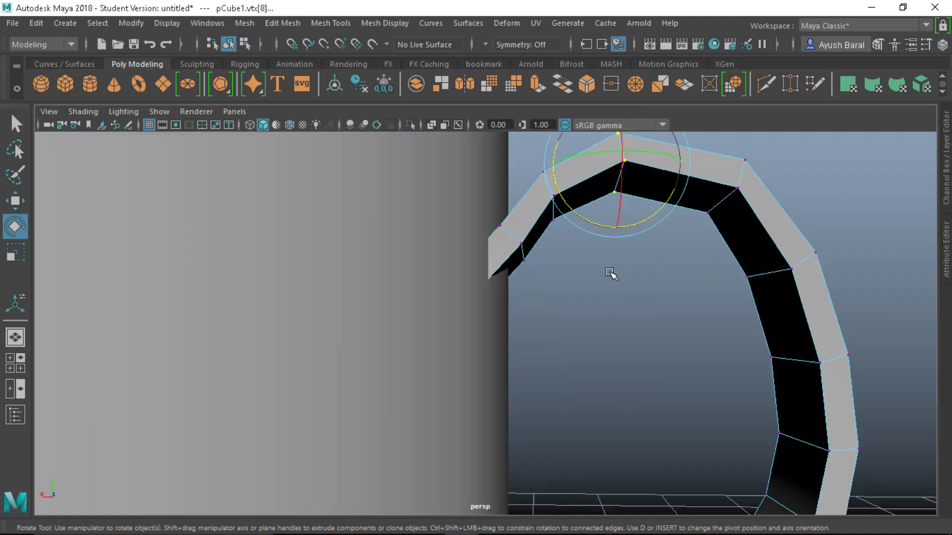
left_click_drag(613, 274, 567, 334, "alt")
right_click_drag(562, 274, 641, 92)
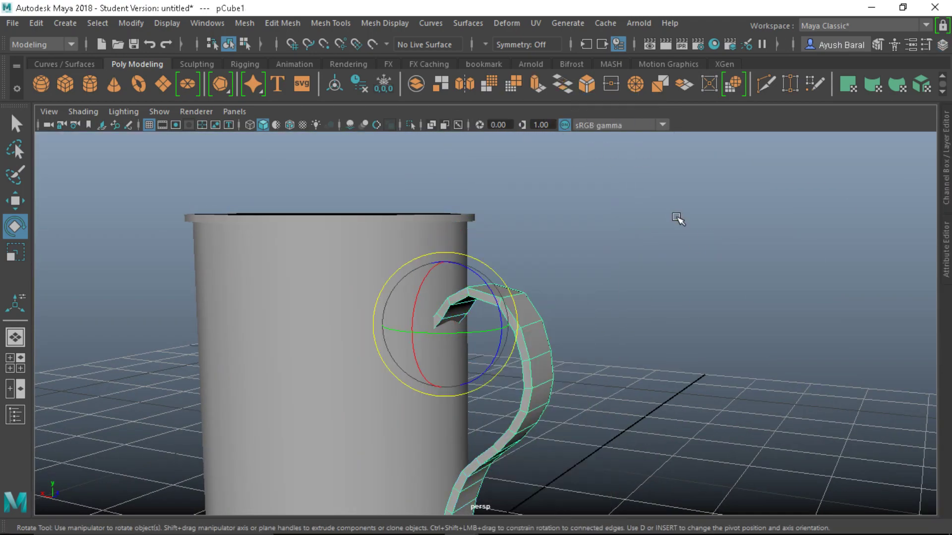
right_click_drag(676, 215, 616, 374, "alt")
left_click_drag(616, 374, 501, 378, "alt")
left_click(461, 345)
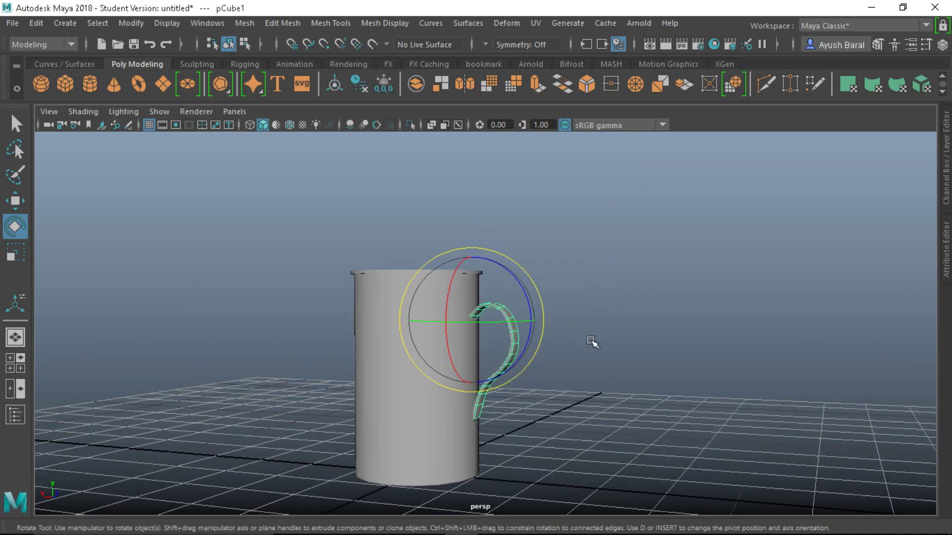
left_click(669, 311)
left_click_drag(669, 311, 479, 278, "alt")
left_click(398, 336)
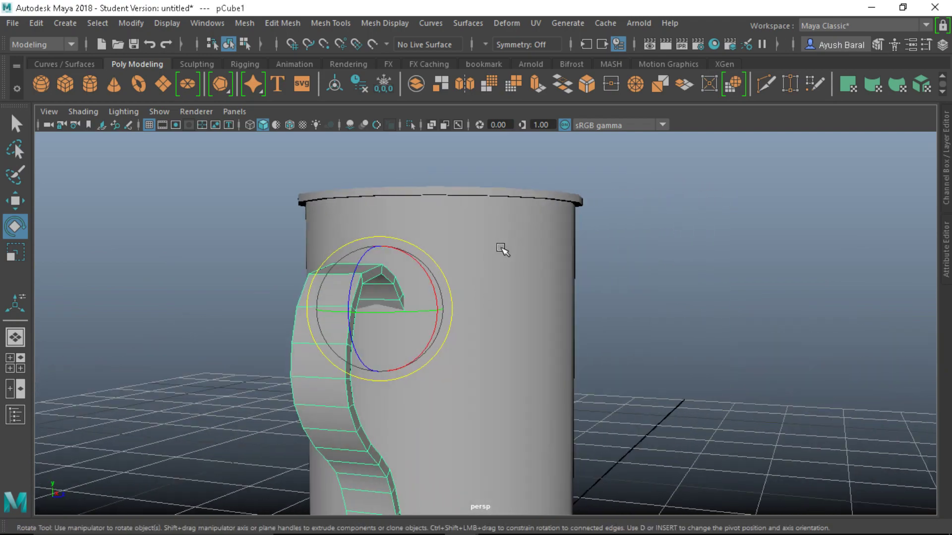
left_click_drag(450, 393, 486, 404, "alt")
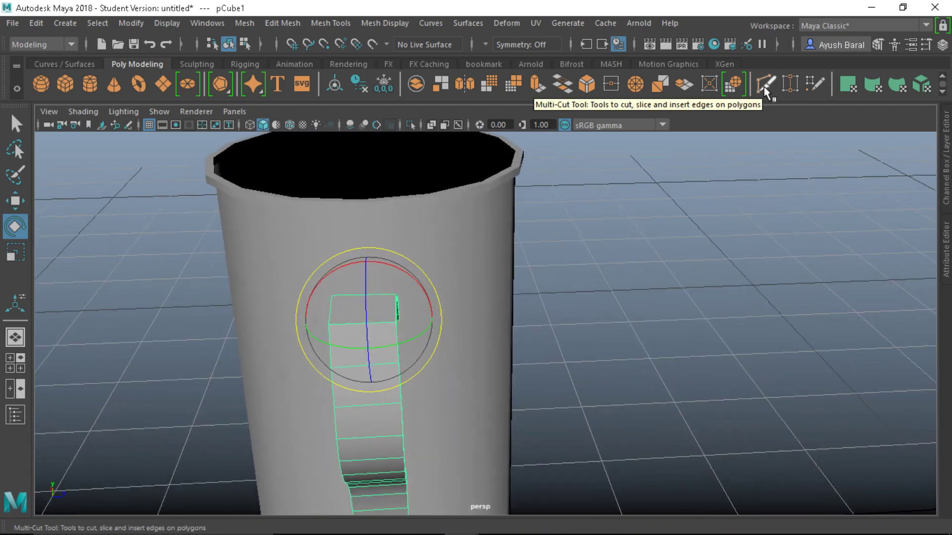
- Insert an edge loop along the handle's length with the Multi-Cut tool
left_click(344, 23)
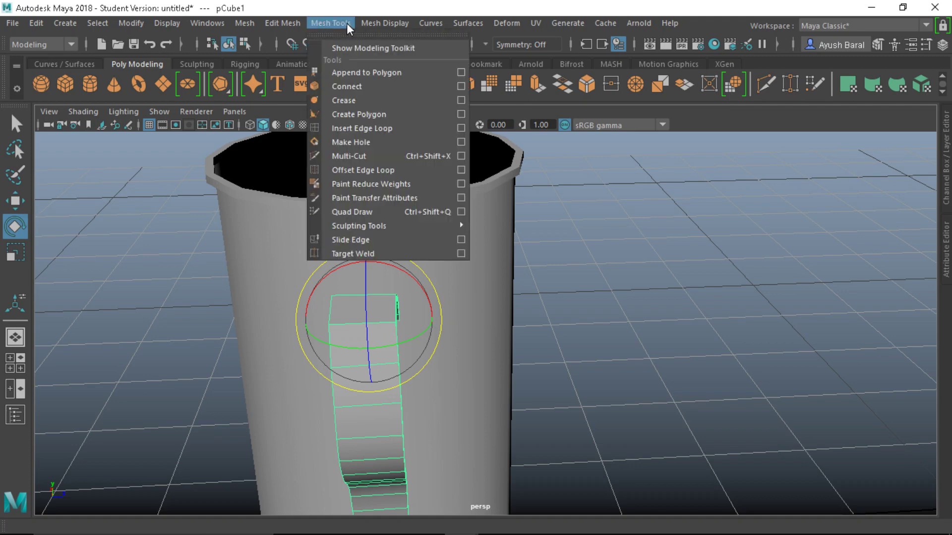
left_click(357, 156)
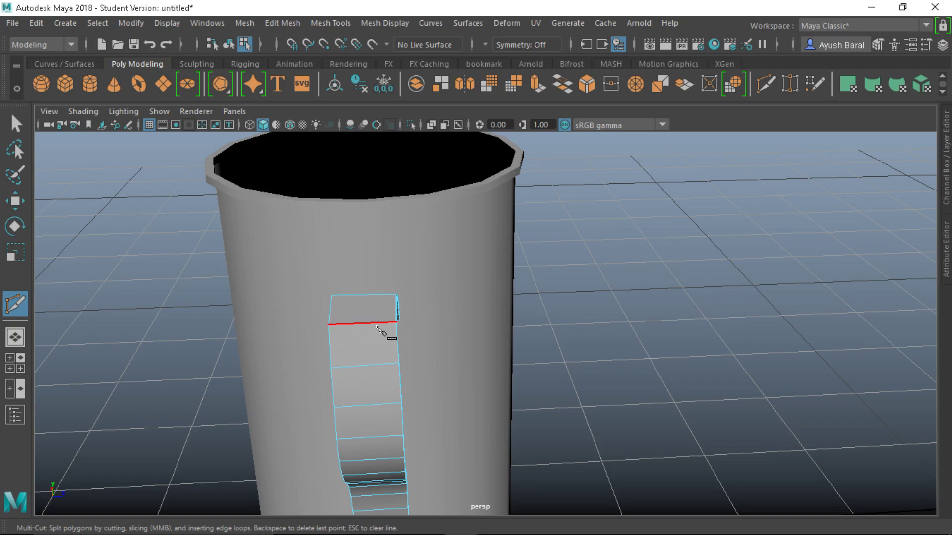
key("ctrl")
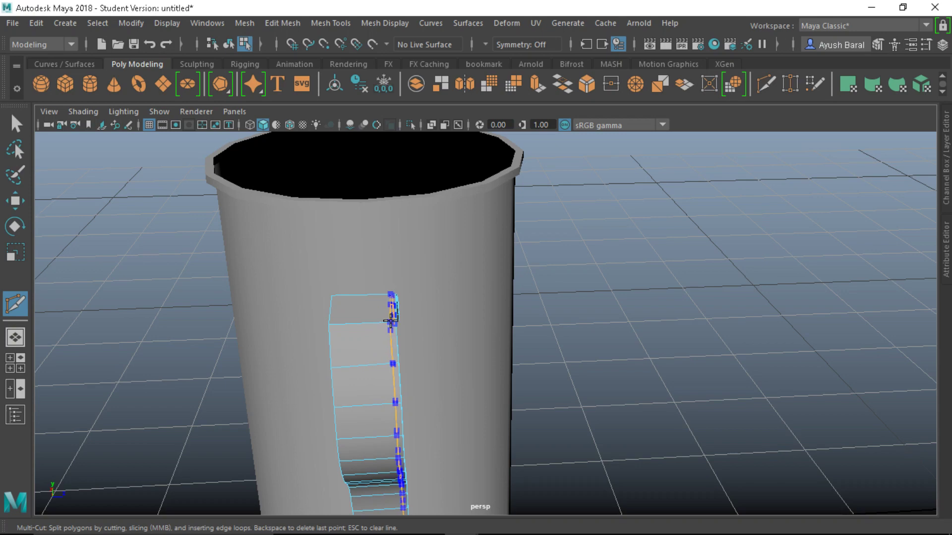
left_click_drag(351, 393, 304, 355, "alt")
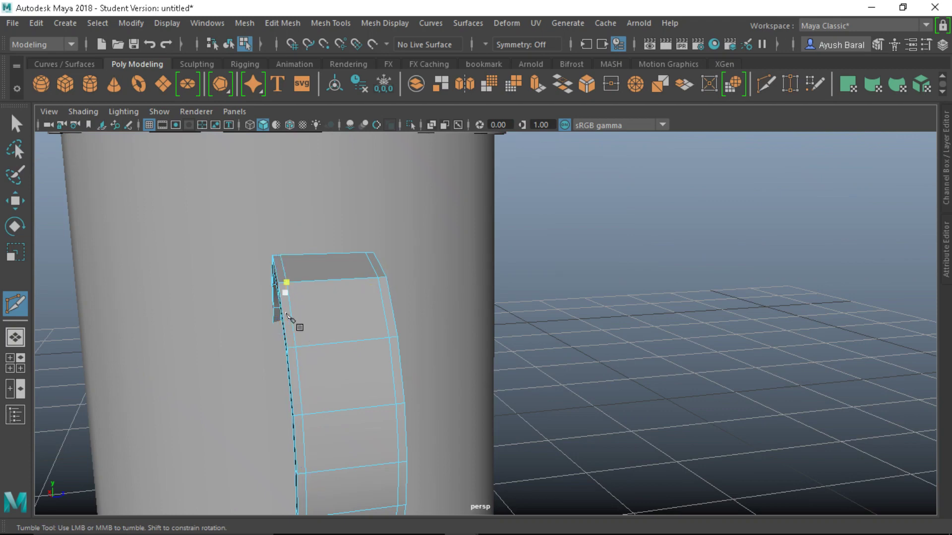
left_click_drag(298, 326, 393, 373, "alt")
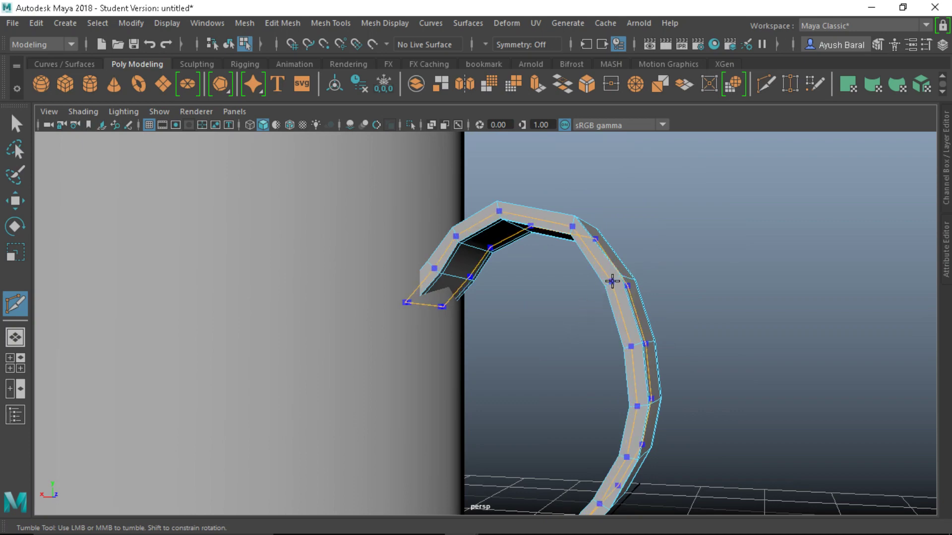
left_click_drag(614, 281, 357, 358, "alt")
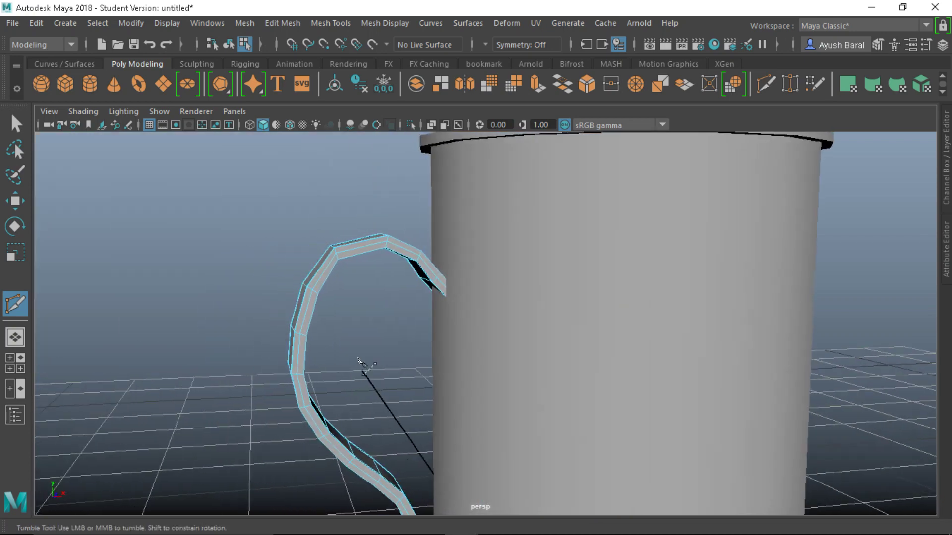
- Show the handle in smooth preview and return to Object Mode
key("3")
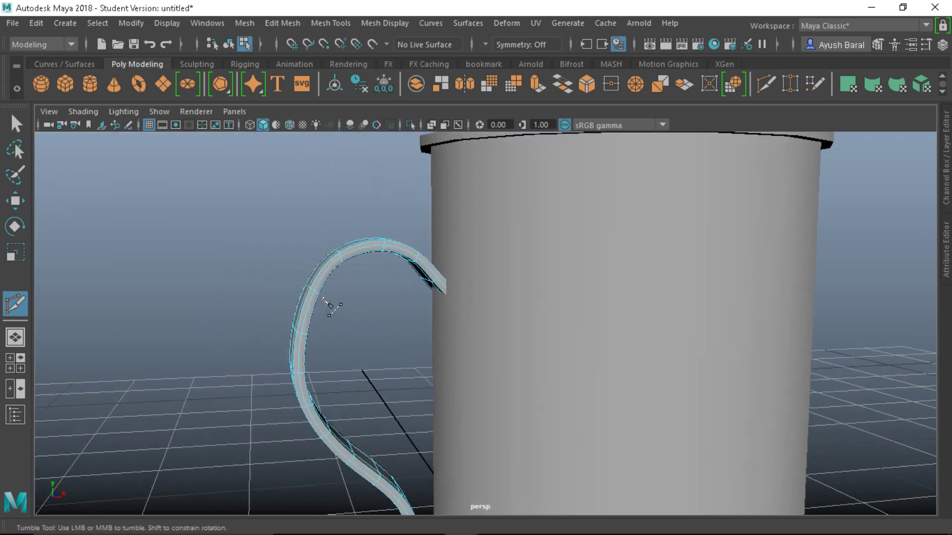
key("q")
right_click_drag(322, 296, 419, 73)
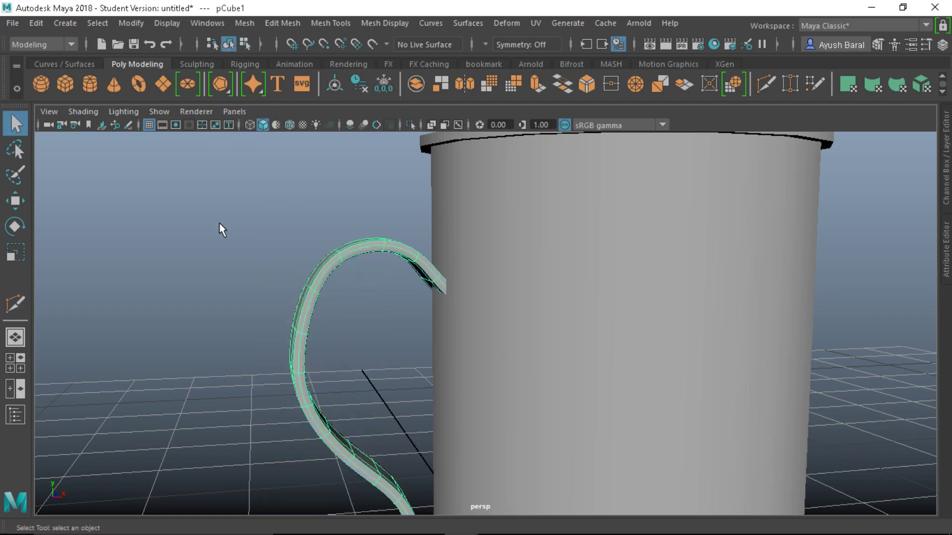
left_click_drag(219, 230, 224, 323, "alt")
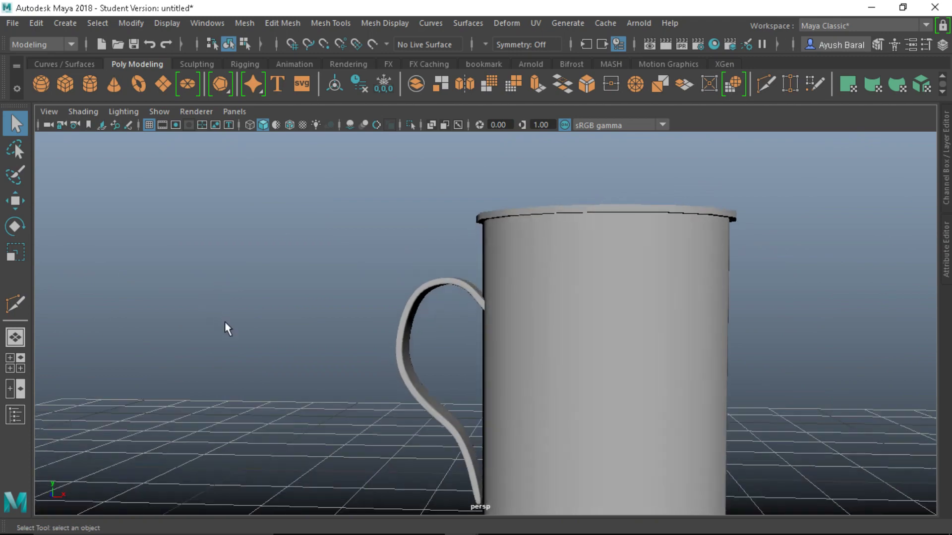
scroll(491, 283, "up", 3)
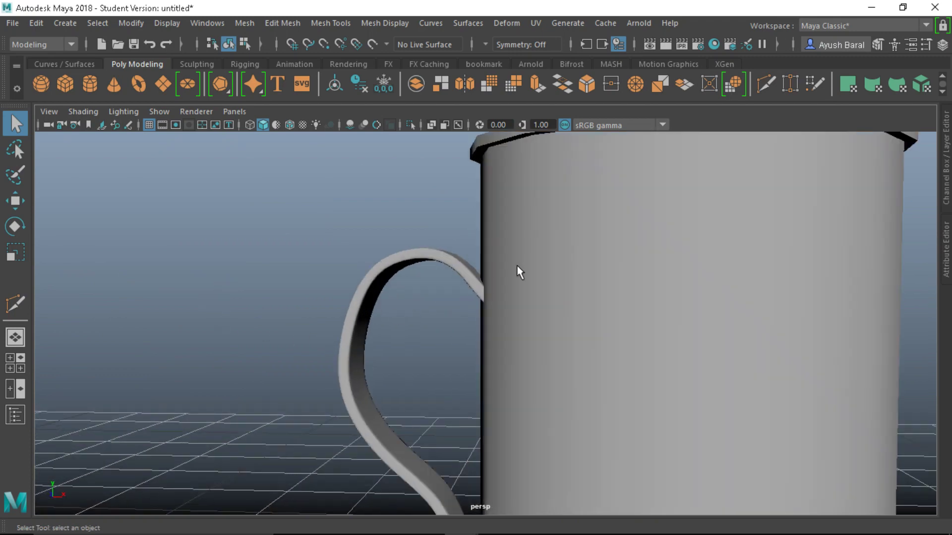
right_click_drag(516, 266, 640, 85)
left_click(424, 253)
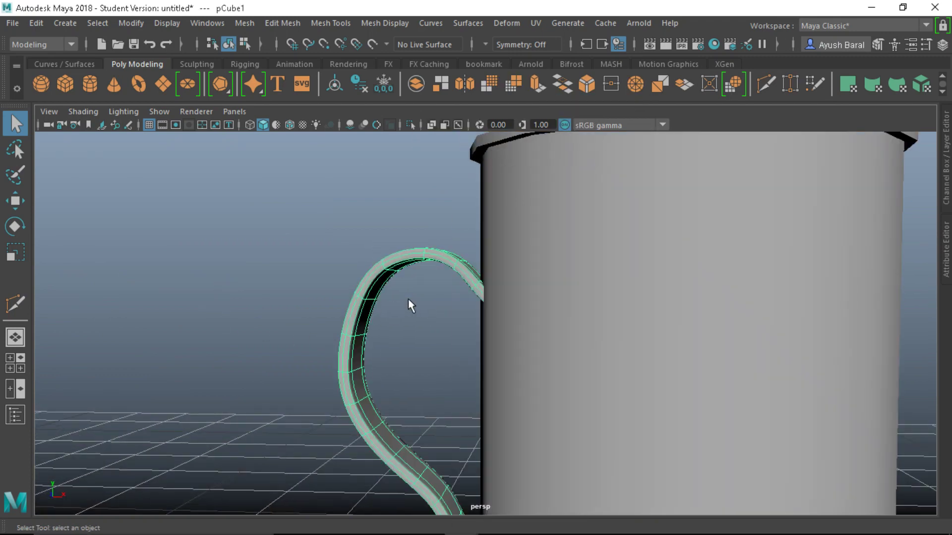
left_click_drag(409, 299, 523, 327, "alt")
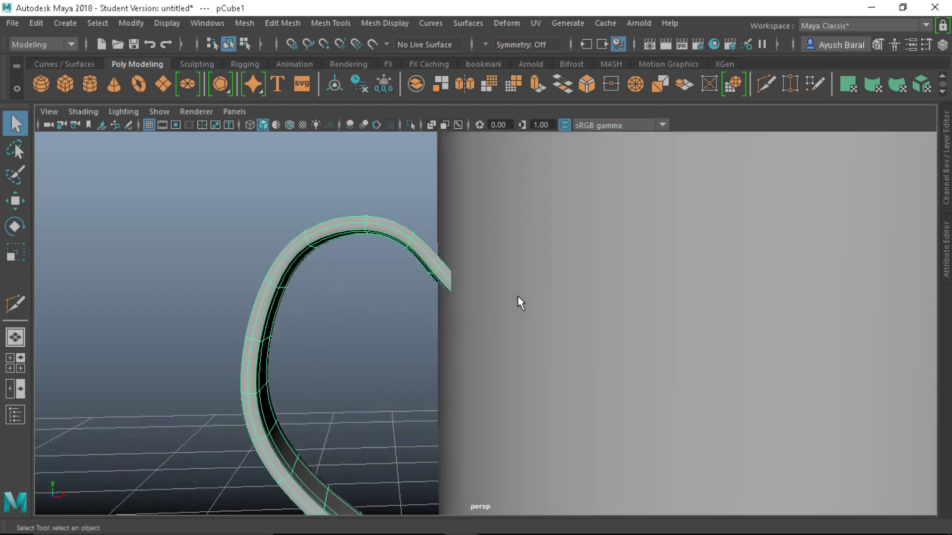
key("4")
scroll(517, 296, "up", 2)
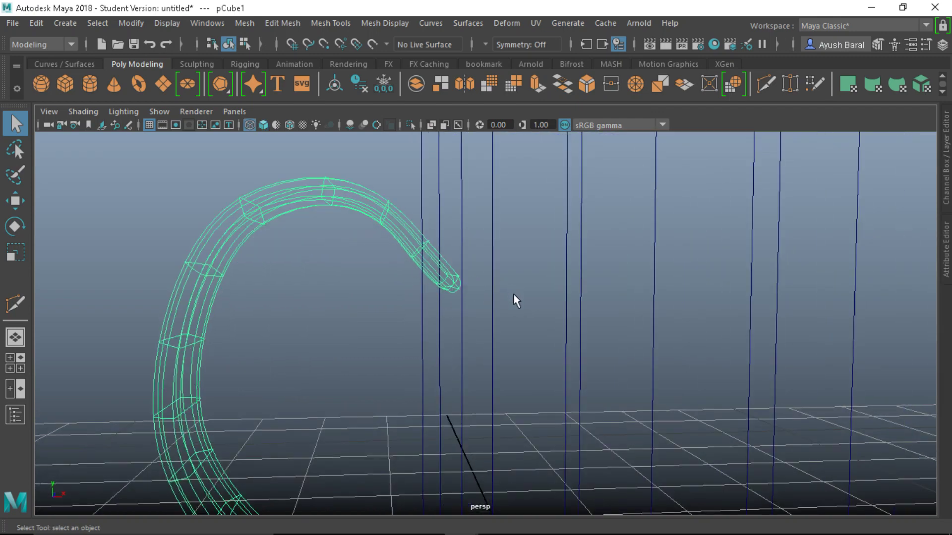
right_click_drag(457, 126, 472, 93)
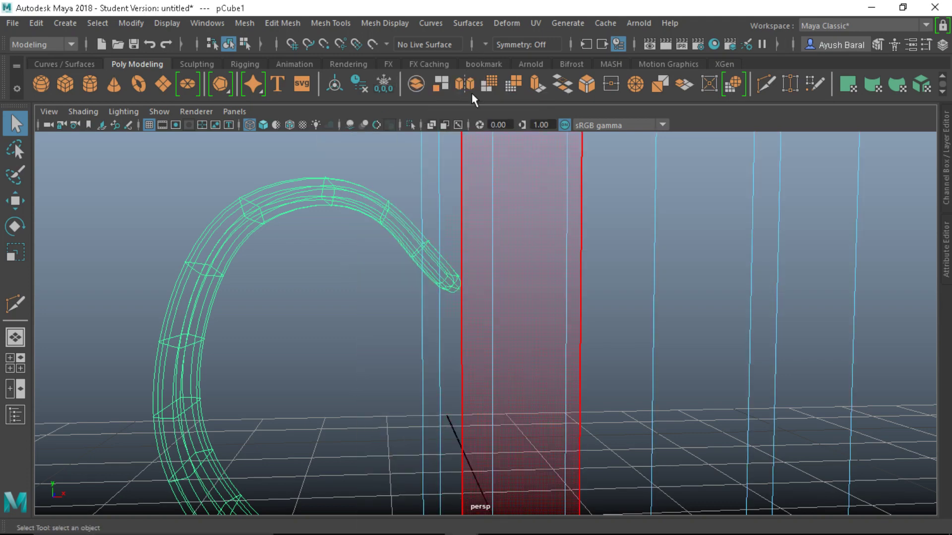
left_click(329, 255)
left_click(293, 219)
right_click_drag(300, 157, 301, 152)
left_click_drag(456, 295, 428, 304)
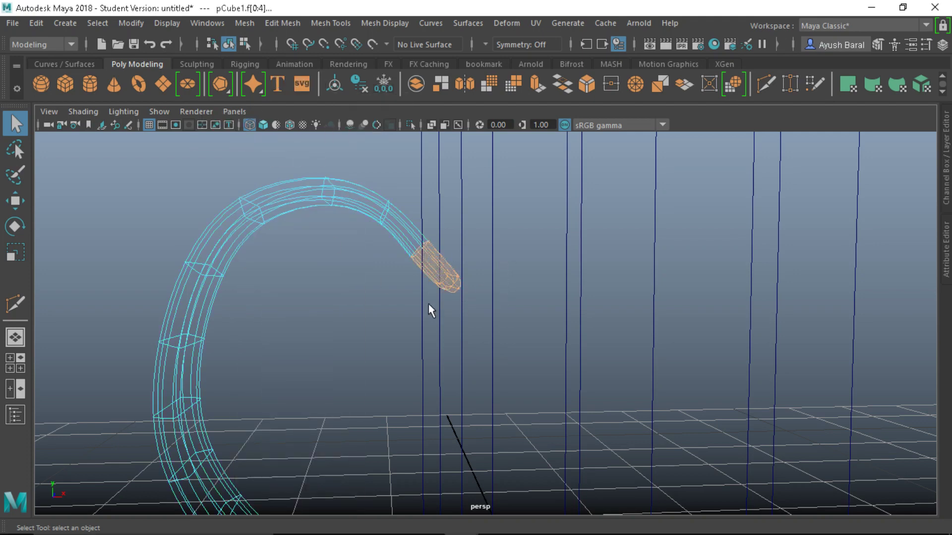
left_click_drag(449, 226, 377, 255, "ctrl")
left_click_drag(434, 253, 436, 248, "ctrl")
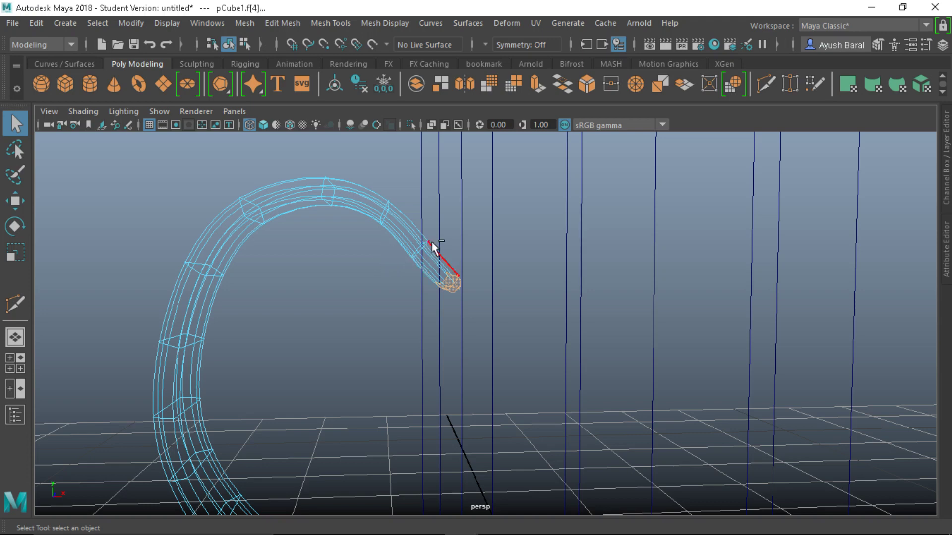
left_click(421, 258, "ctrl")
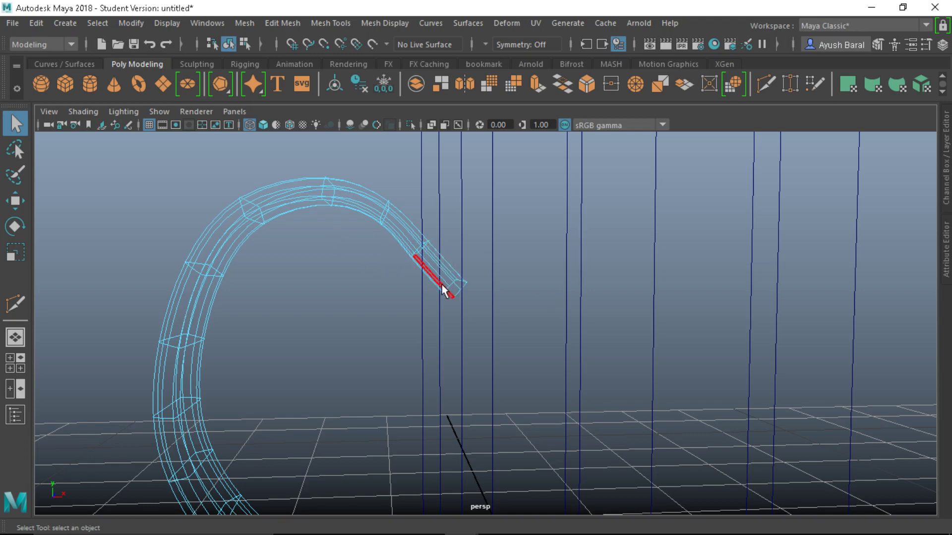
right_click_drag(437, 265, 501, 81)
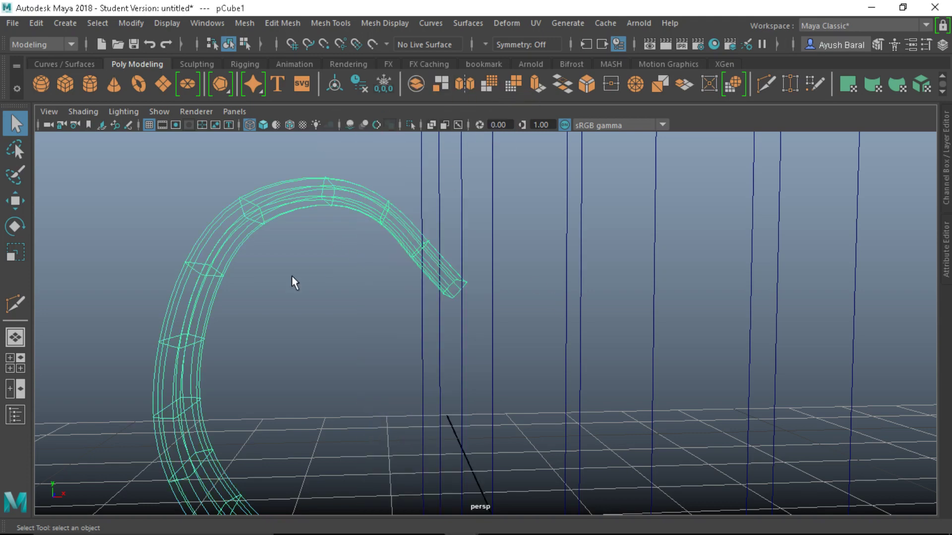
left_click(296, 299)
key("5")
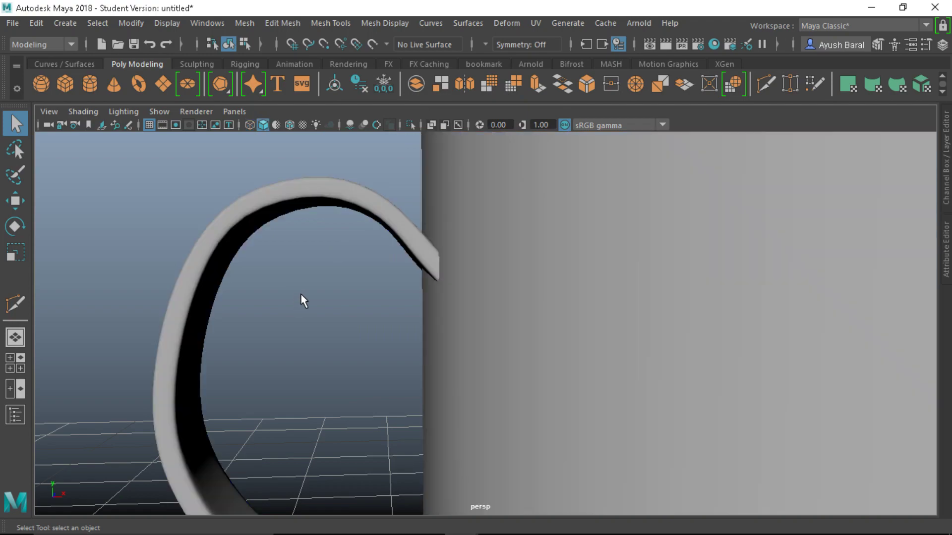
key("a")
left_click_drag(345, 337, 545, 469, "alt")
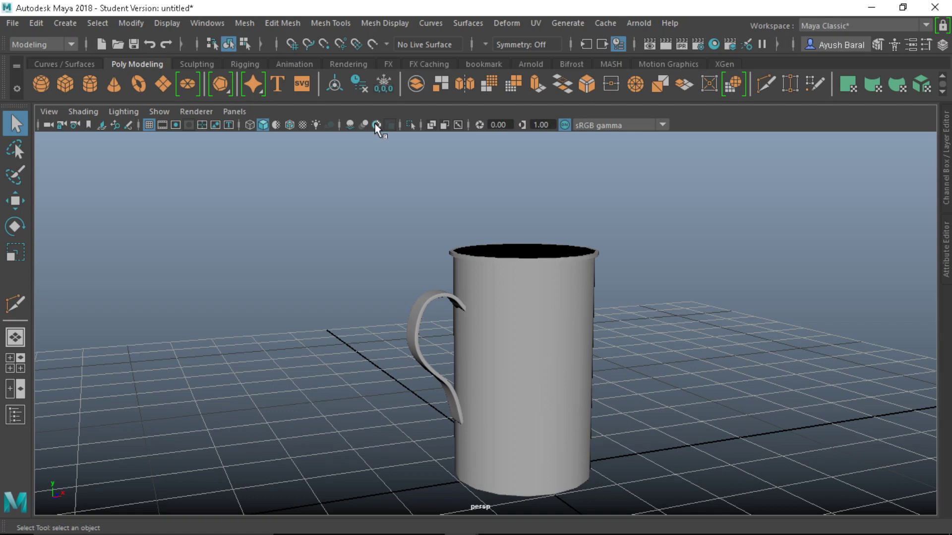
- Create a new polygon cylinder and move it up above the mug
left_click_drag(450, 240, 399, 263, "alt")
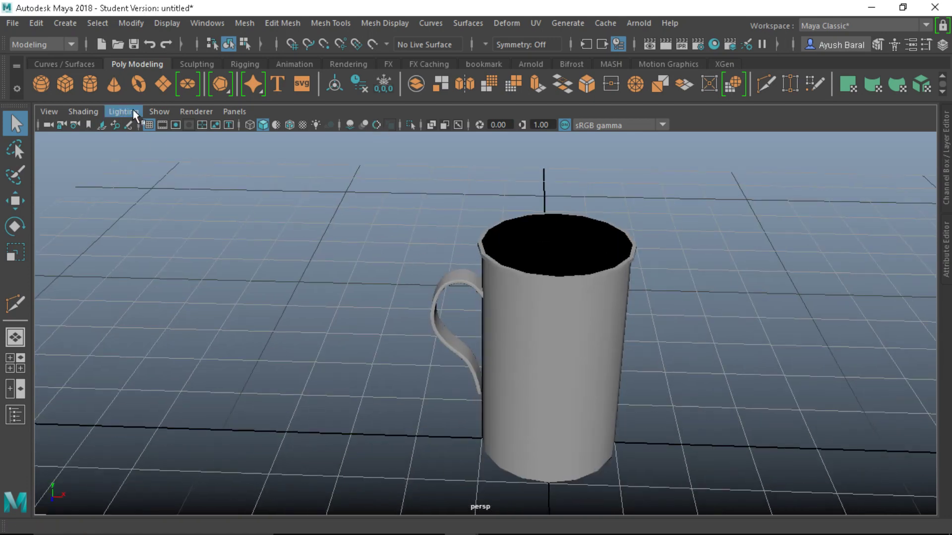
left_click(88, 85)
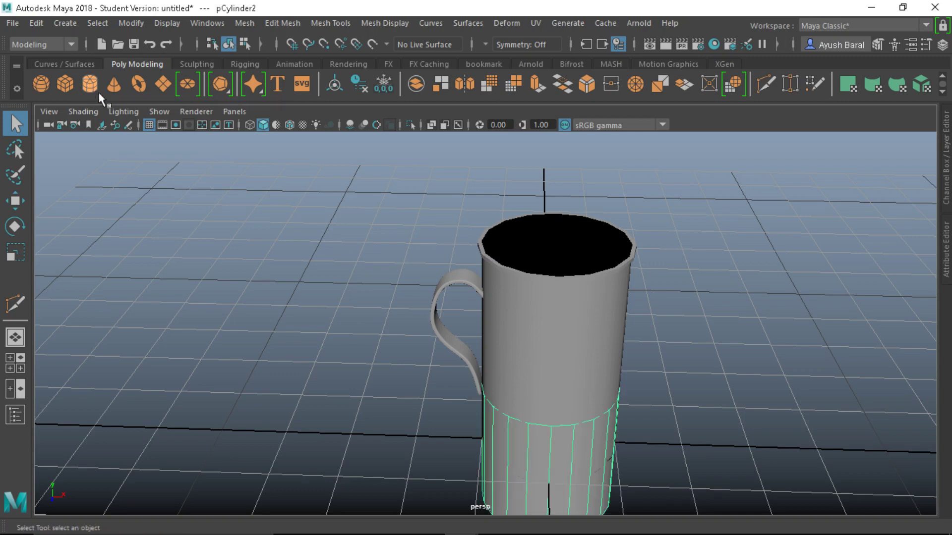
key("w")
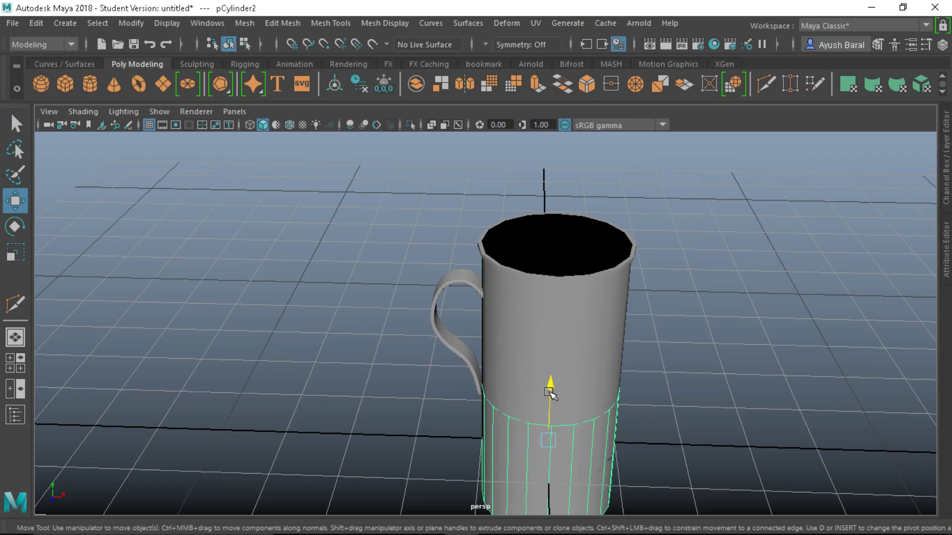
left_click_drag(549, 388, 550, 188)
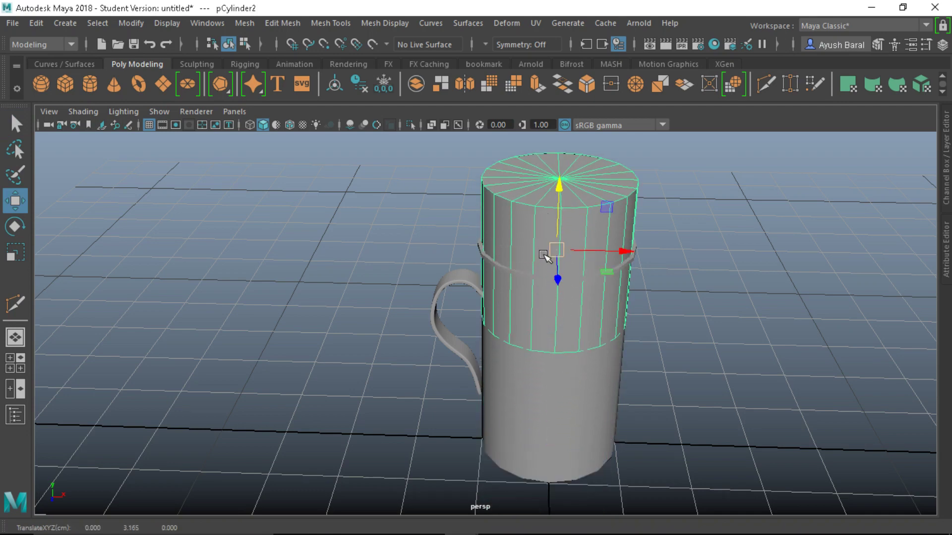
key("space")
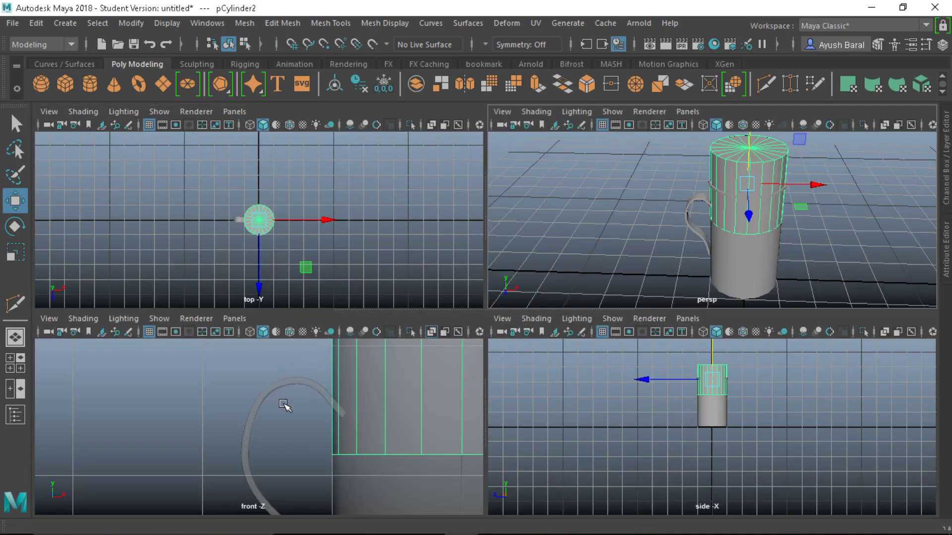
key("space")
- In the front view, position the cylinder slab just above the cup's rim
scroll(556, 351, "down", 1)
middle_click_drag(557, 350, 475, 334, "alt")
scroll(475, 333, "up", 3)
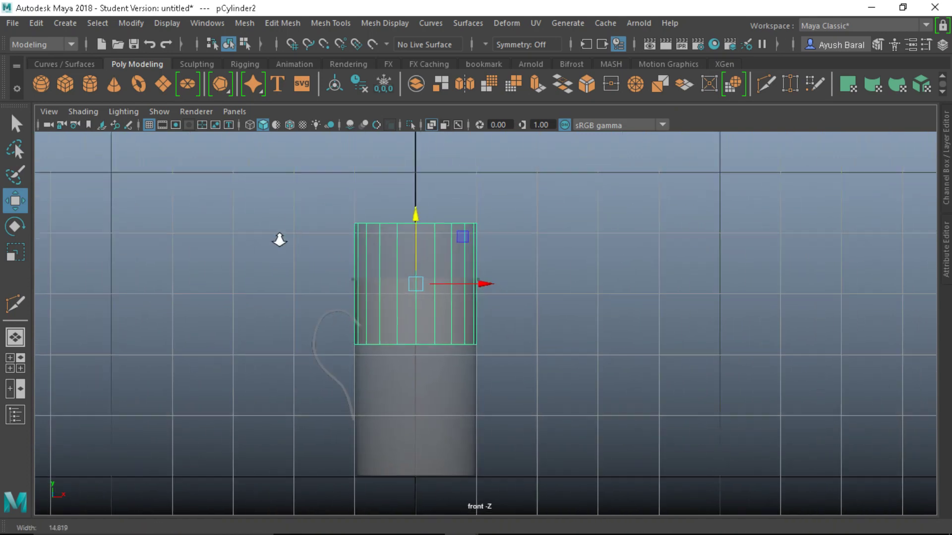
scroll(280, 240, "up", 2)
left_click_drag(385, 198, 386, 219)
key("r")
key("w")
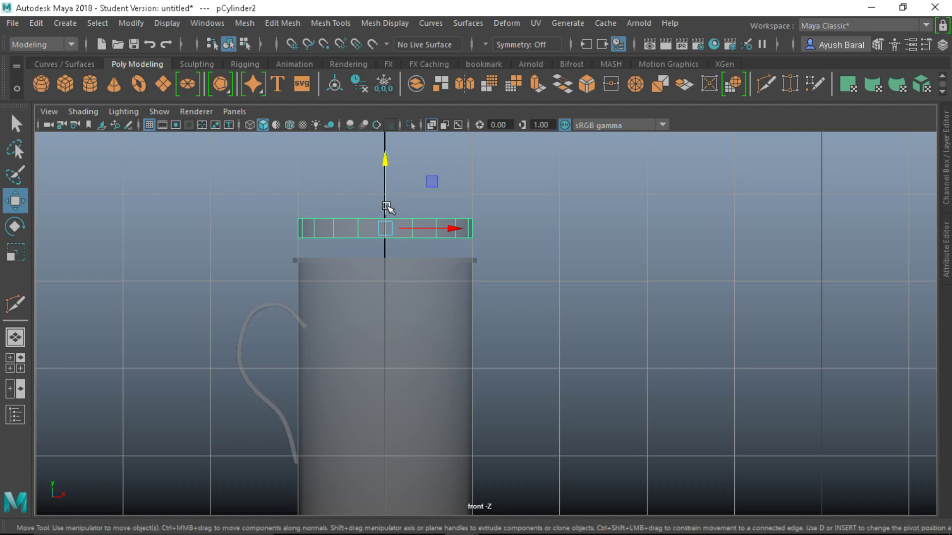
scroll(384, 207, "up", 2)
middle_click_drag(367, 206, 411, 313, "alt")
left_click_drag(382, 245, 382, 275)
- Thin the slab by lowering its top row of vertices, then return to Object Mode
right_click_drag(298, 308, 231, 119)
left_click_drag(151, 212, 555, 310)
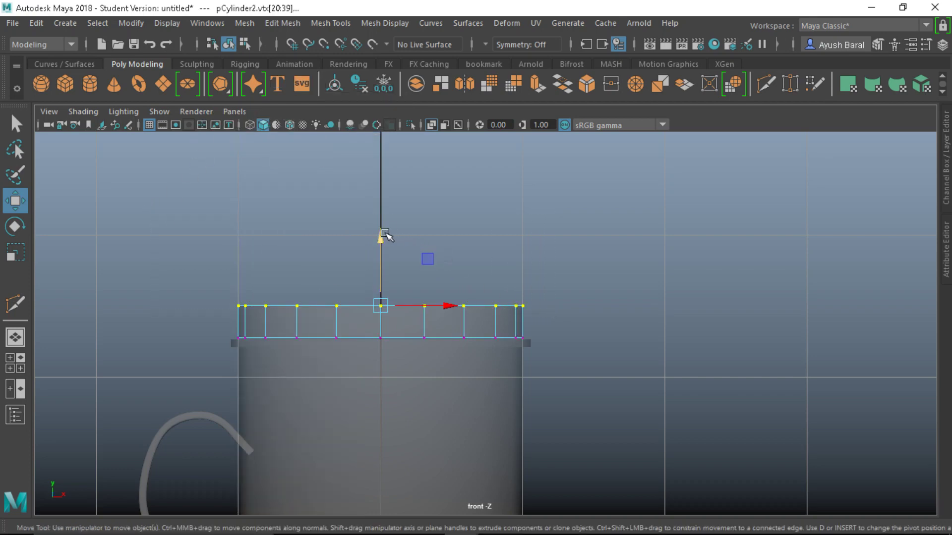
left_click_drag(385, 235, 382, 261)
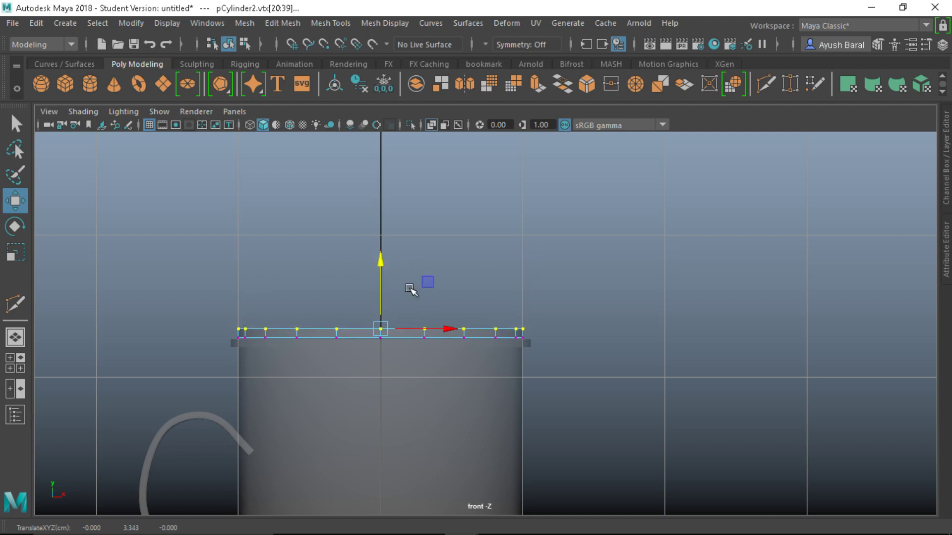
left_click_drag(385, 266, 382, 269)
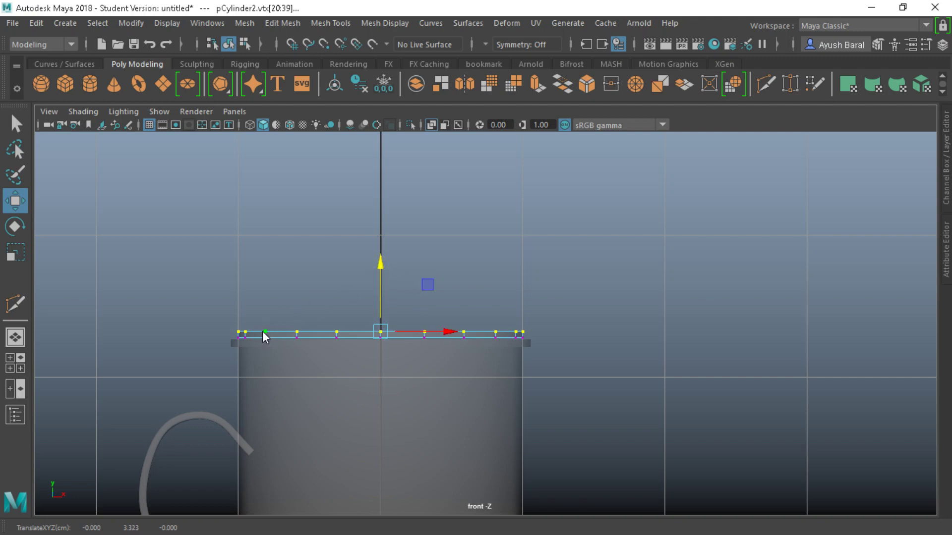
right_click_drag(263, 331, 316, 108)
scroll(311, 218, "up", 2)
left_click(264, 272)
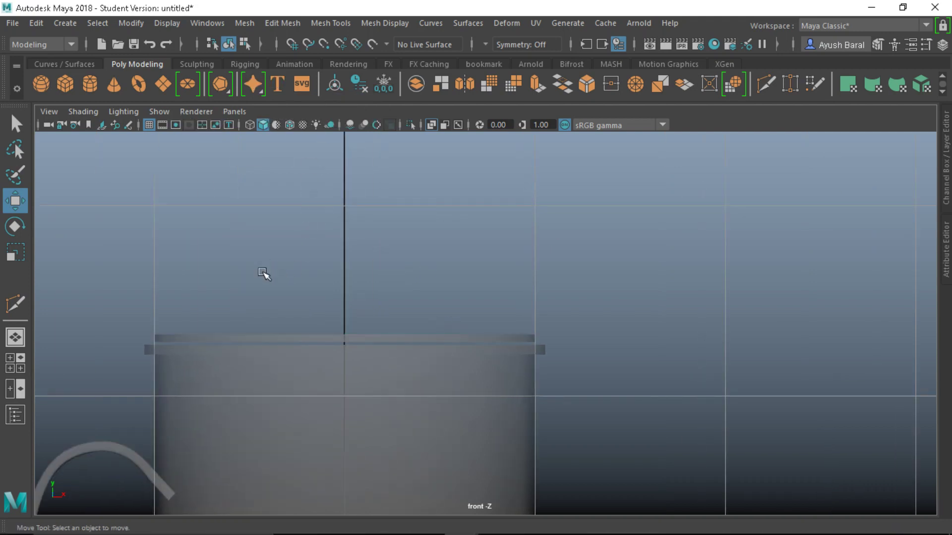
- Scale the lid evenly outward so it overhangs the cup's rim
left_click_drag(259, 291, 278, 340)
key("r")
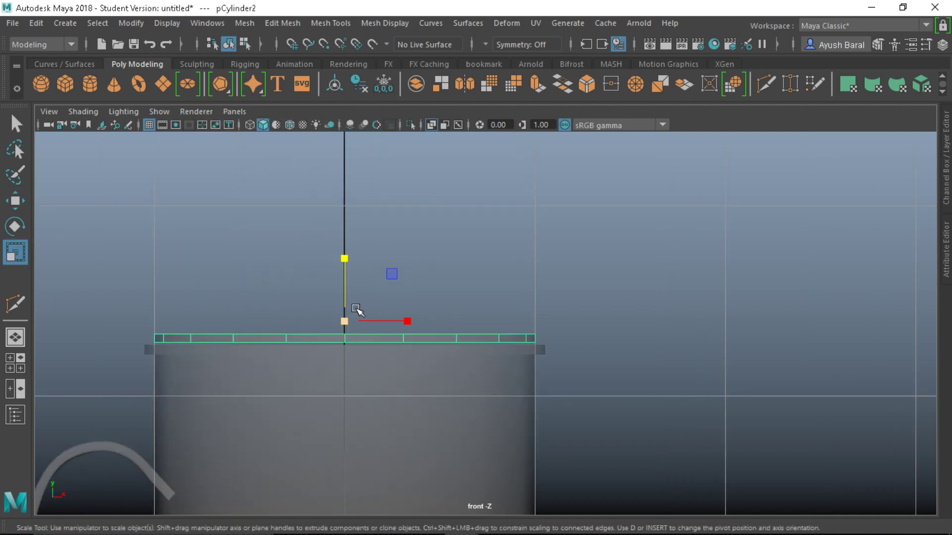
left_click_drag(343, 322, 366, 323)
key("space")
key("space")
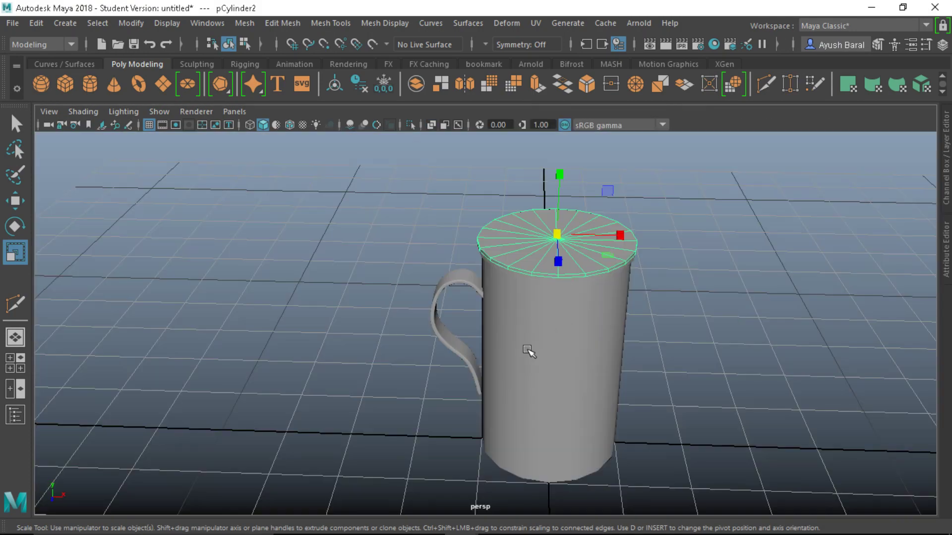
left_click(740, 312)
left_click_drag(741, 312, 513, 333, "alt")
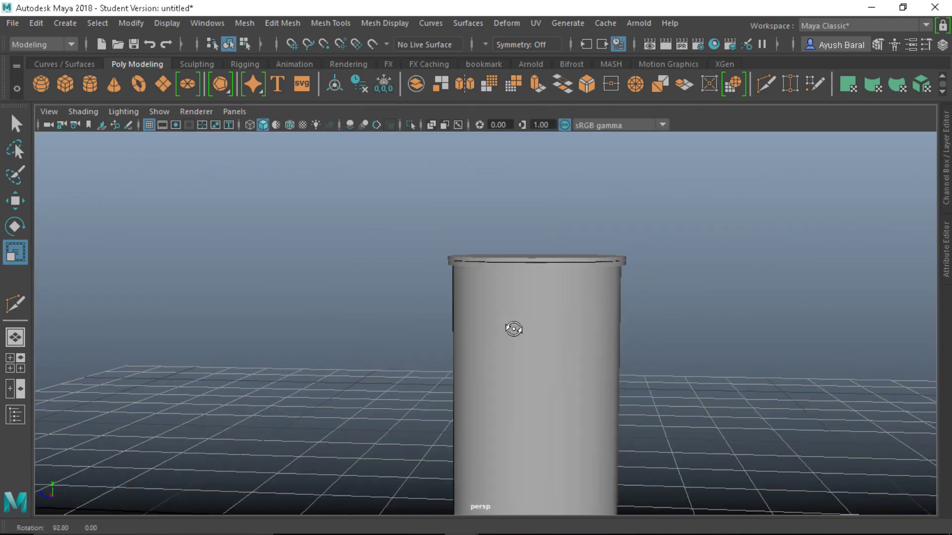
scroll(511, 290, "up", 5)
scroll(511, 290, "down", 3)
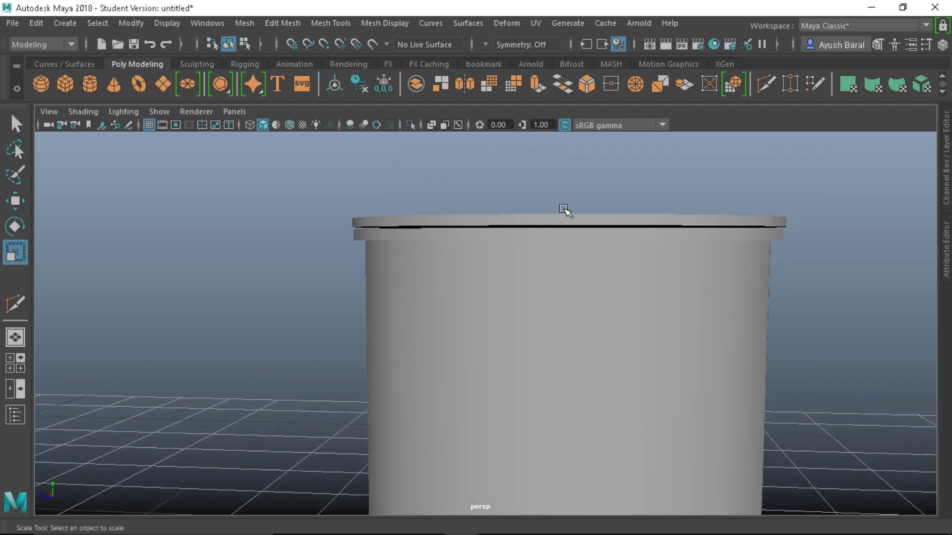
scroll(473, 228, "down", 3)
- Orbit around the mug in perspective to check pCylinder2 sitting on the rim
left_click_drag(472, 227, 466, 369, "alt")
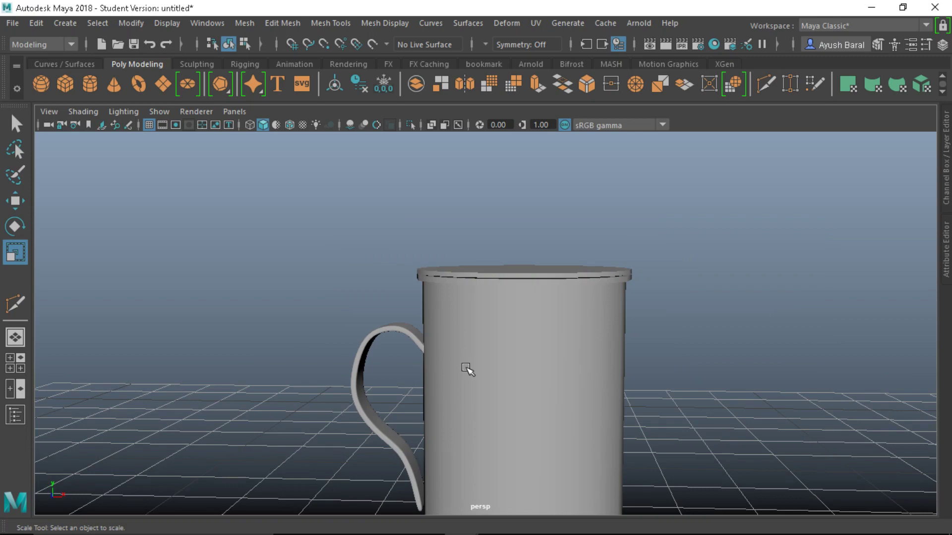
left_click_drag(515, 296, 512, 291, "alt")
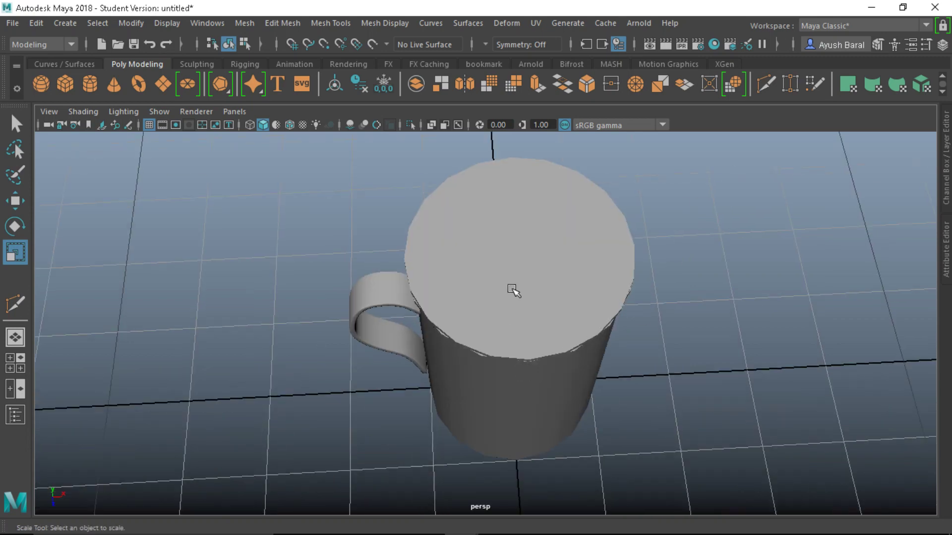
left_click(537, 326)
right_click_drag(493, 311, 485, 153)
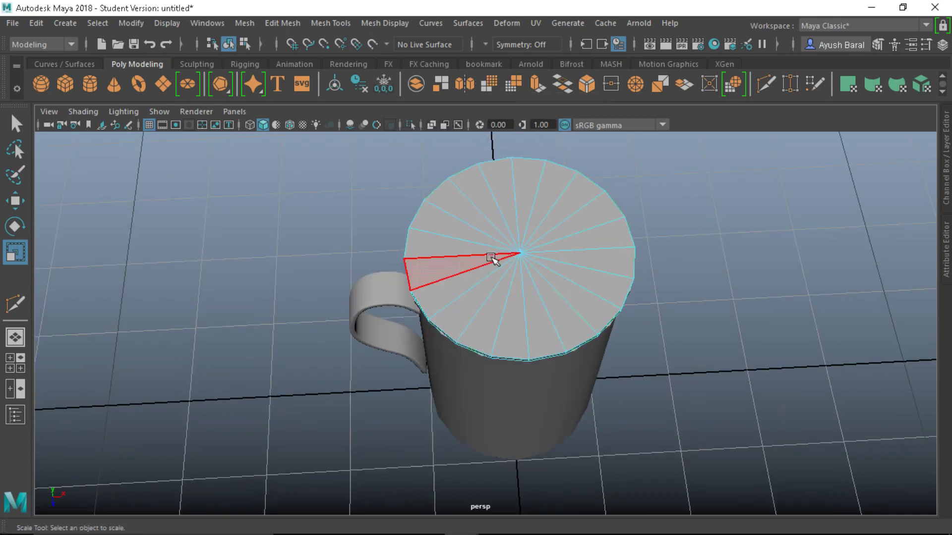
left_click_drag(485, 261, 501, 225, "alt")
right_click_drag(487, 272, 543, 99)
left_click_drag(520, 213, 538, 238, "alt")
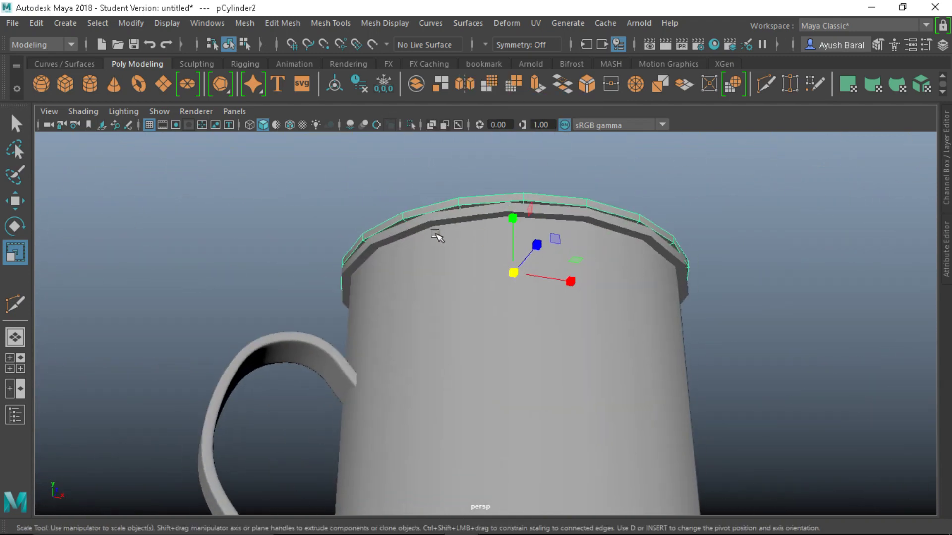
left_click_drag(480, 296, 388, 169, "alt")
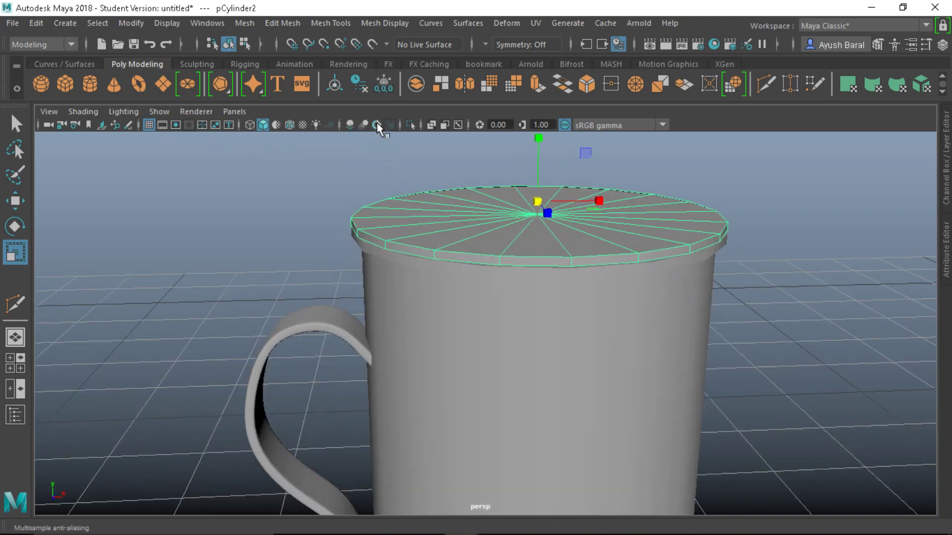
- Isolate the lid pCylinder2 and frame it alone in the perspective view
left_click(412, 125)
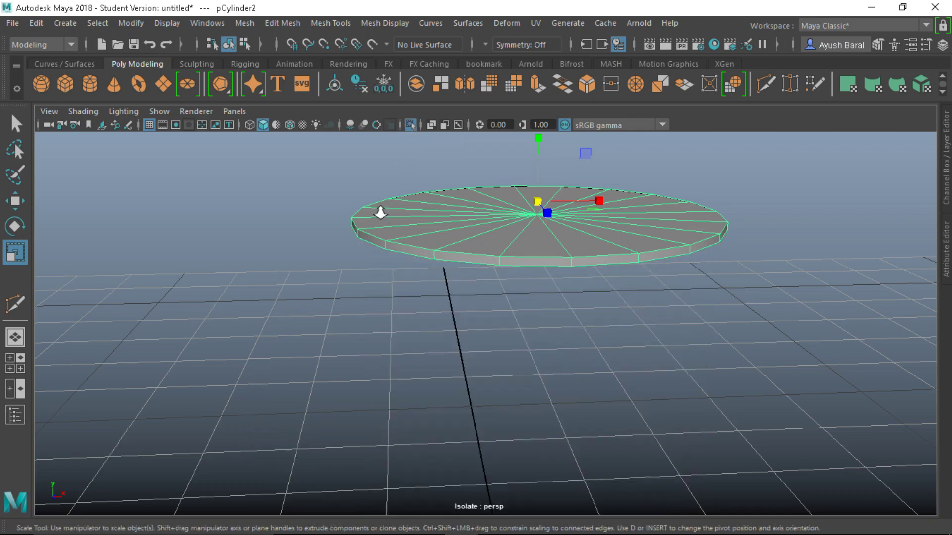
left_click_drag(381, 212, 369, 314, "alt")
key("f")
left_click(389, 313)
left_click(457, 294)
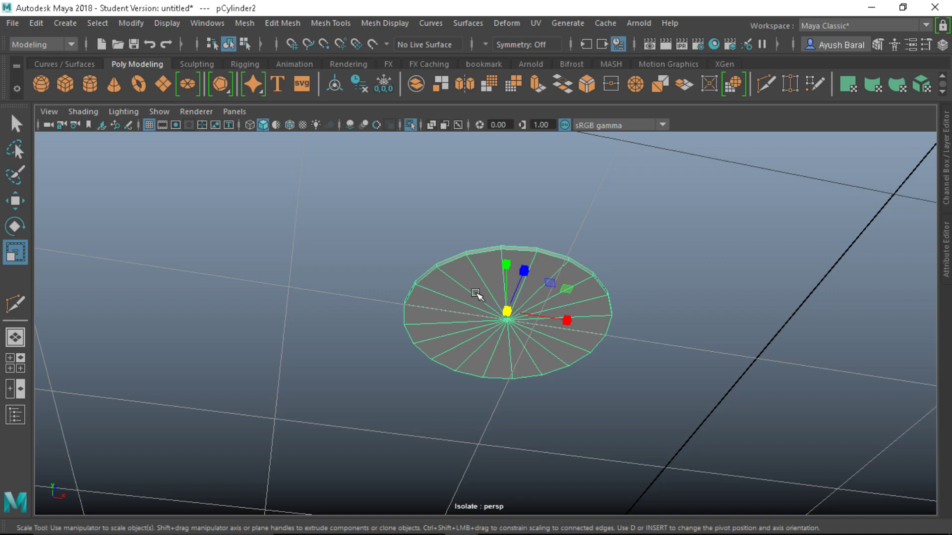
scroll(446, 288, "up", 2)
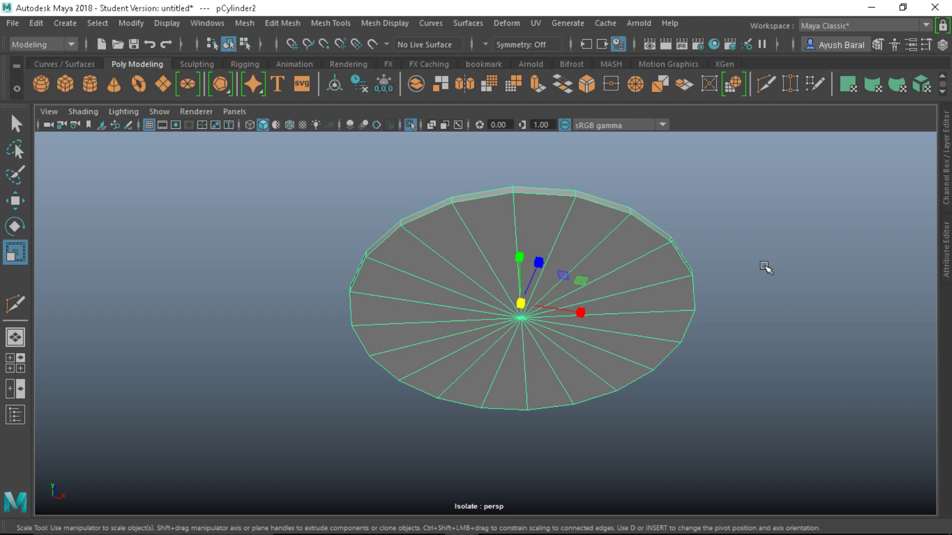
left_click(766, 267)
left_click(637, 247)
left_click_drag(466, 285, 497, 256)
left_click(498, 287)
- Delete half of the lid's faces from the top view and turn off smooth preview
key("q")
right_click_drag(498, 256, 501, 153)
left_click_drag(515, 260, 495, 254, "alt")
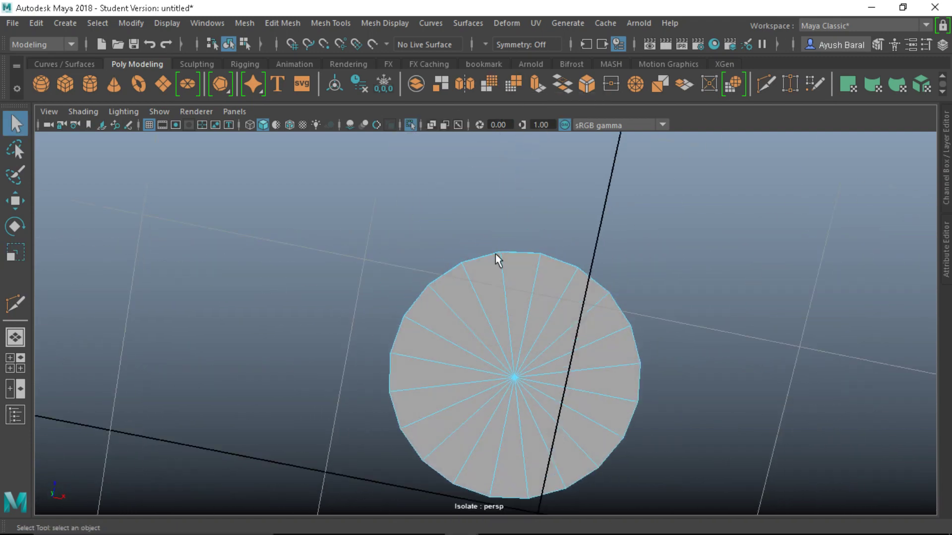
mouse_move(471, 340)
left_mouse_down("alt")
mouse_move(598, 401)
mouse_move(451, 378)
mouse_move(462, 362)
mouse_move(504, 372)
mouse_move(453, 492)
mouse_move(457, 311)
mouse_move(484, 323)
mouse_move(497, 312)
left_mouse_up("alt")
key("Delete")
key("1")
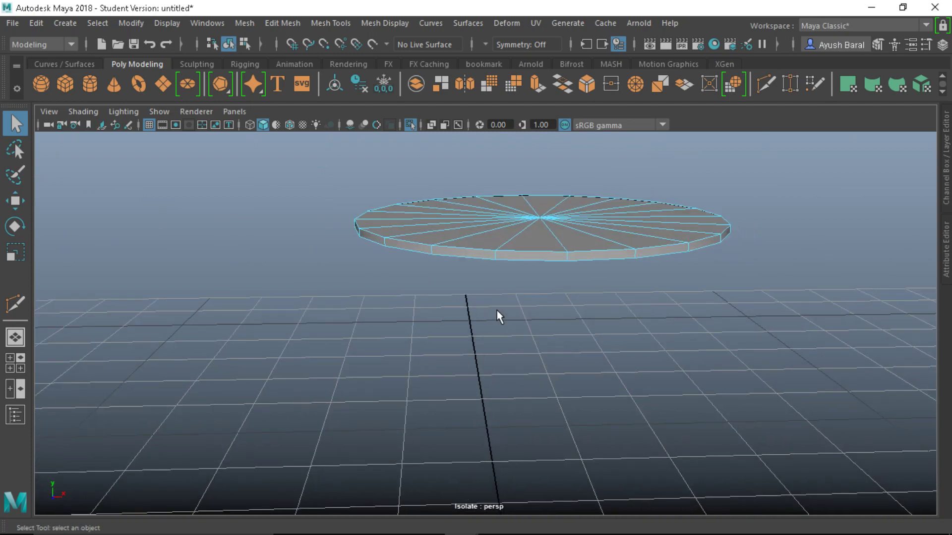
key("space")
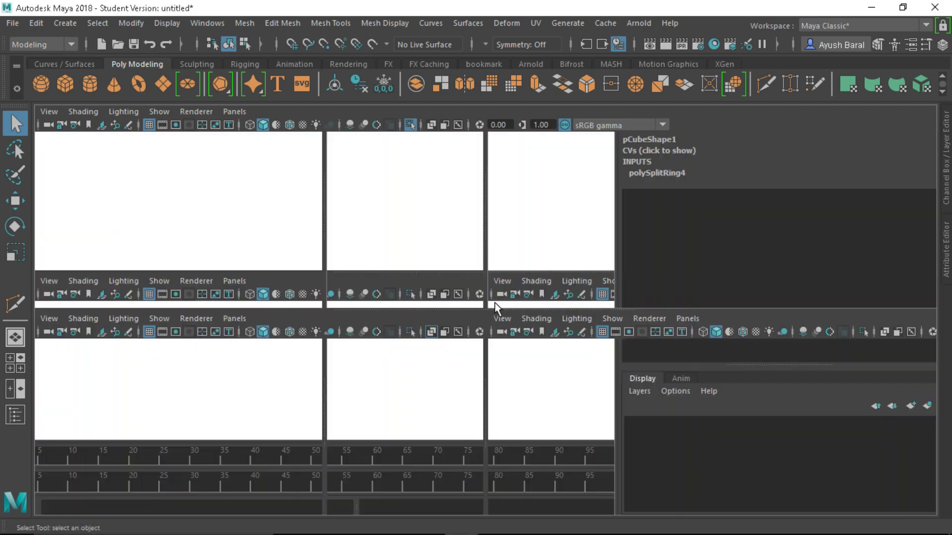
key("space")
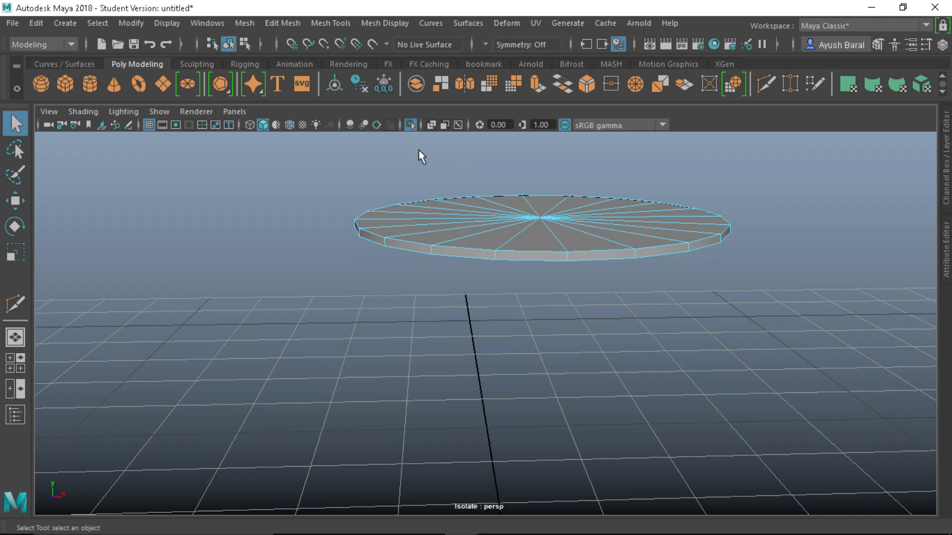
- Unisolate the cup and extrude the lid's top faces inward with Offset 0.2, divisions reduced
left_click(408, 124)
left_click_drag(391, 337, 548, 244, "alt")
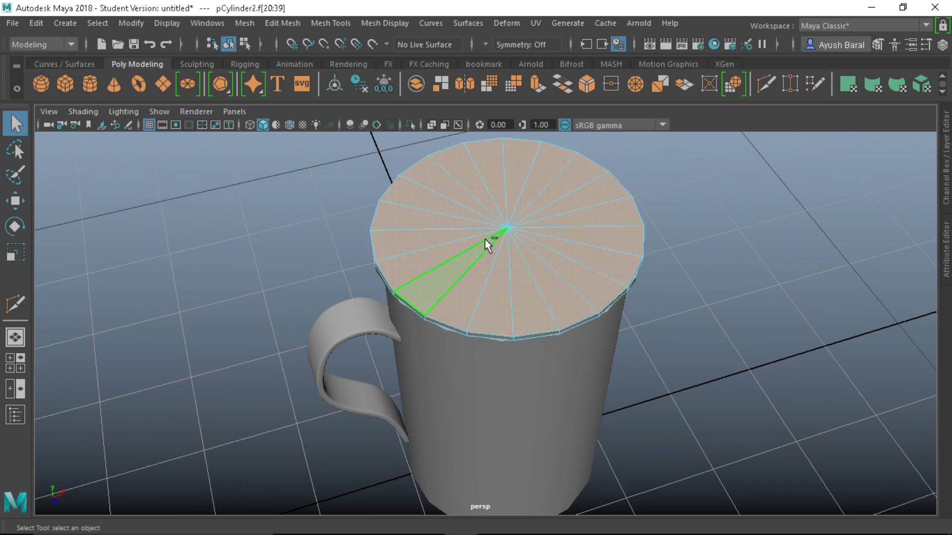
key("ctrl+e")
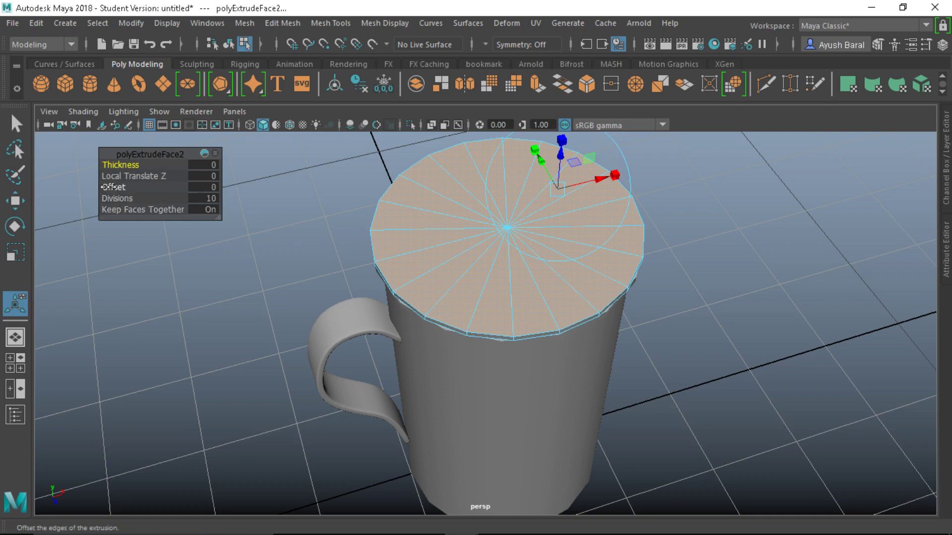
left_click_drag(114, 188, 36, 199)
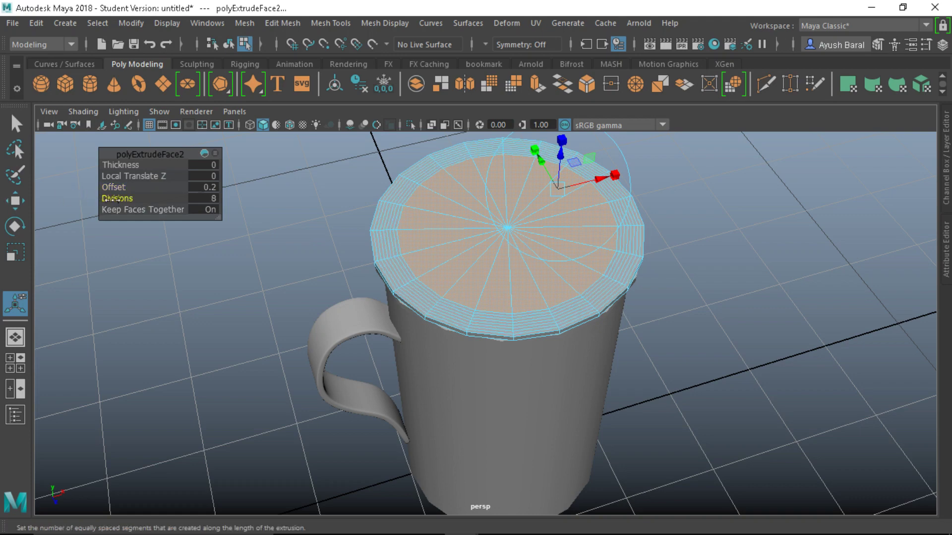
left_click_drag(129, 198, 62, 202)
left_click_drag(124, 200, 69, 204)
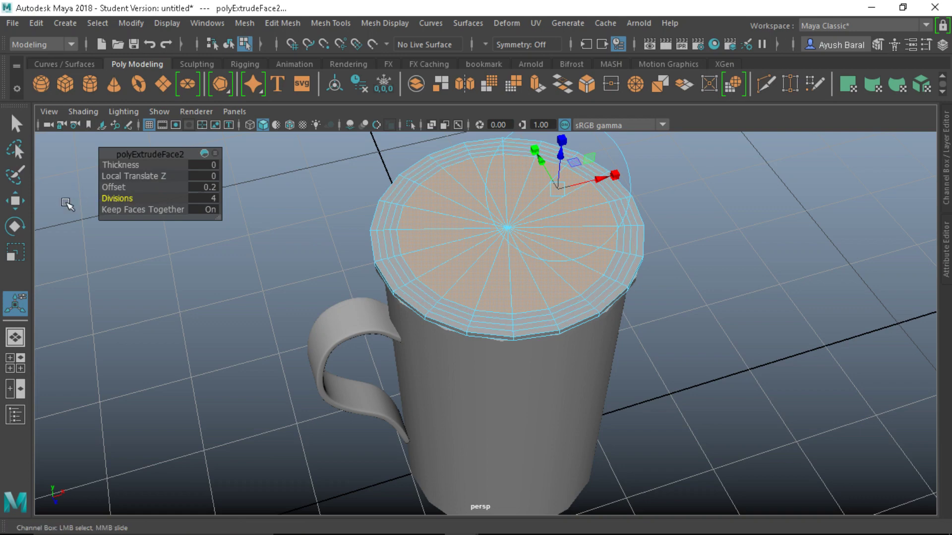
left_click_drag(130, 201, 92, 196)
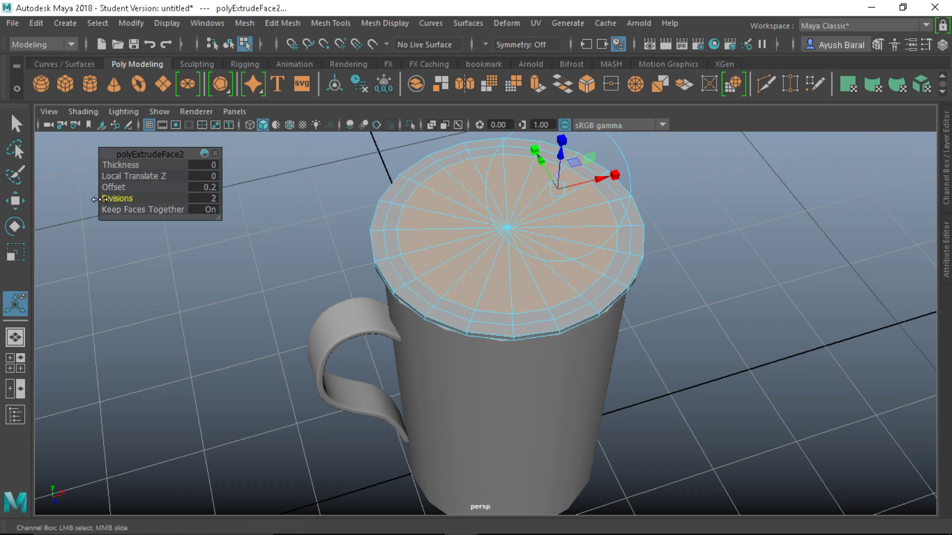
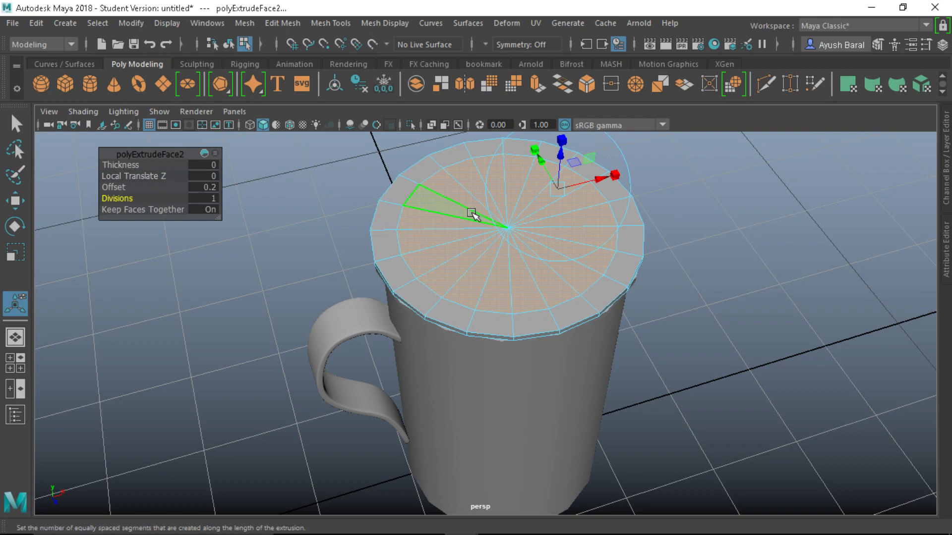
- Extrude the lid's top face as an inward inset, reducing extrude divisions to 1
key("ctrl+e")
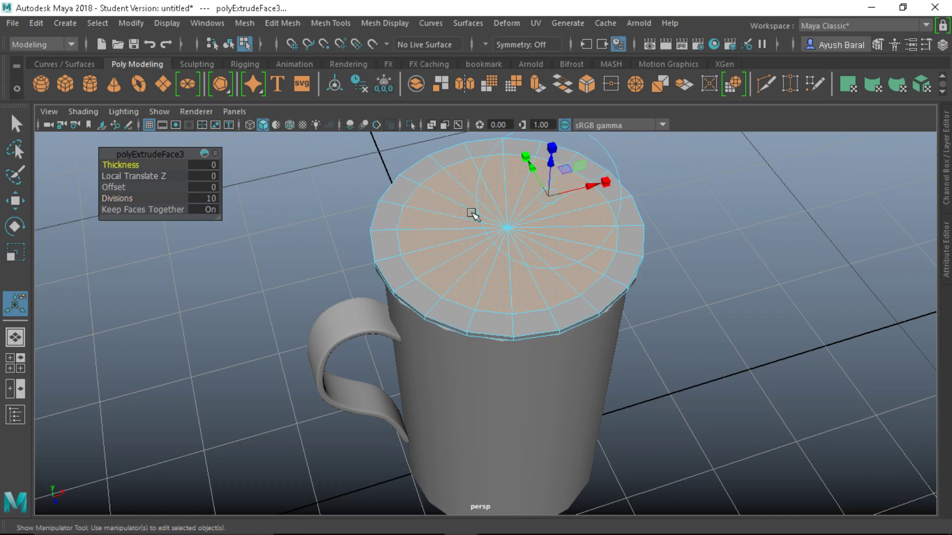
left_click(607, 183)
left_click_drag(548, 196, 518, 198)
left_click(124, 208)
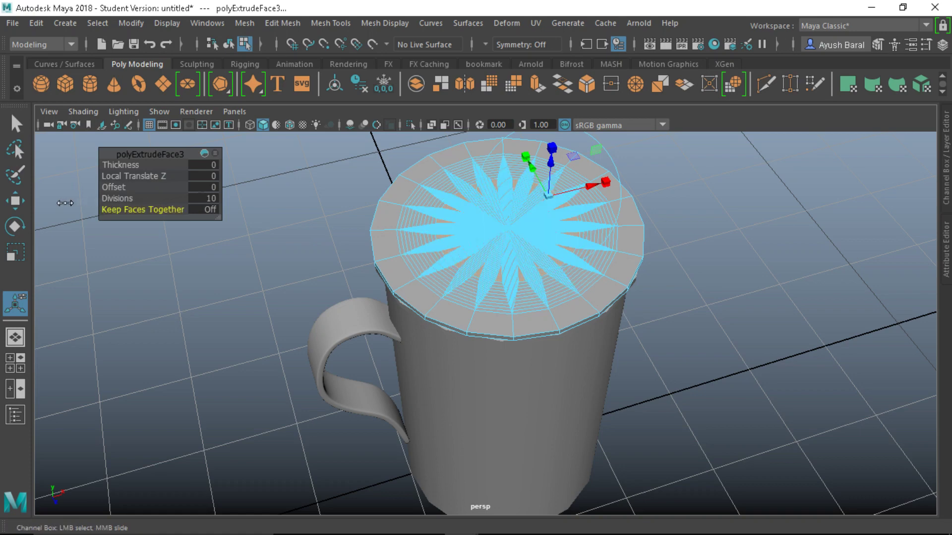
left_click(126, 209)
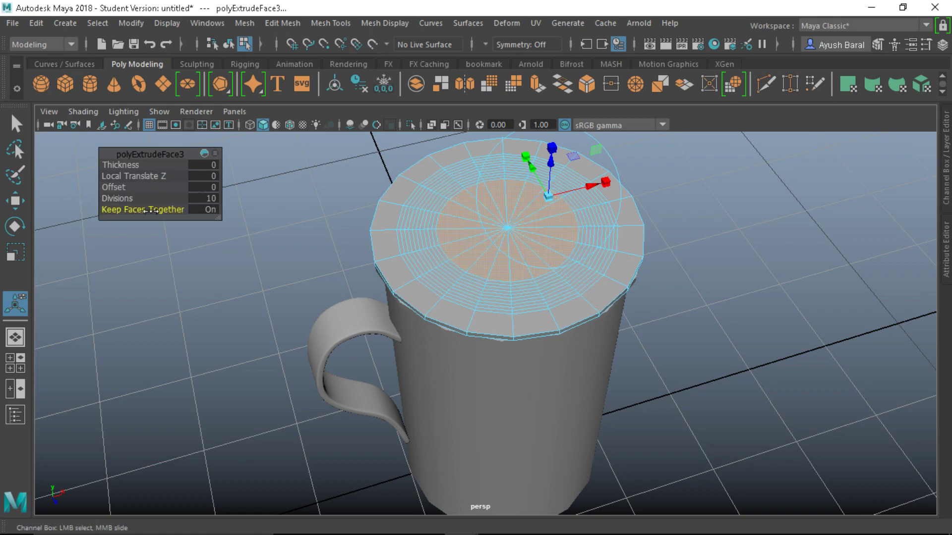
left_click(117, 198)
left_click_drag(117, 198, 119, 198)
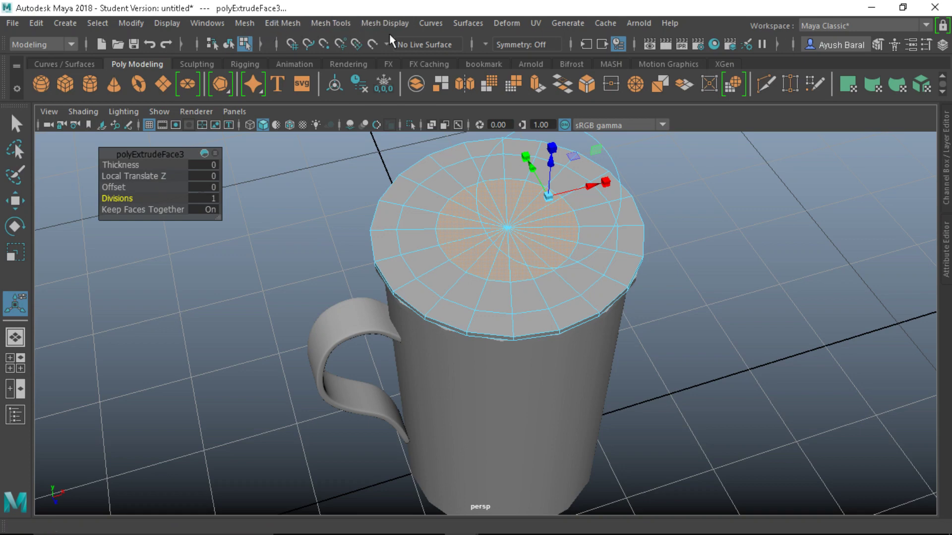
- Save the Extrude Face Options so future extrusions keep 1 division
double_click(533, 79)
left_click_drag(557, 66, 315, 77)
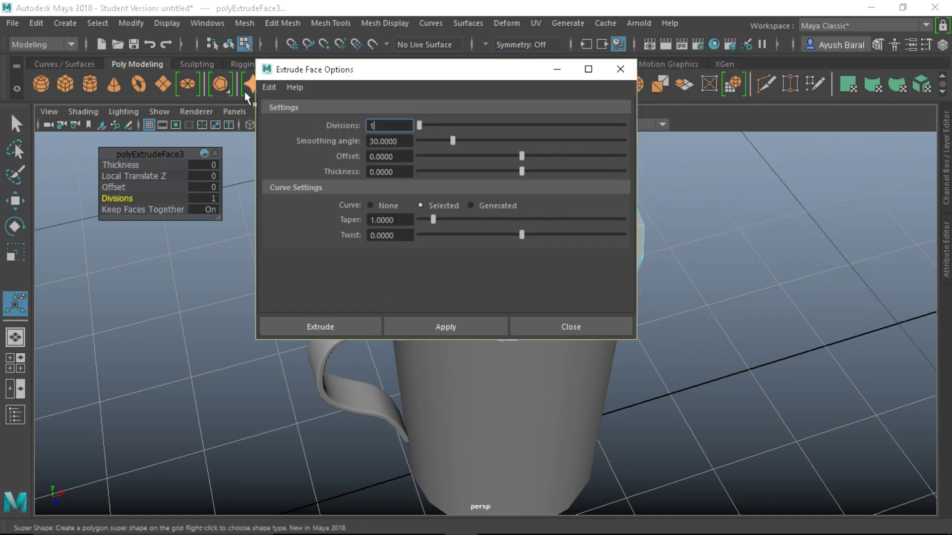
left_click(273, 89)
left_click(289, 102)
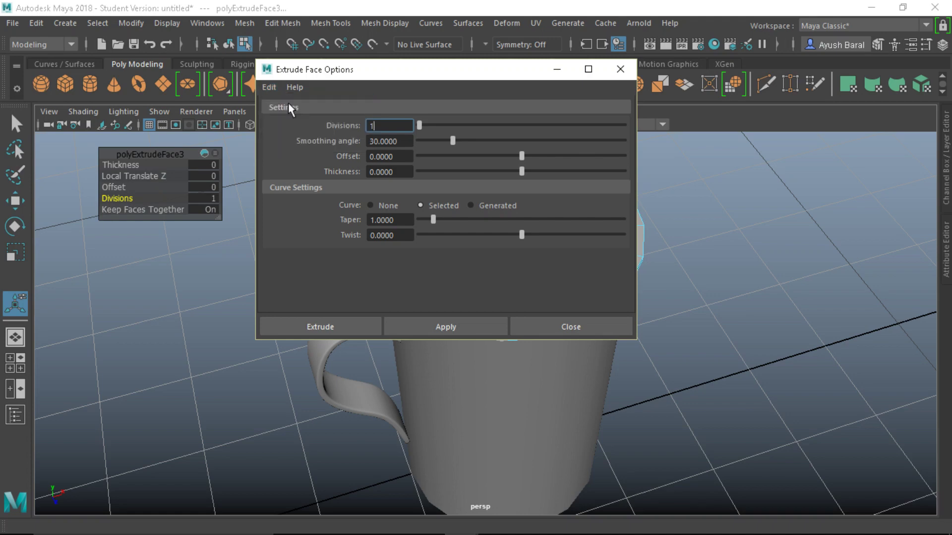
left_click(619, 70)
- Uniformly shrink the extruded face inward into a single inner circular ring
scroll(541, 184, "up", 2)
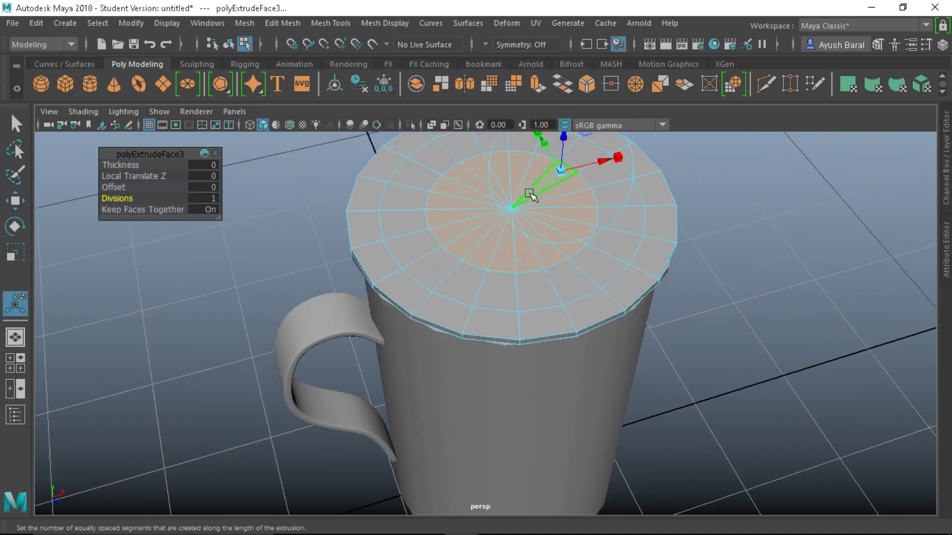
scroll(526, 206, "down", 2)
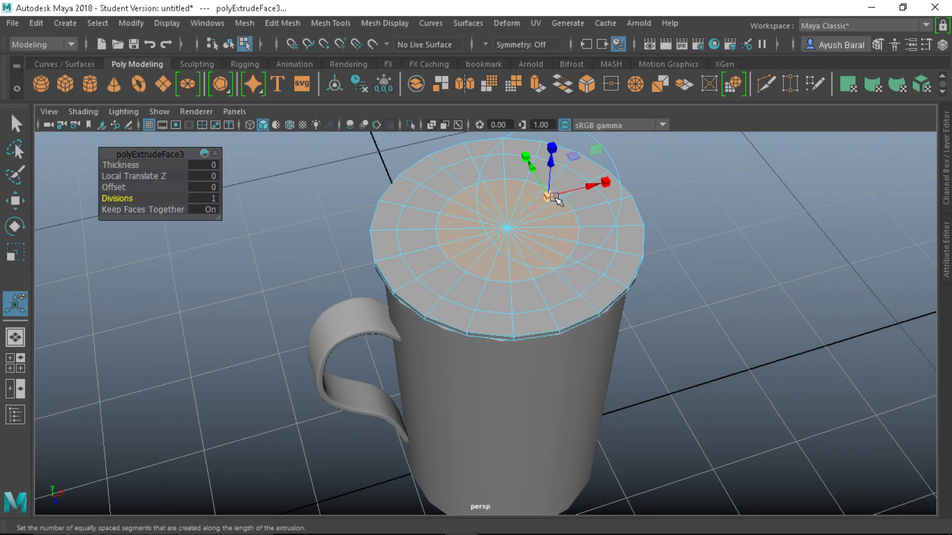
left_click(548, 196)
mouse_move(548, 196)
left_mouse_down()
mouse_move(504, 197)
mouse_move(553, 198)
left_mouse_up()
key("q")
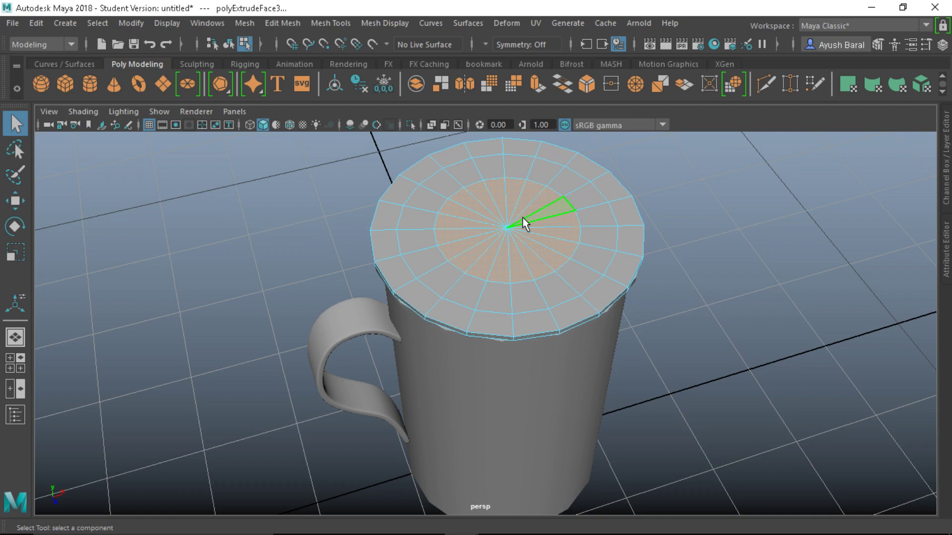
- Extrude the centre face smaller, then extrude it upward and taper its top into a knob
key("ctrl+e")
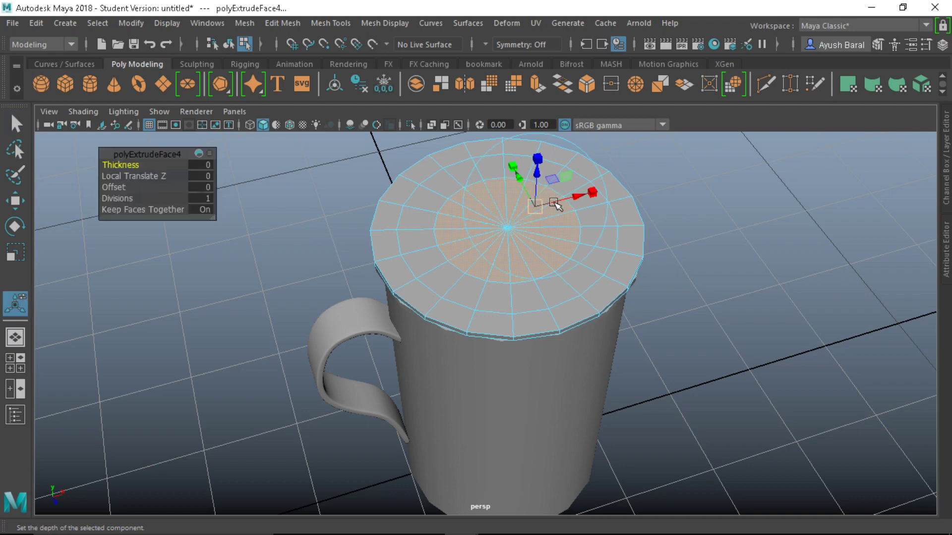
left_click(591, 197)
left_click_drag(536, 205, 678, 262)
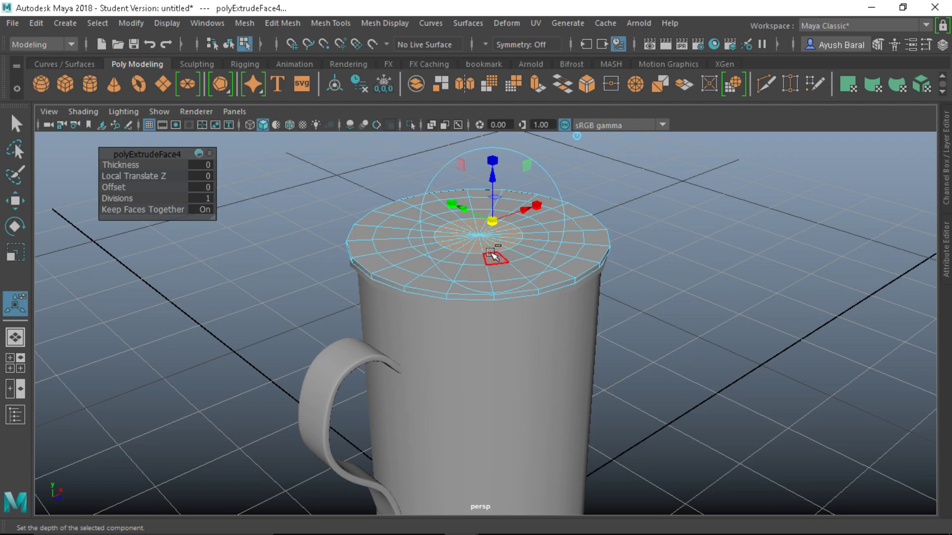
key("ctrl+e")
left_click_drag(486, 184, 485, 161)
key("r")
left_click_drag(479, 203, 451, 263)
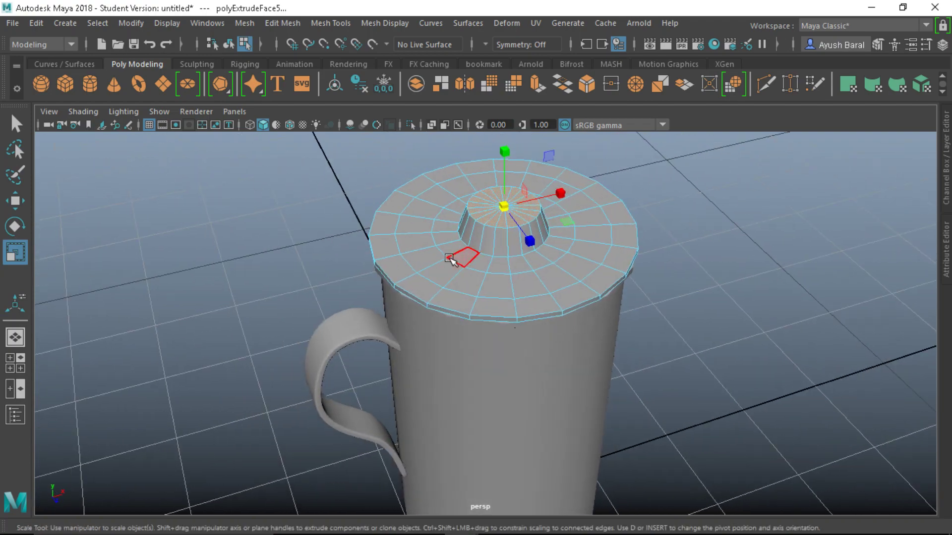
- Switch to face selection and pick a face on the lid top
right_click_drag(412, 256, 403, 88)
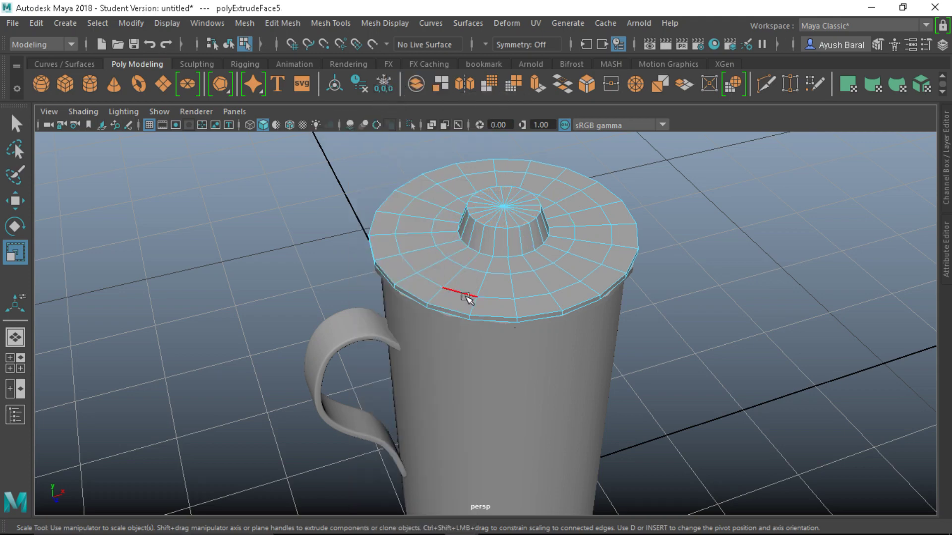
right_click_drag(469, 290, 456, 162)
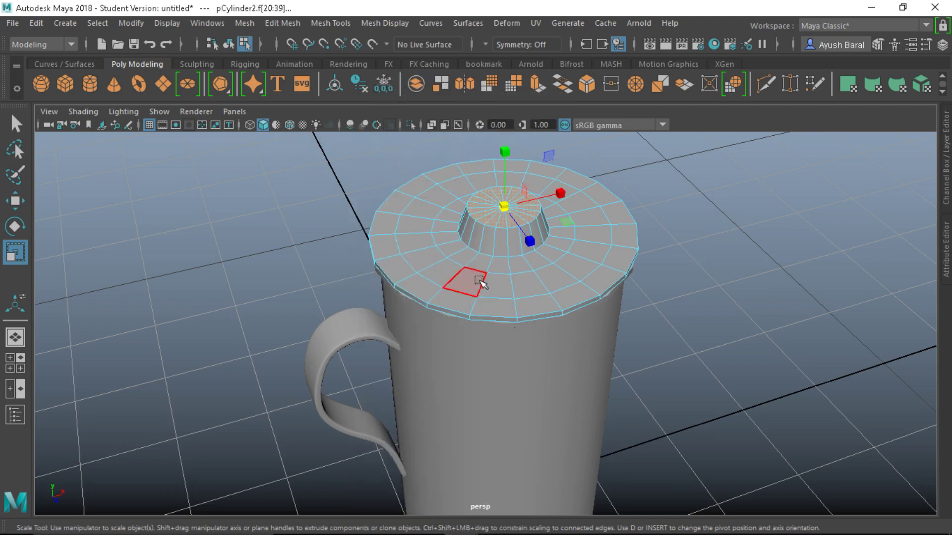
left_click(473, 287)
- Select the outer ring of lid faces and lift it upward
key("q")
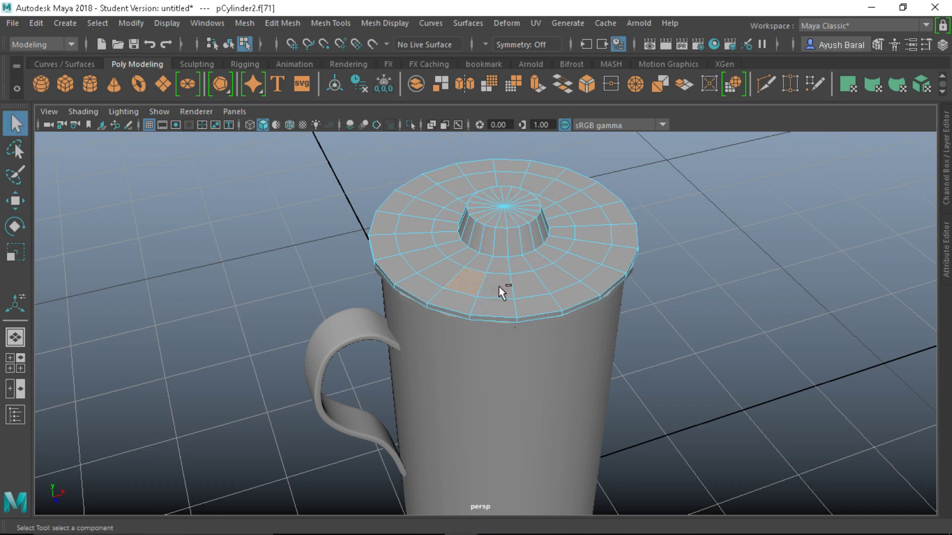
double_click(498, 286, "shift")
key("w")
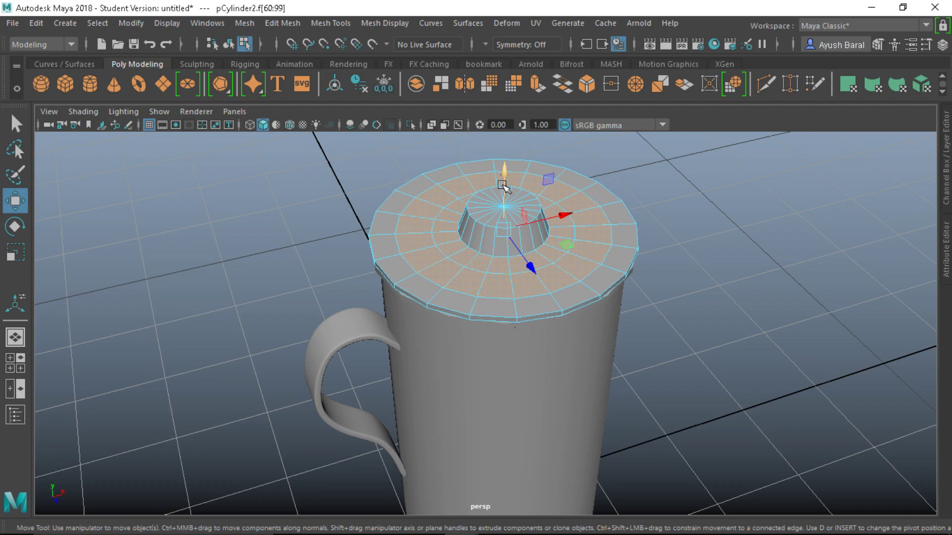
left_click_drag(504, 187, 503, 173)
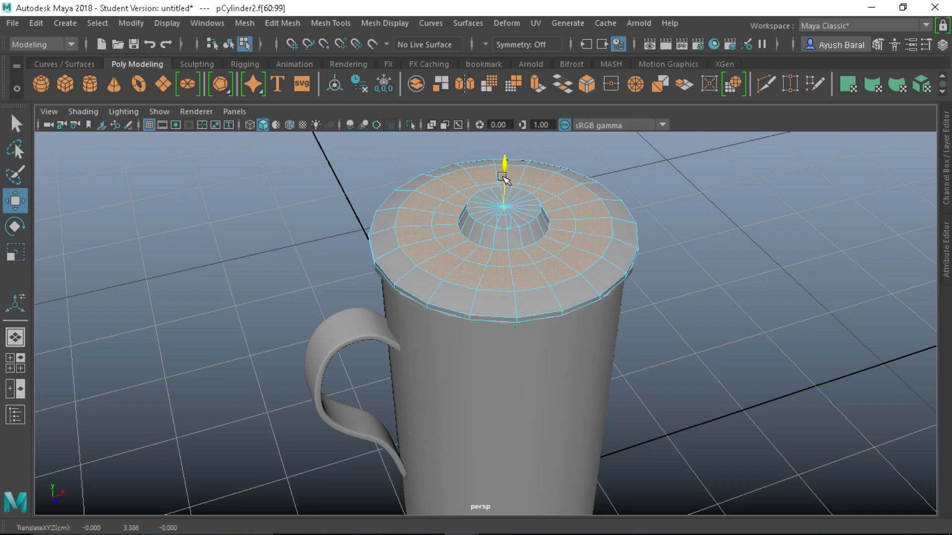
mouse_move(516, 228)
left_mouse_down("alt")
mouse_move(526, 208)
mouse_move(525, 239)
mouse_move(516, 240)
left_mouse_up("alt")
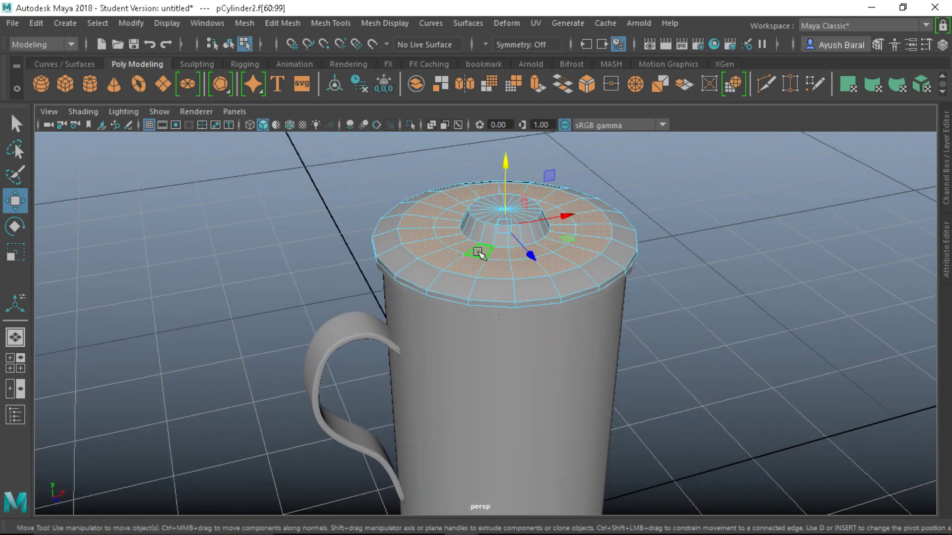
- Select the inner ring of lid faces and raise it slightly
left_click(468, 249)
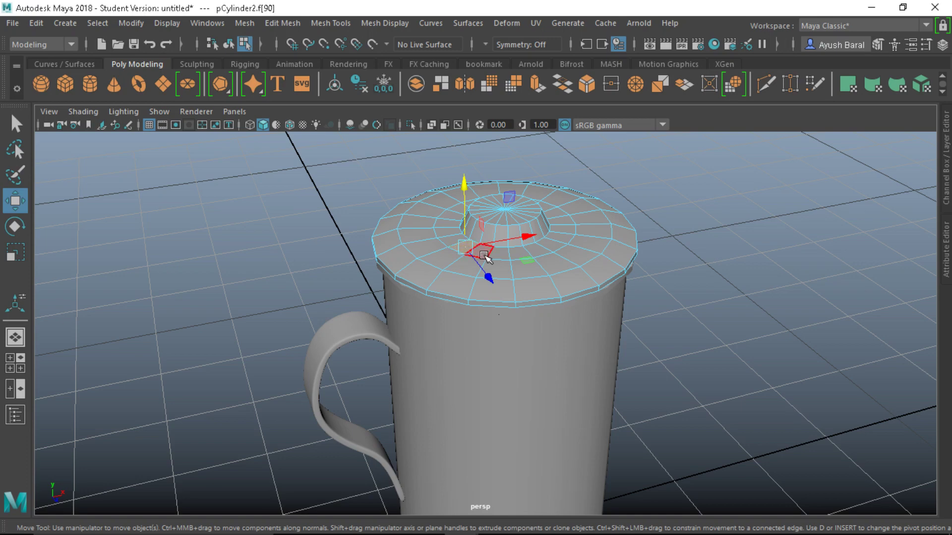
double_click(484, 255)
left_click(503, 174)
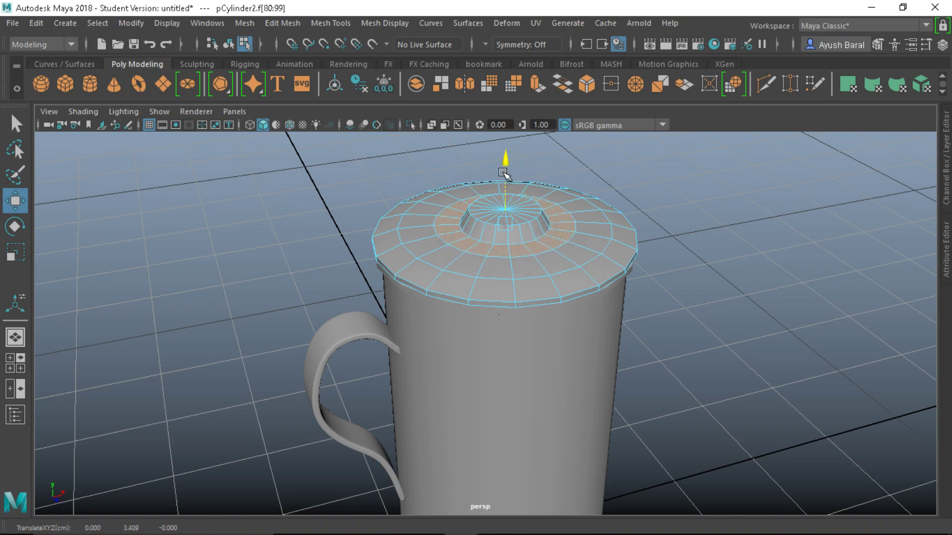
left_click_drag(503, 174, 503, 173)
scroll(483, 218, "up", 3)
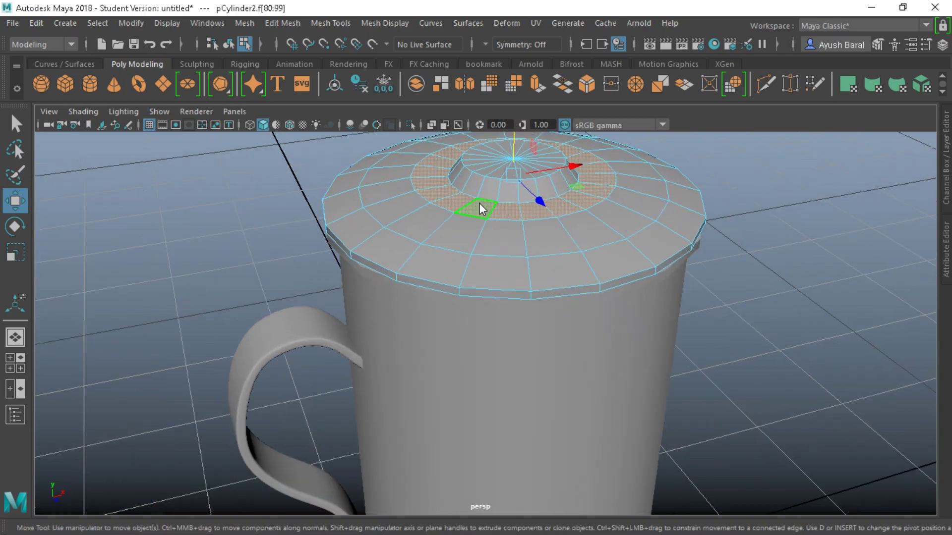
- Switch to vertex mode and select a vertex on the inner lid ring for moving
right_click_drag(481, 208, 414, 121)
right_click(479, 198)
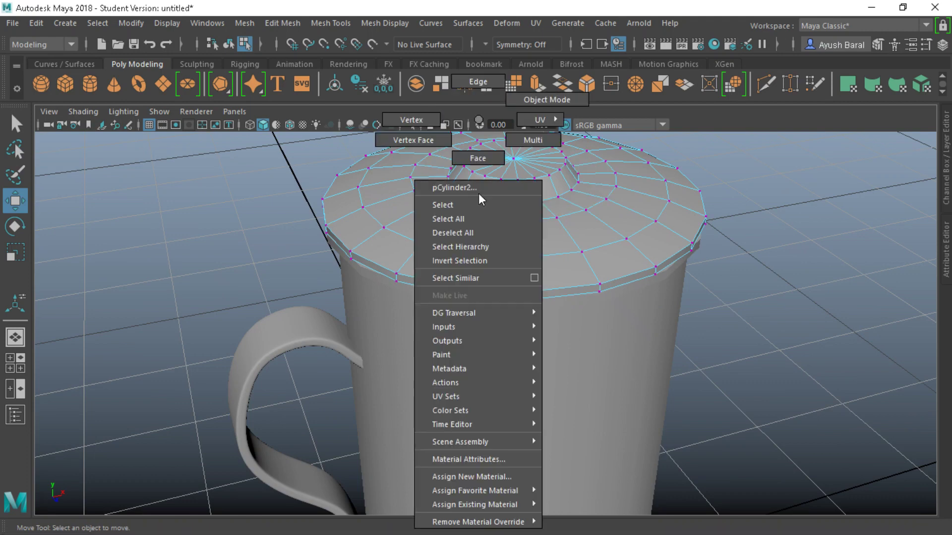
left_click(436, 118)
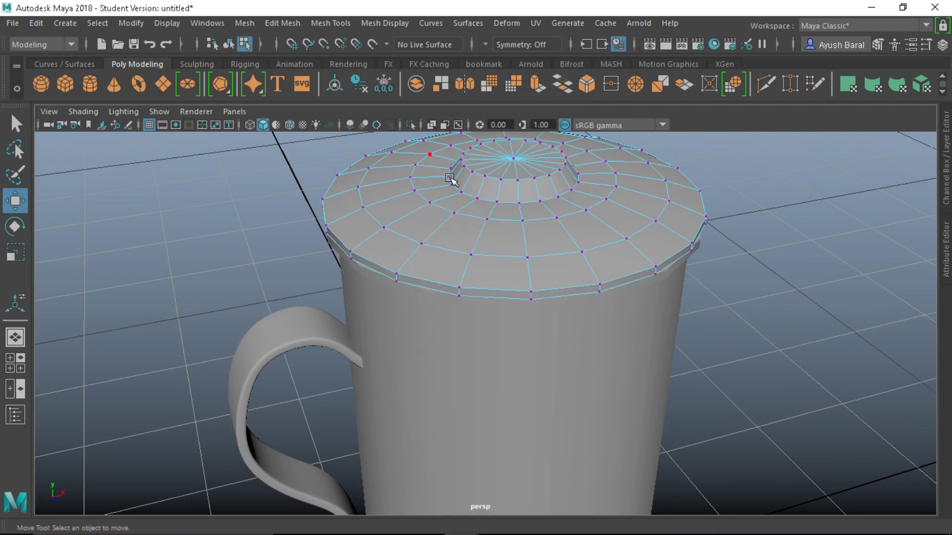
left_click(476, 199)
key("q")
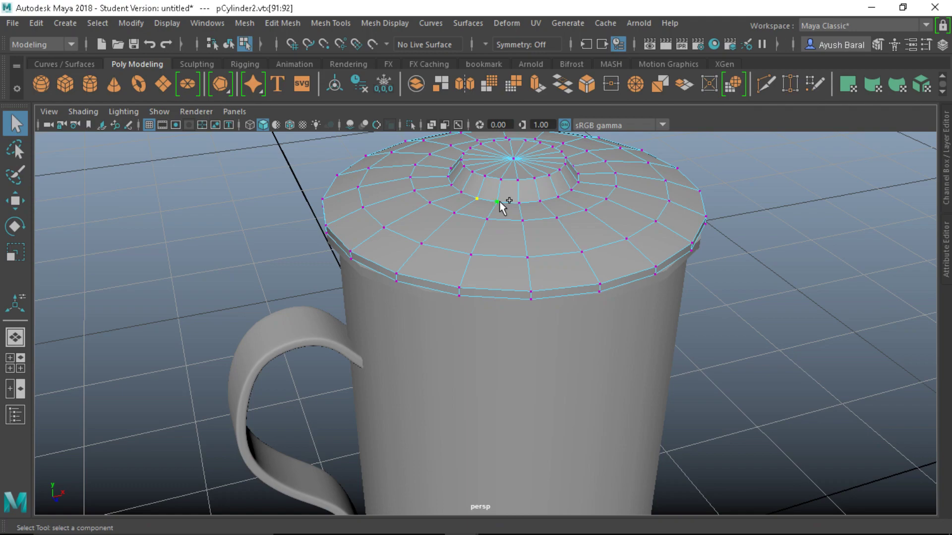
key("w")
- Inspect the domed lid from several angles and return to Object Mode
left_click_drag(525, 214, 491, 246, "alt")
left_click_drag(494, 144, 476, 195, "alt")
scroll(522, 278, "down", 2)
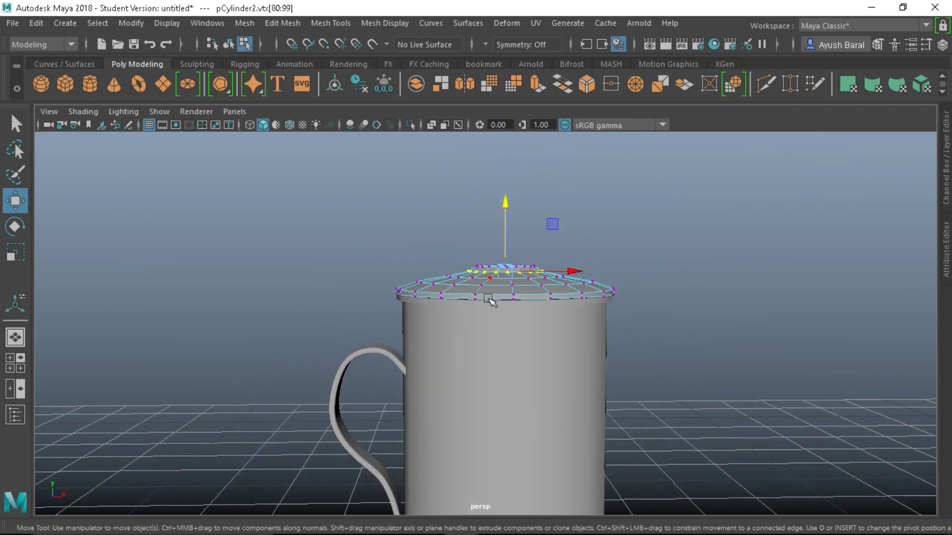
left_click_drag(484, 297, 498, 312, "alt")
right_click_drag(506, 299, 564, 102)
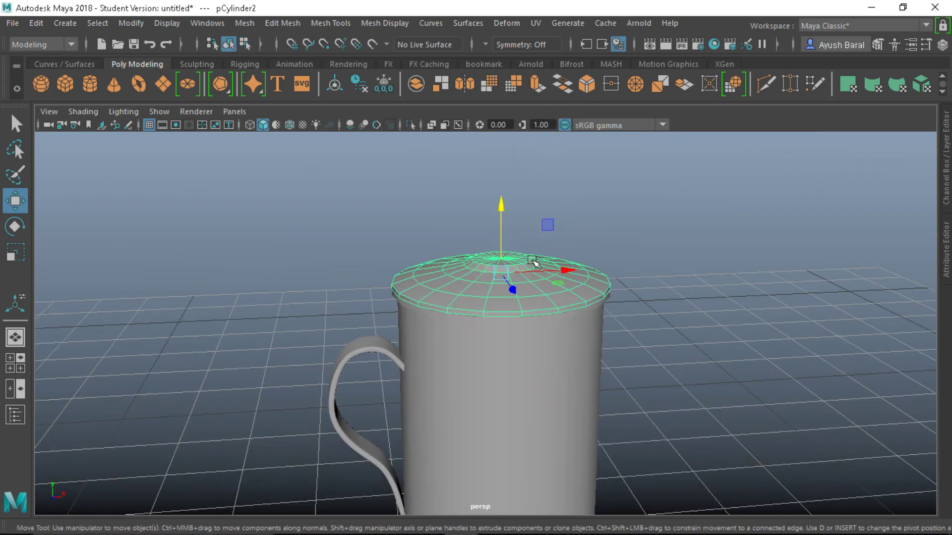
scroll(502, 310, "up", 1)
left_click_drag(502, 310, 495, 317, "alt")
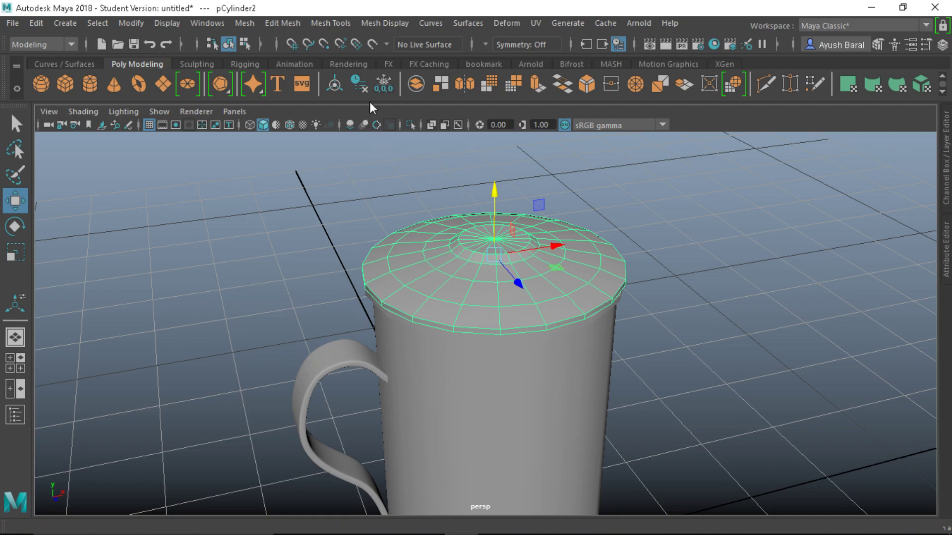
- Use Offset Edge Loop to add two edge loops flanking a loop on the lid
left_click(340, 23)
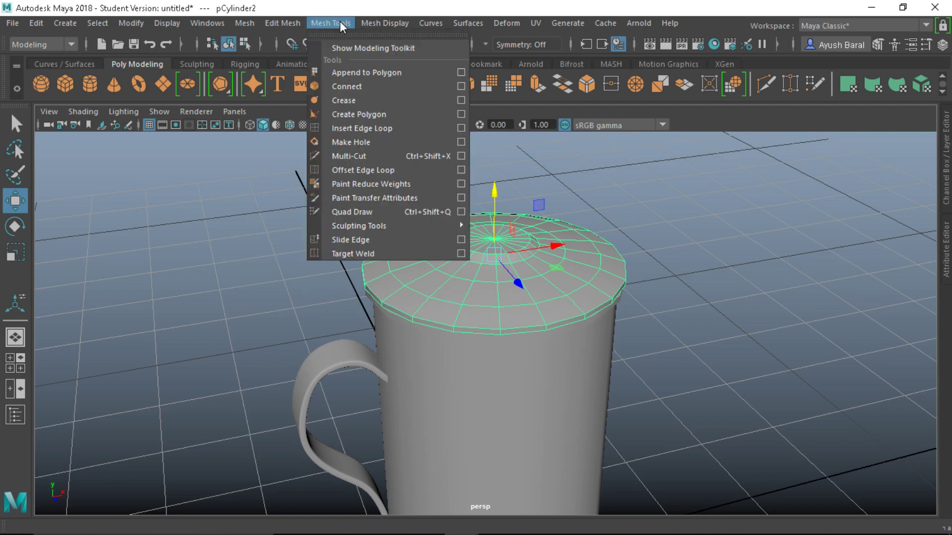
left_click(368, 174)
scroll(444, 299, "up", 3)
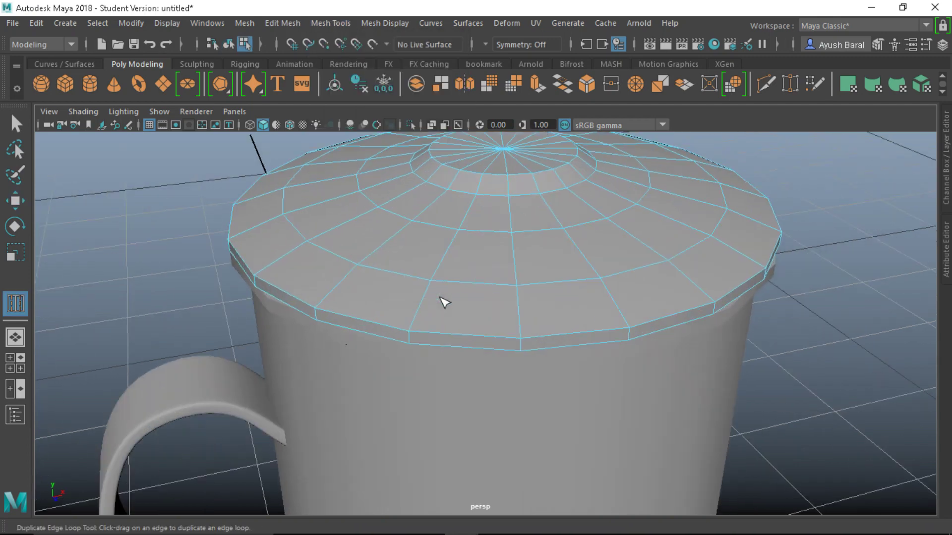
left_click_drag(444, 299, 450, 345, "alt")
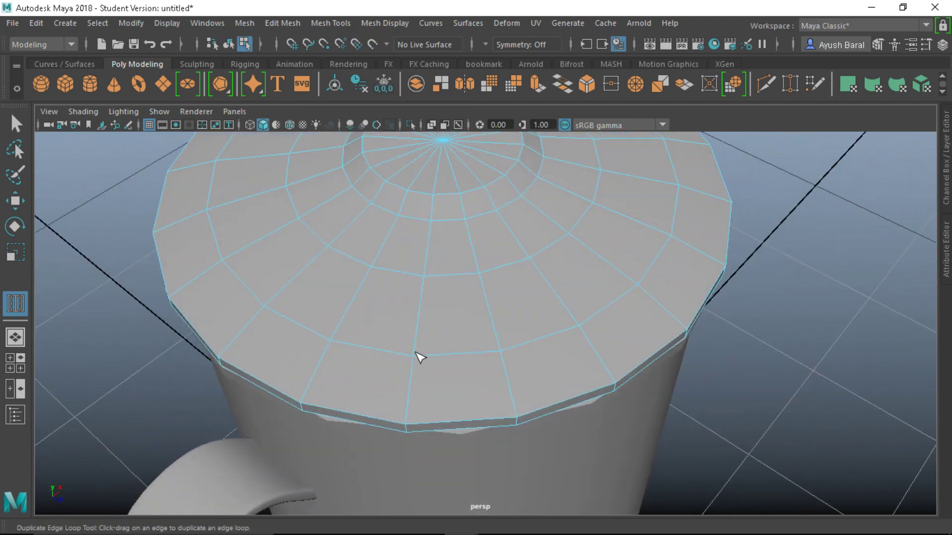
left_click_drag(474, 351, 468, 351)
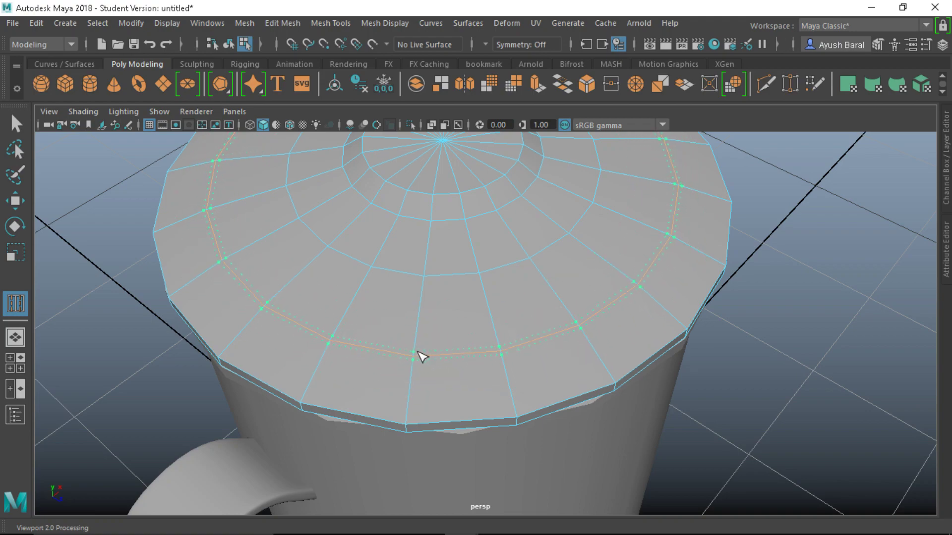
left_click_drag(418, 352, 527, 346)
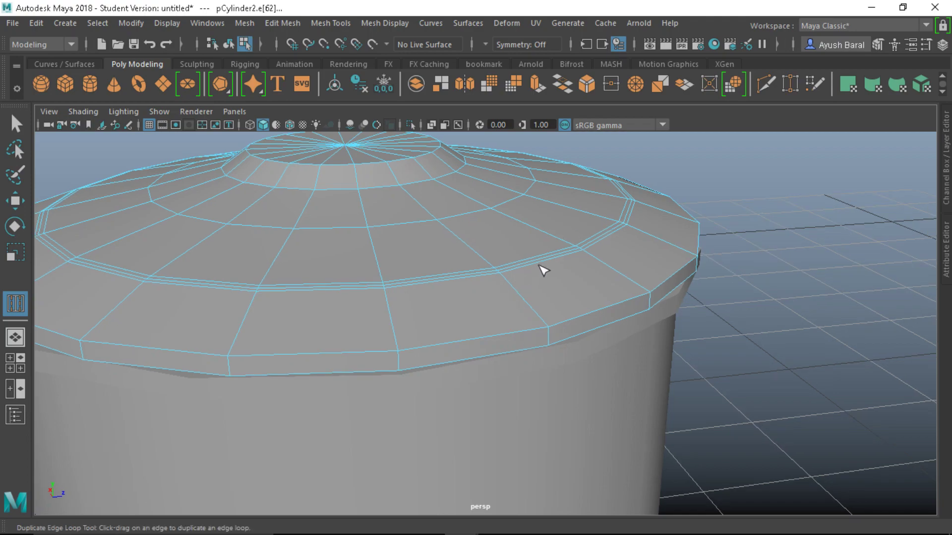
right_click_drag(544, 270, 378, 278, "alt")
left_click_drag(378, 278, 352, 283, "alt")
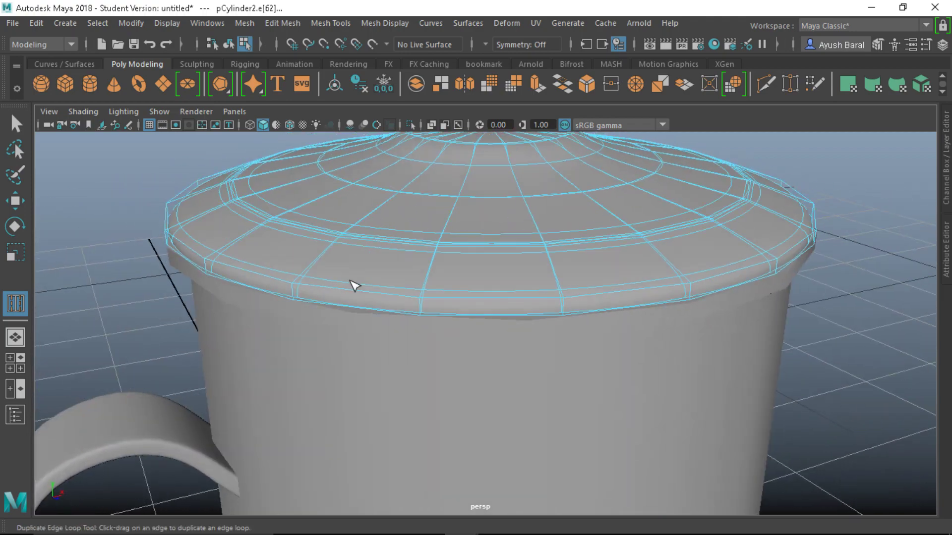
- Turn off smooth preview and slightly scale a lid-top edge loop inward
key("1")
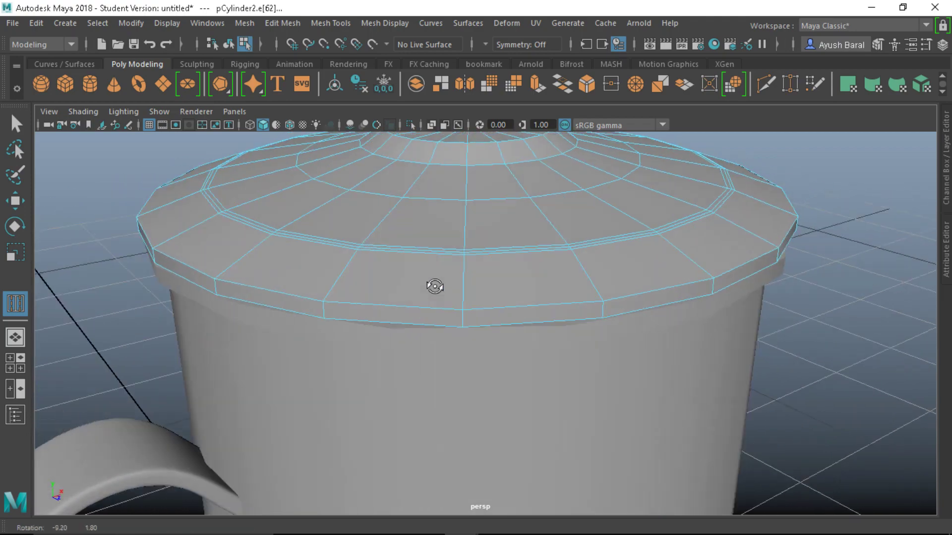
right_click_drag(436, 285, 544, 381, "alt")
right_click_drag(620, 124, 619, 85)
left_click_drag(627, 414, 622, 204, "alt")
left_click_drag(476, 293, 518, 342, "alt")
key("w")
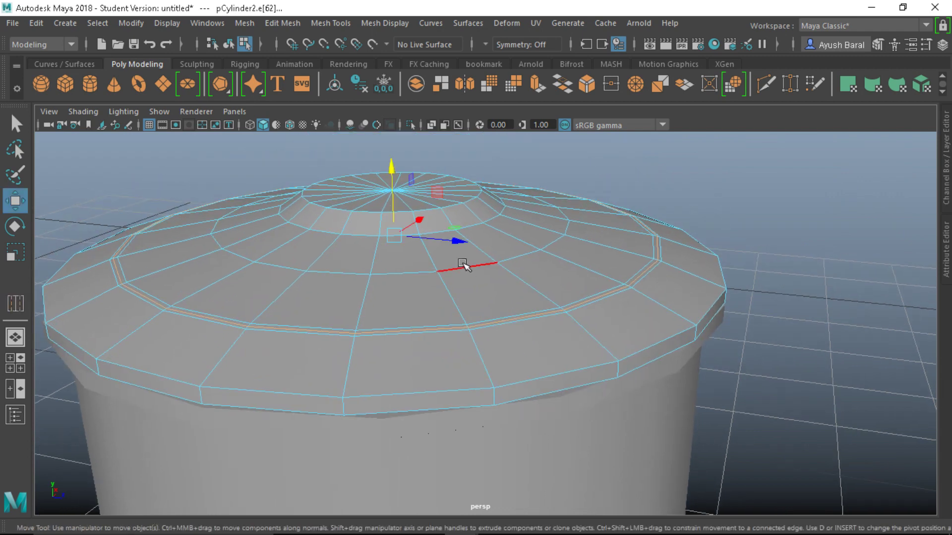
key("r")
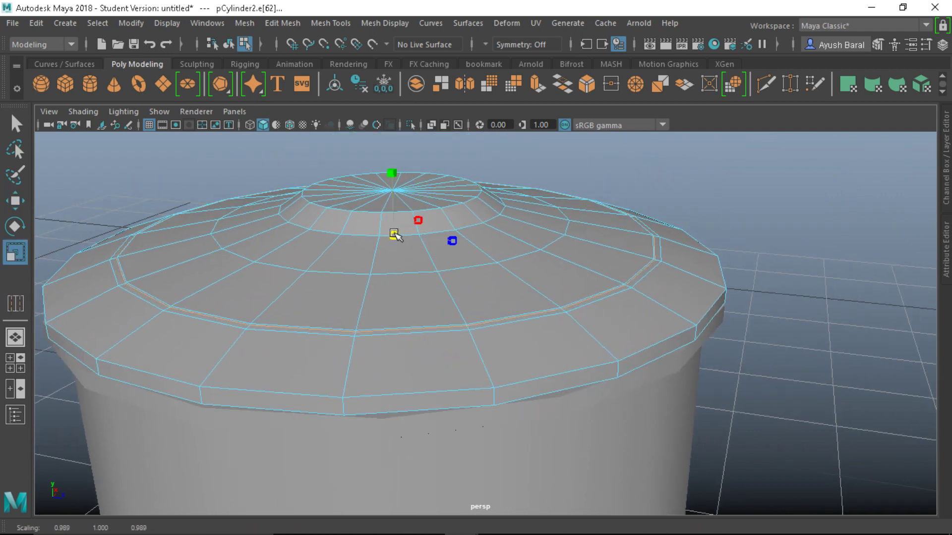
left_click_drag(395, 233, 361, 266, "alt")
key("w")
left_click_drag(446, 206, 475, 267, "alt")
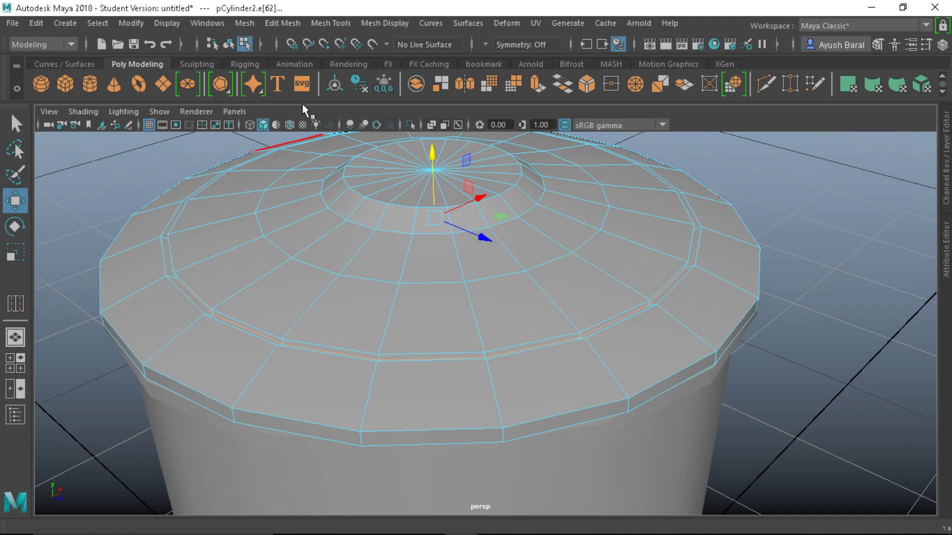
- Insert edge loops near the lid's inner raised ring
left_click(322, 23)
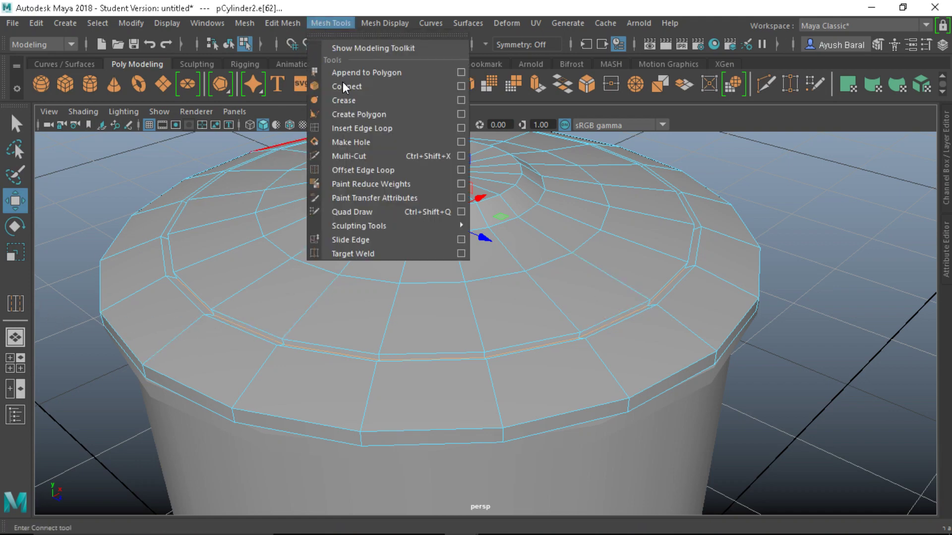
left_click(347, 127)
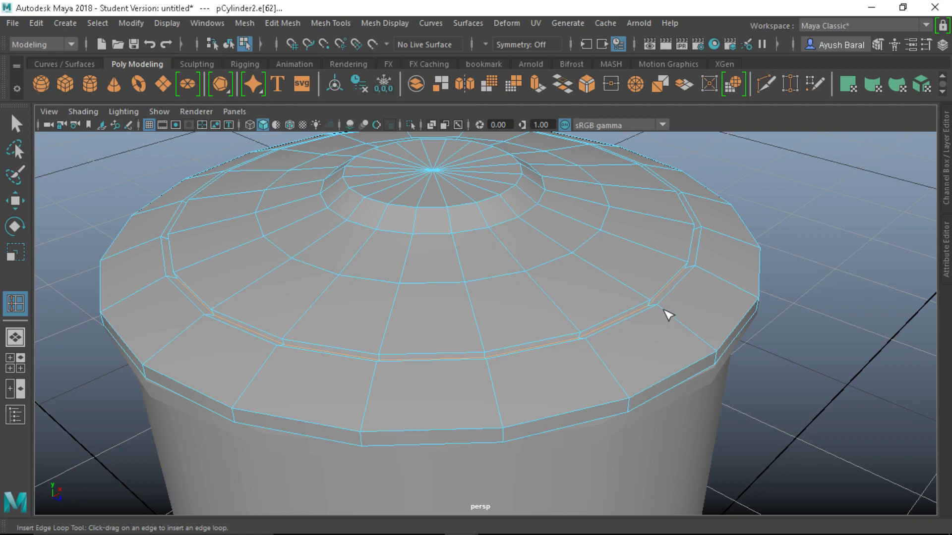
left_click_drag(664, 313, 639, 287)
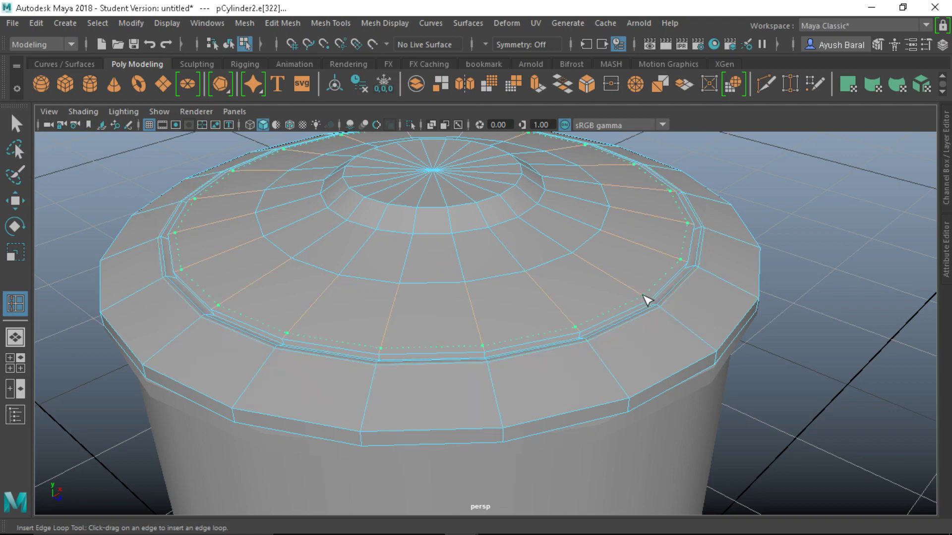
left_click(647, 300)
right_click_drag(634, 303, 686, 113)
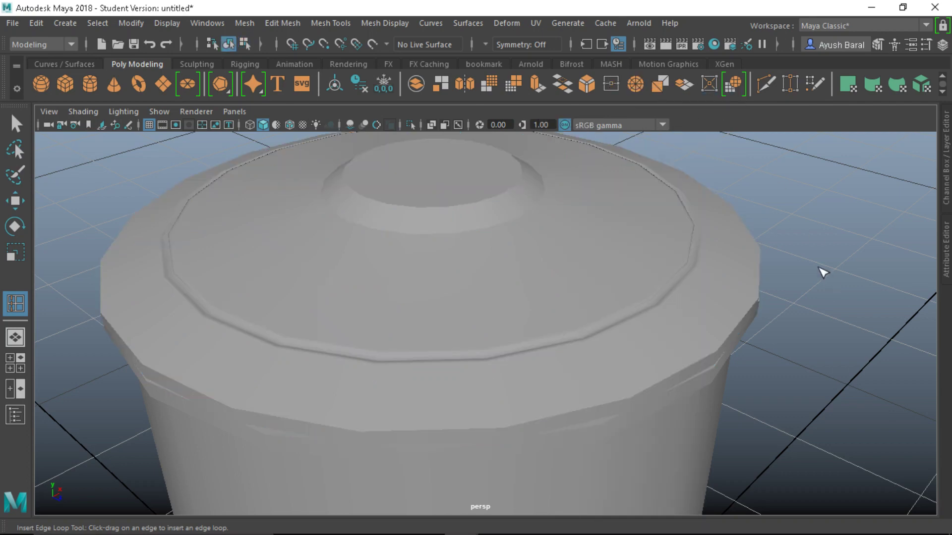
- Select the lid and preview it smoothed with 3
left_click(601, 262)
key("3")
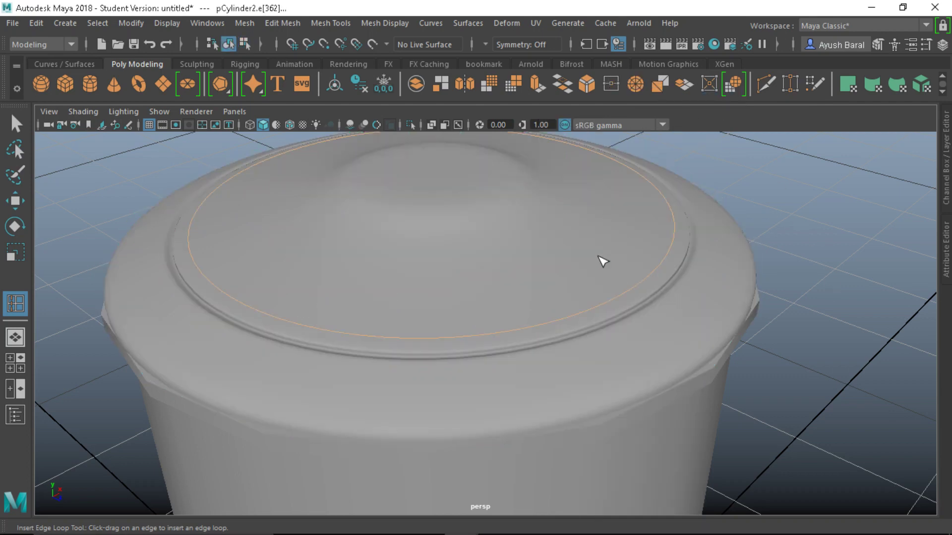
key("q")
right_click_drag(629, 134, 775, 218)
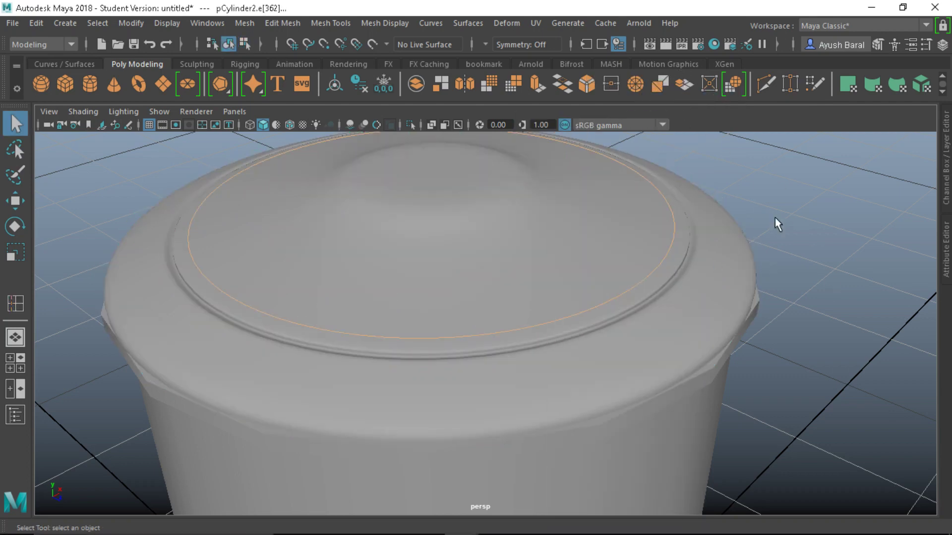
left_click(774, 218)
- Inspect the jug from above and side, returning the lid to faceted display with 1
scroll(793, 267, "down", 5)
left_click_drag(815, 314, 424, 294, "alt")
left_click_drag(502, 293, 510, 372, "alt")
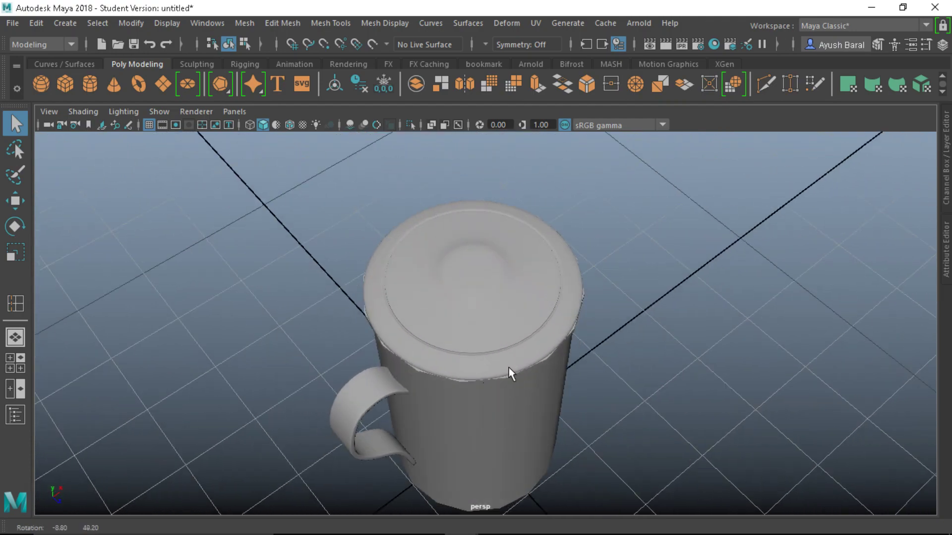
left_click(463, 317)
scroll(463, 318, "up", 4)
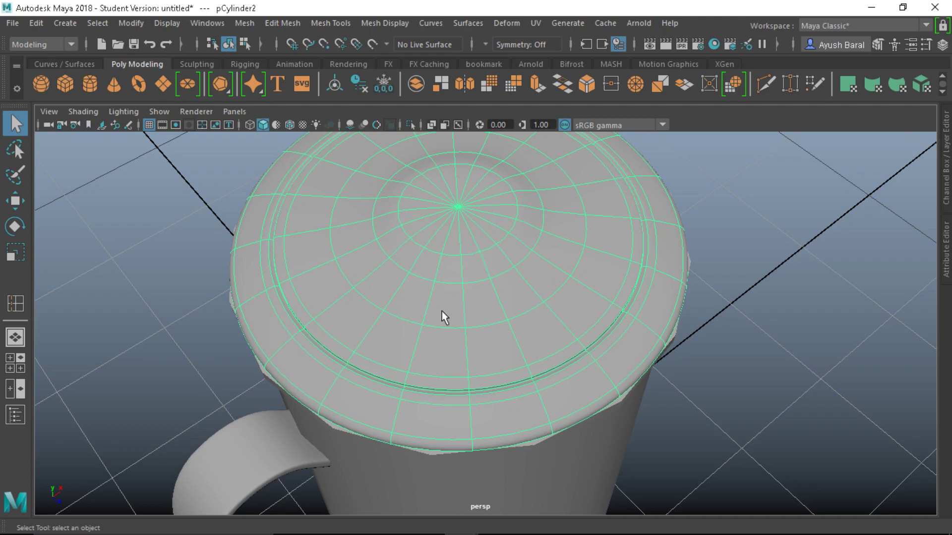
left_click_drag(441, 311, 447, 221, "alt")
key("1")
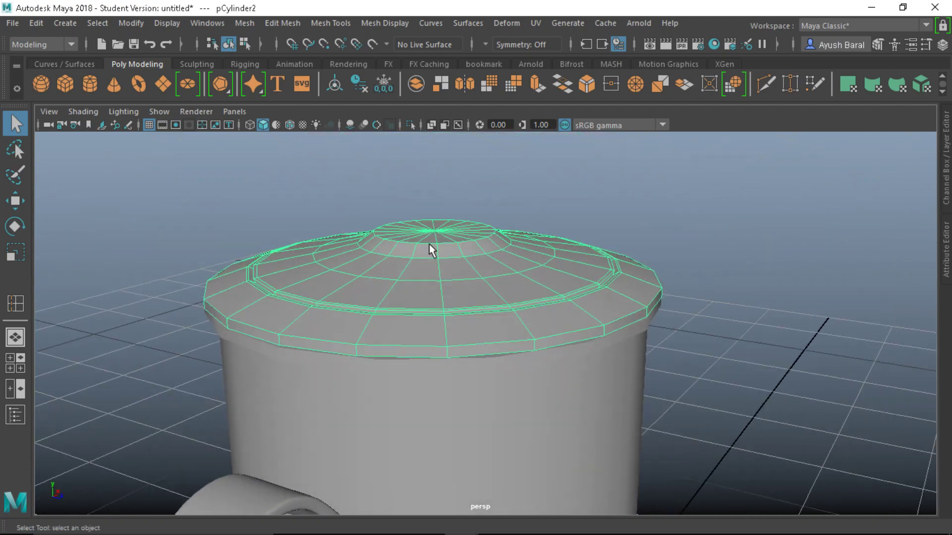
scroll(430, 247, "up", 5)
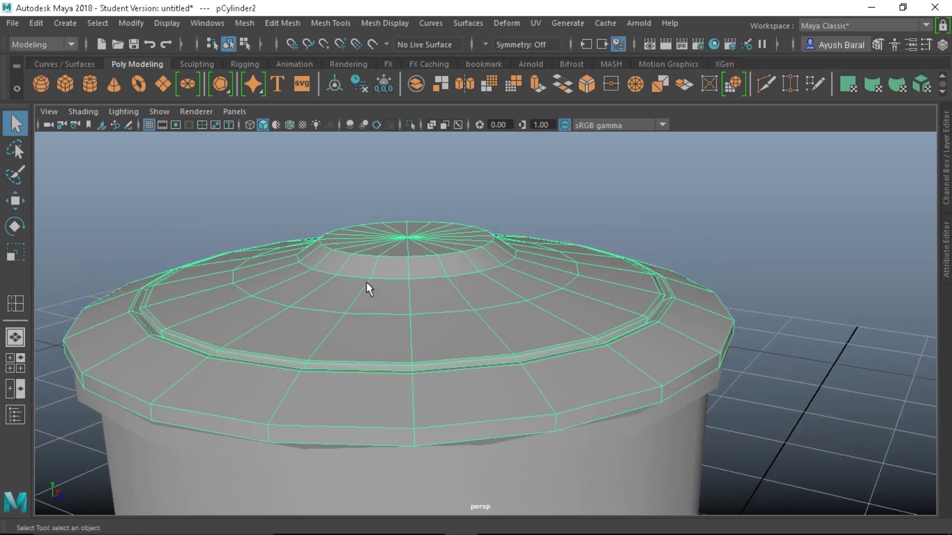
- Add another edge loop around the base of the central bump
left_click(15, 303)
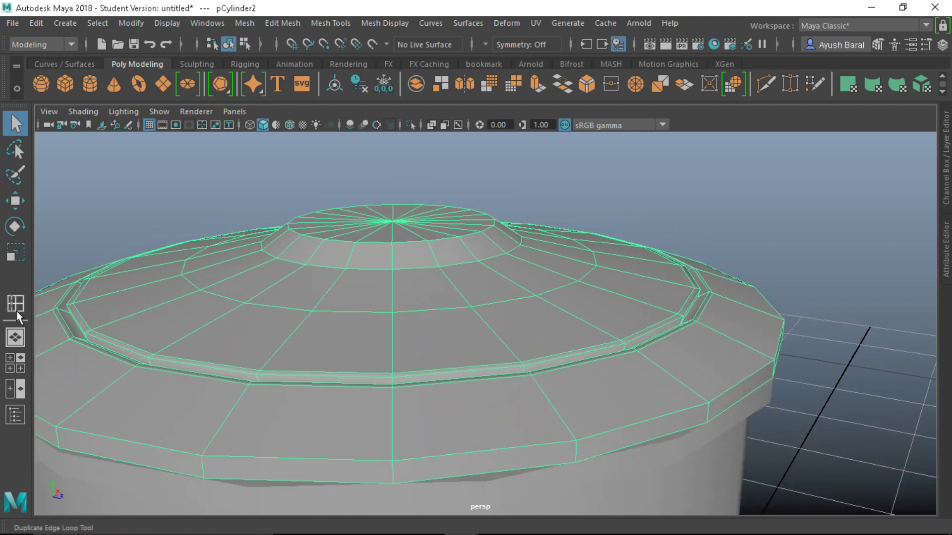
left_click(393, 273)
left_click_drag(395, 282, 420, 309, "alt")
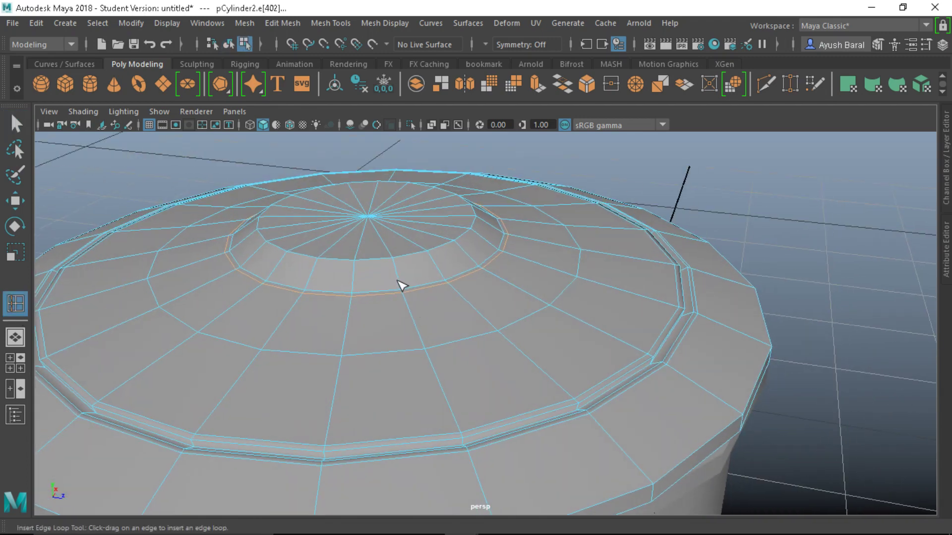
left_click(406, 289)
right_click_drag(410, 210, 479, 100)
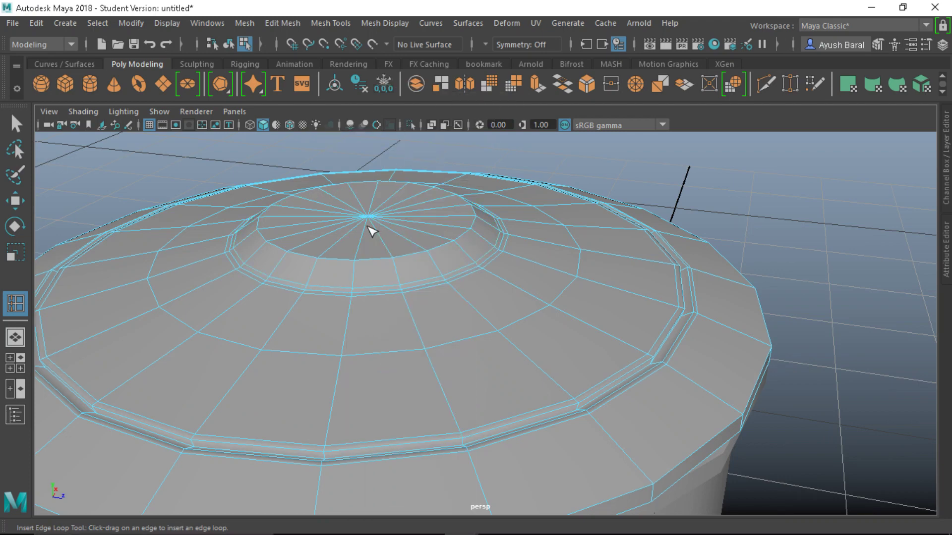
- Extrude the centre fan faces upward and scale the top inward into a tapered knob
key("q")
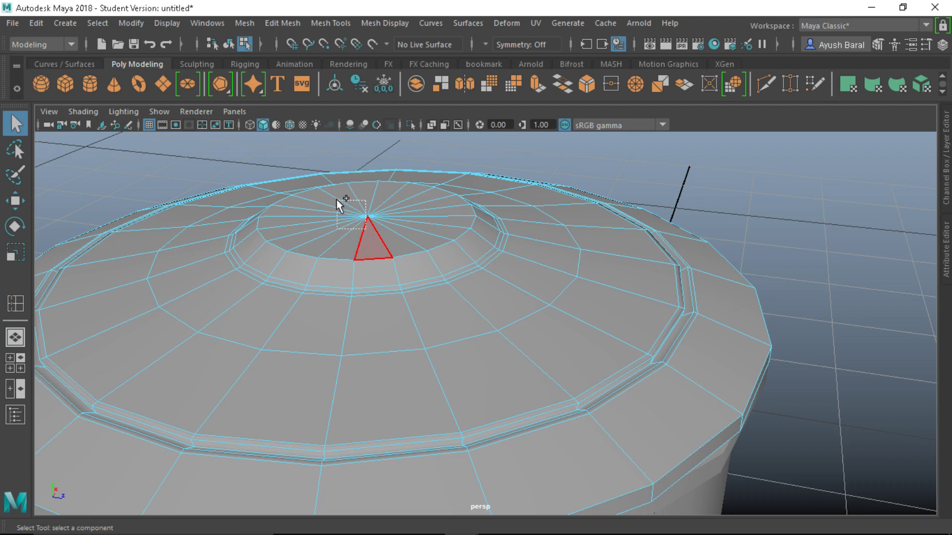
mouse_move(336, 199)
left_mouse_down()
mouse_move(380, 235)
mouse_move(356, 235)
mouse_move(341, 203)
mouse_move(380, 198)
mouse_move(397, 216)
mouse_move(394, 229)
mouse_move(344, 234)
mouse_move(290, 210)
left_mouse_up()
left_click(621, 175)
key("ctrl+e")
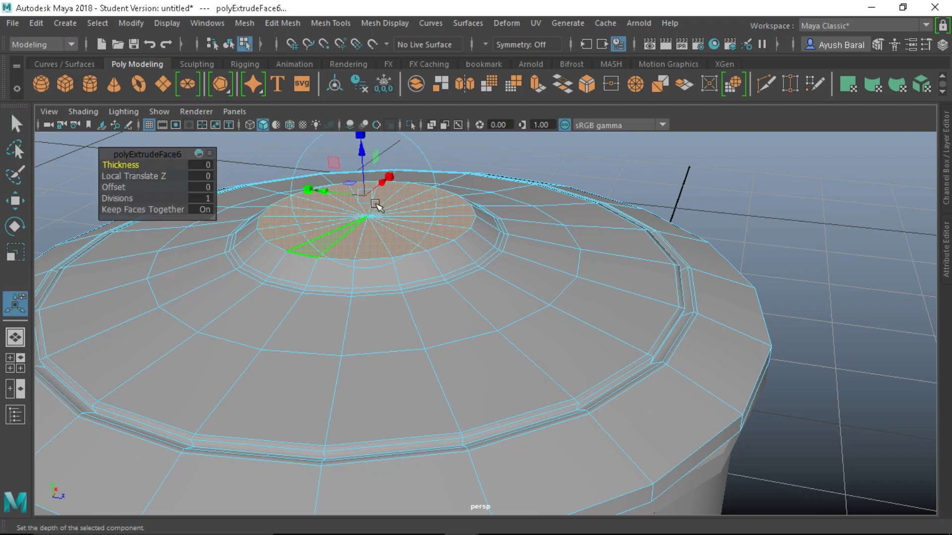
left_click_drag(360, 148, 359, 126)
left_click_drag(392, 208, 463, 215, "alt")
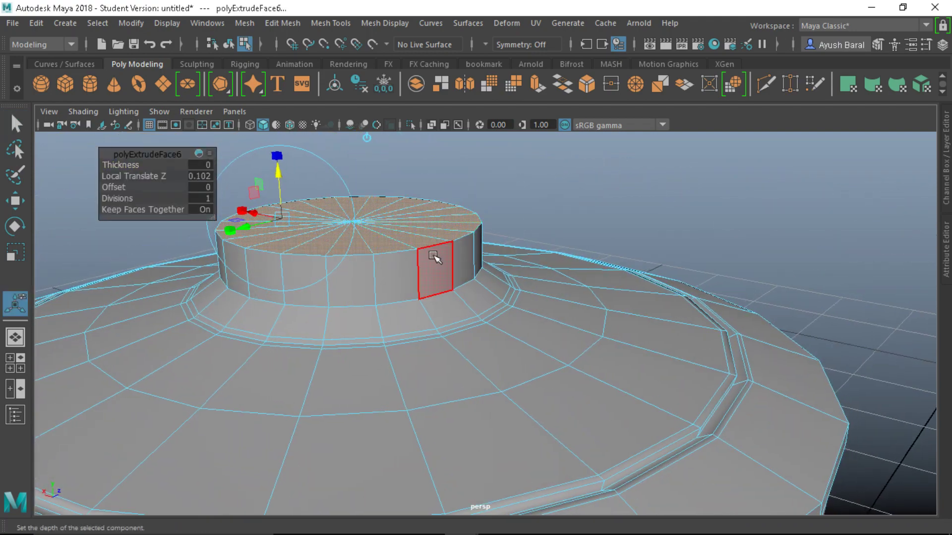
key("r")
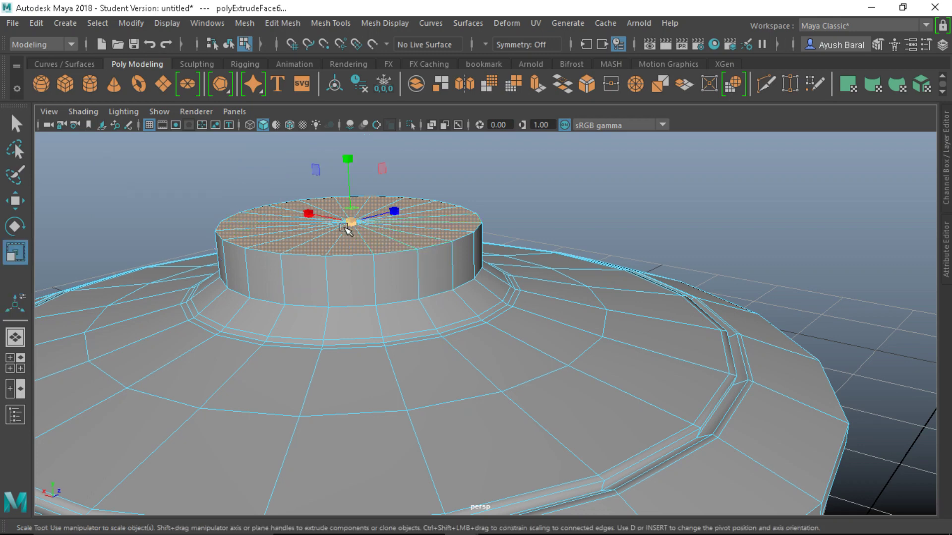
left_click_drag(350, 222, 283, 279)
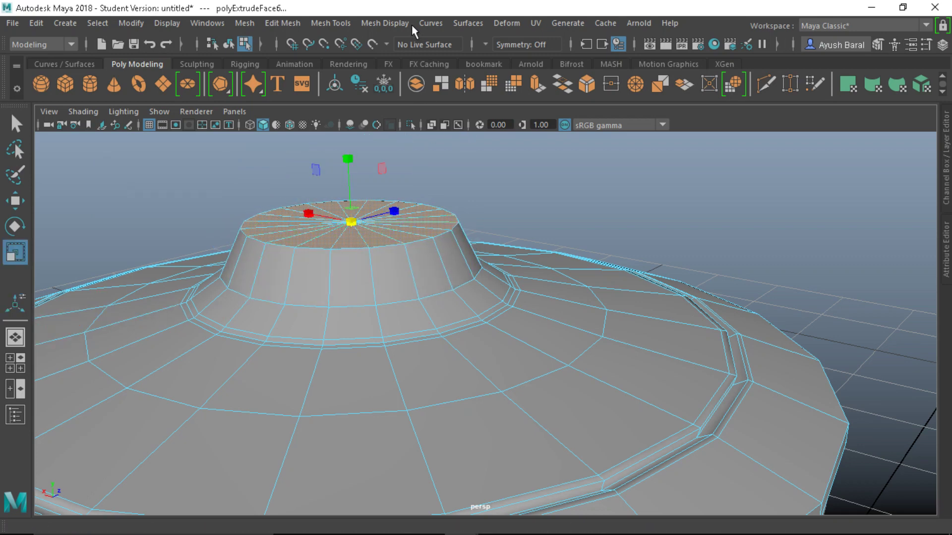
- Insert an edge loop around the knob side near its top, then reselect the lid
left_click(323, 25)
left_click(347, 125)
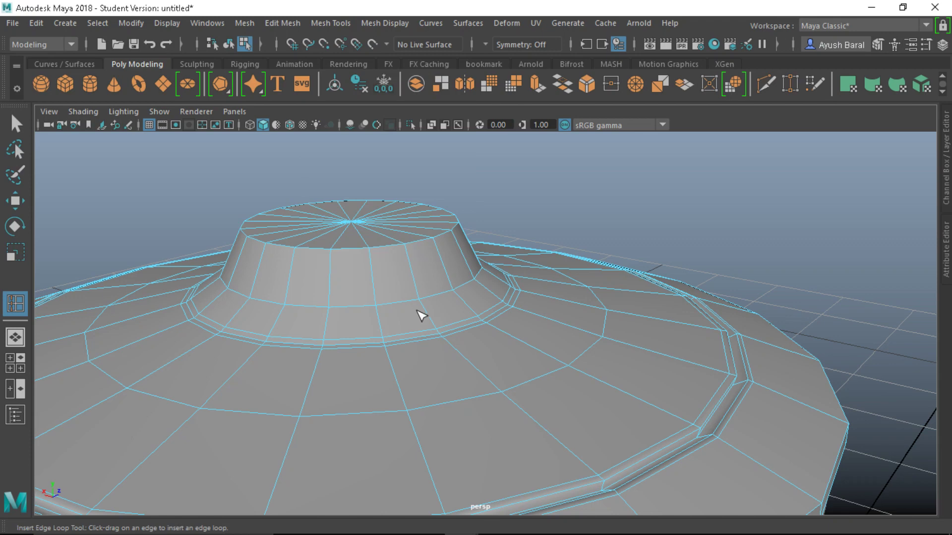
left_click_drag(420, 291, 419, 288)
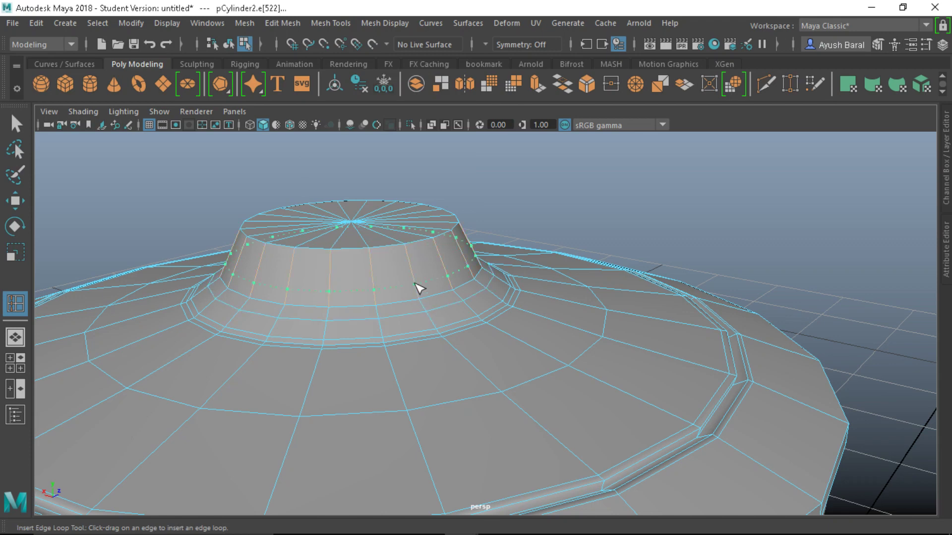
left_click(408, 248)
right_click_drag(471, 357, 476, 96)
left_click(416, 326)
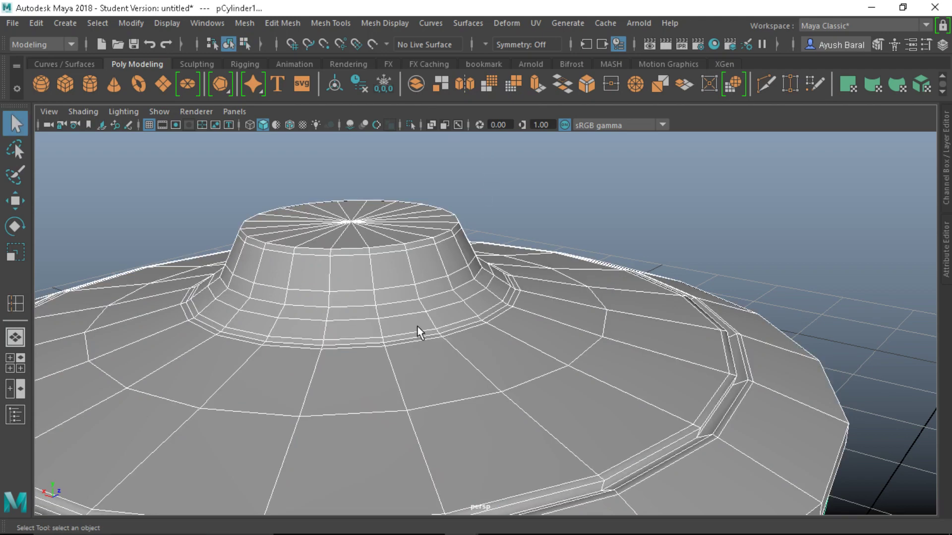
scroll(416, 326, "down", 5)
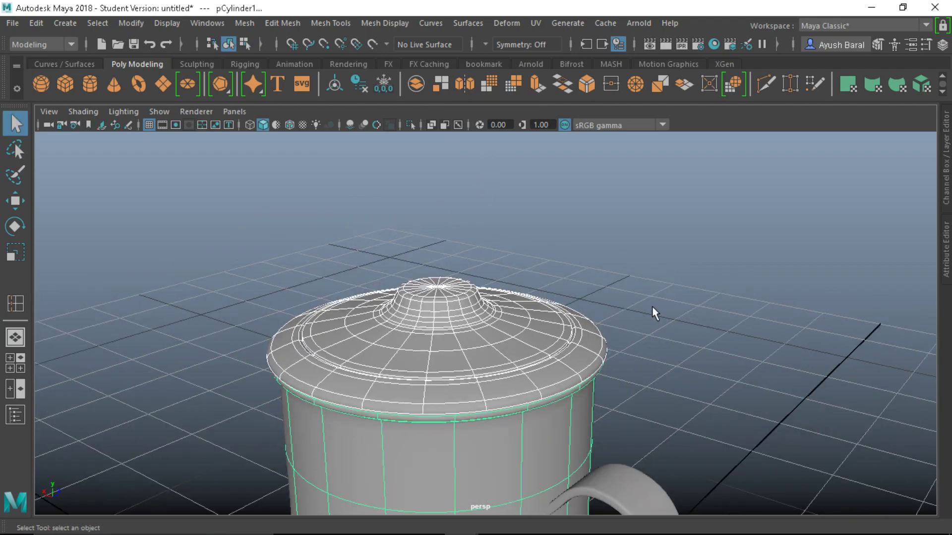
left_click(652, 312)
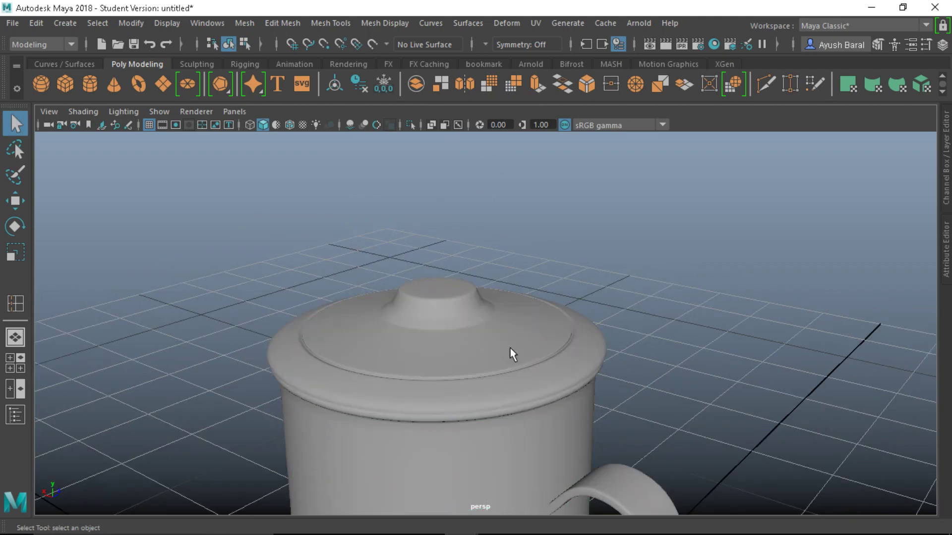
left_click_drag(510, 355, 587, 366, "alt")
scroll(587, 366, "down", 5)
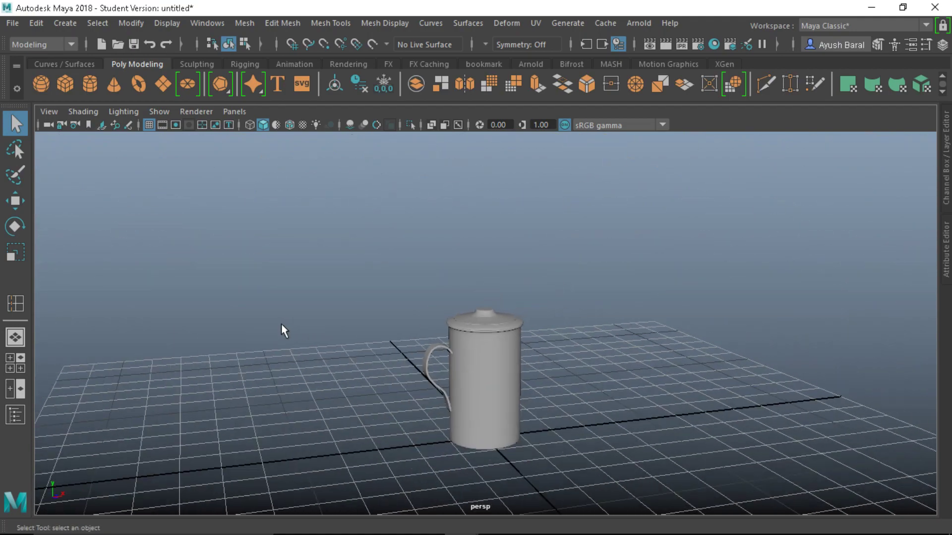
left_click_drag(283, 329, 486, 377, "alt")
scroll(602, 421, "up", 5)
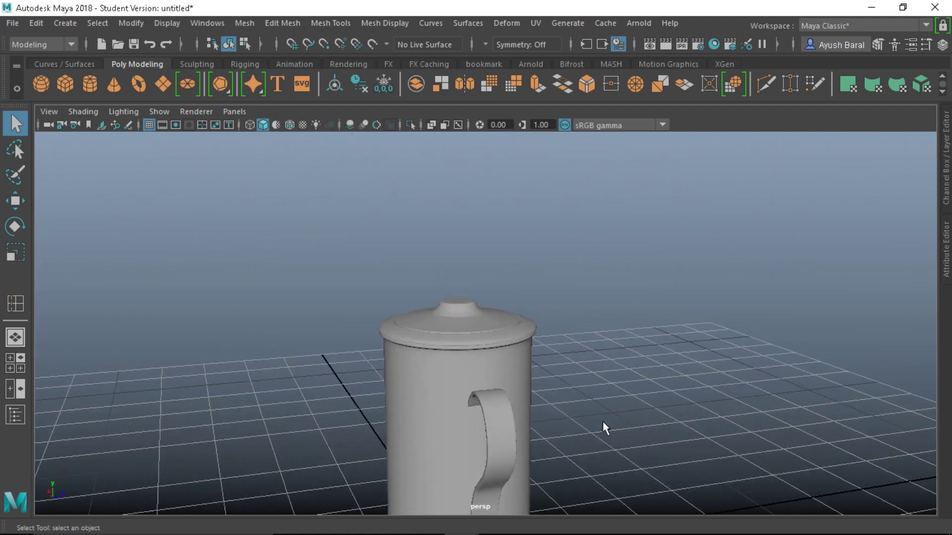
left_click(488, 425)
scroll(485, 429, "down", 3)
left_click_drag(484, 429, 577, 378, "alt")
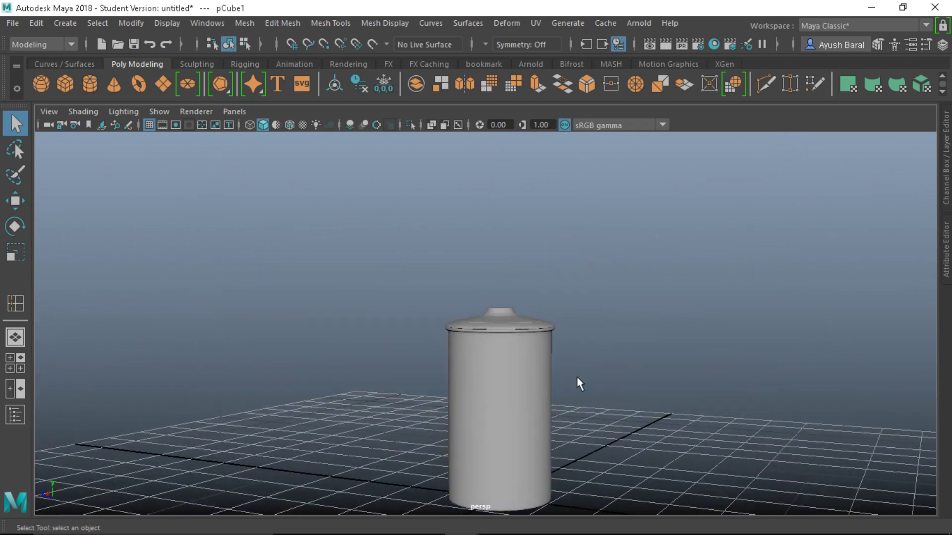
scroll(579, 384, "up", 2)
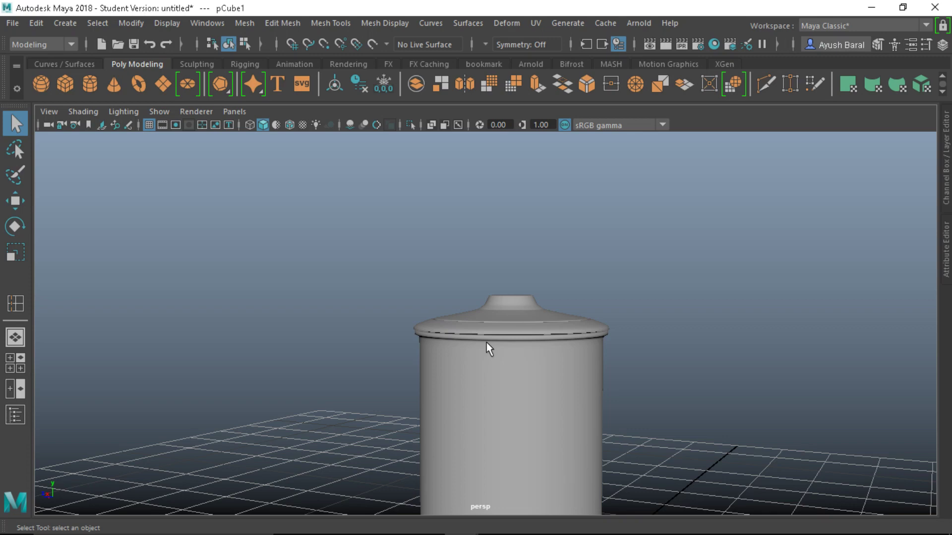
scroll(486, 343, "down", 3)
left_click_drag(461, 370, 511, 405, "alt")
left_click(536, 367)
scroll(530, 367, "up", 2)
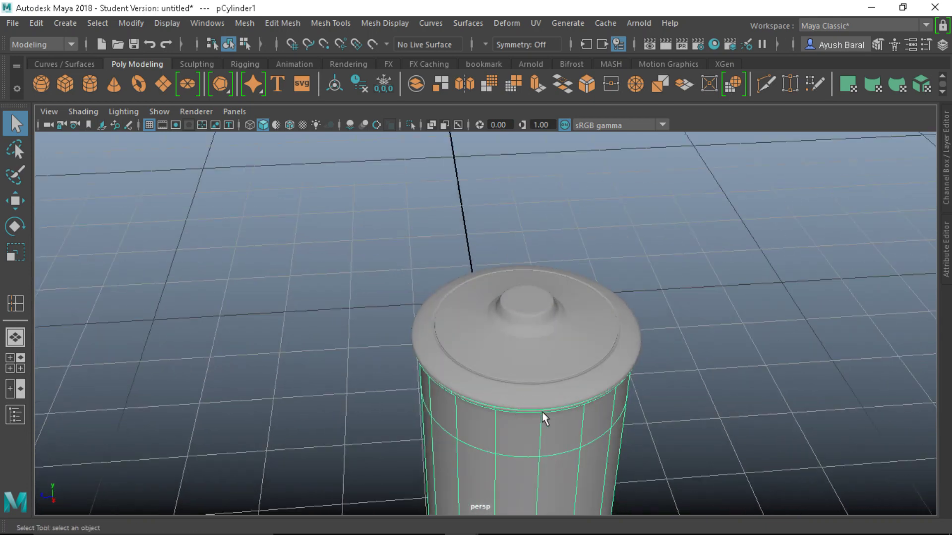
- Select a rim vertex of the jug body and drag it outward along X into a pouring lip
right_click_drag(542, 412, 463, 118)
left_click_drag(531, 394, 531, 394)
scroll(531, 395, "down", 3)
left_click_drag(531, 394, 658, 385, "alt")
scroll(614, 384, "down", 3)
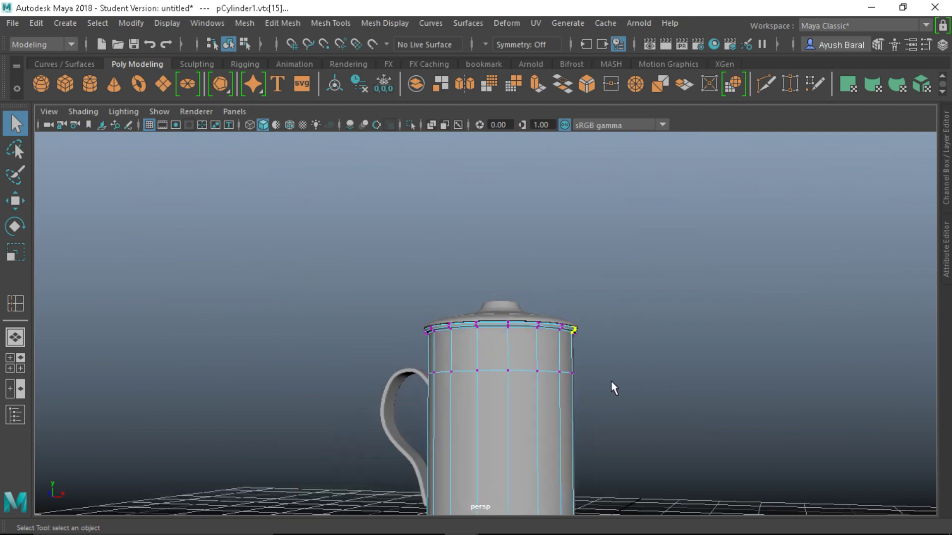
key("4")
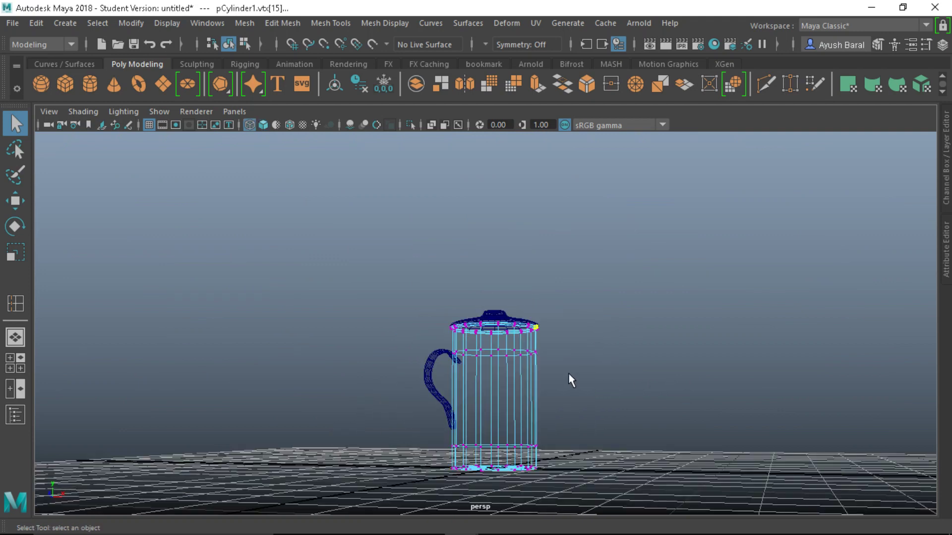
key("5")
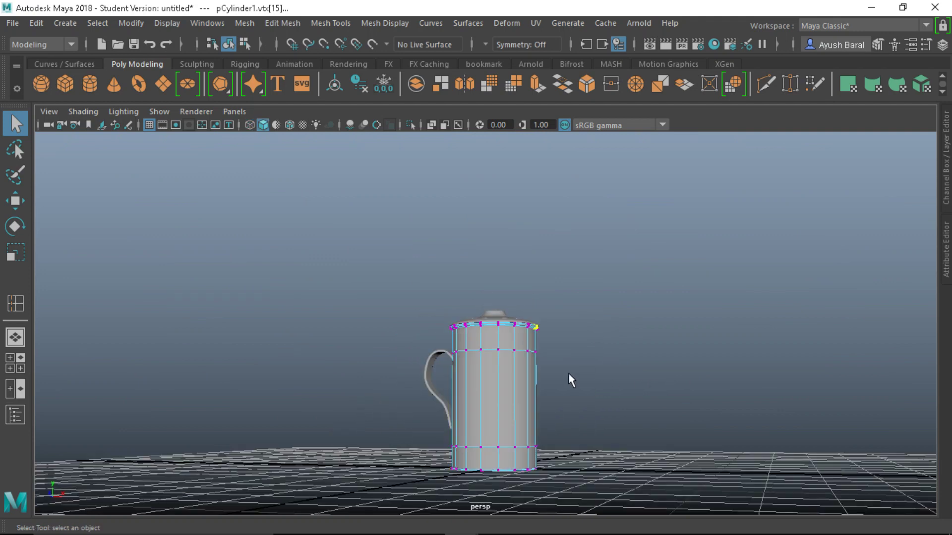
key("f")
left_click_drag(563, 380, 501, 438, "alt")
key("w")
left_click_drag(525, 353, 565, 335)
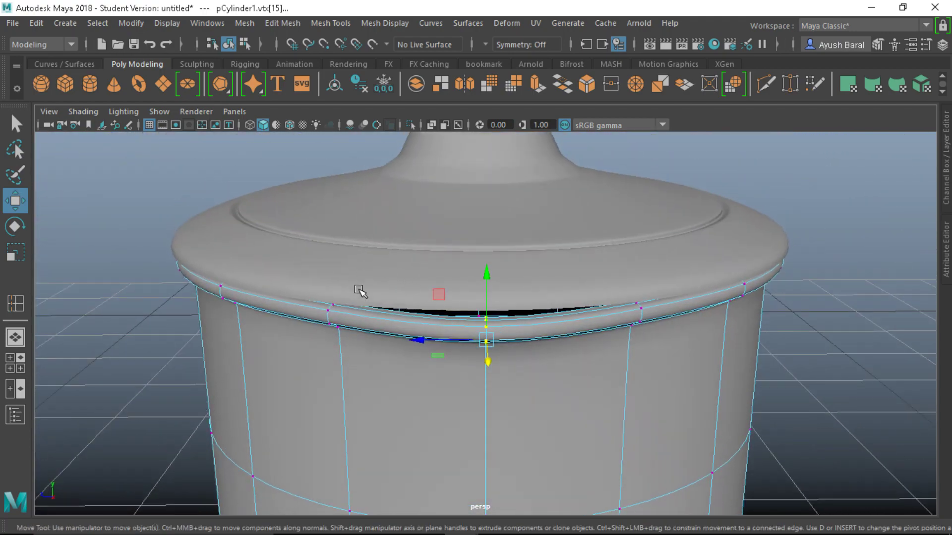
- Insert an edge loop just below the body rim and return to Object Mode
scroll(424, 361, "down", 5)
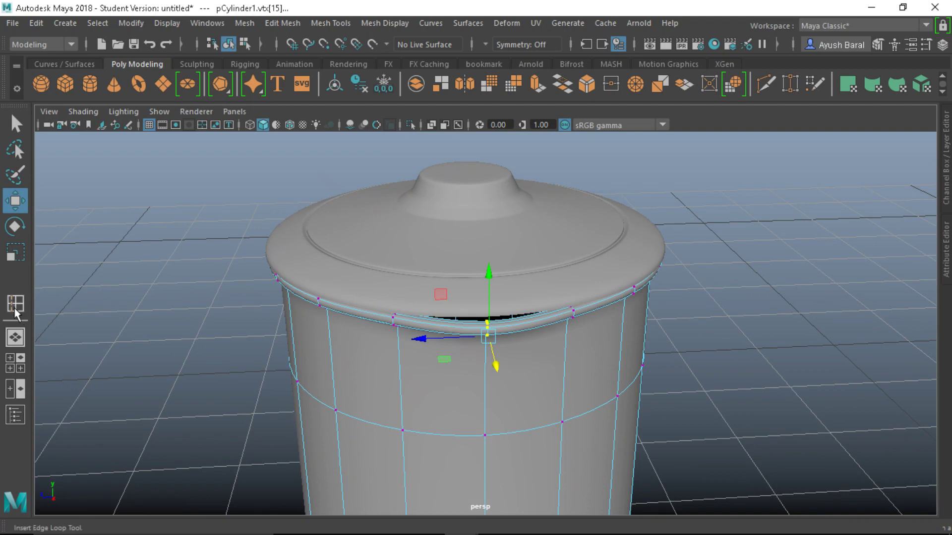
left_click(14, 310)
left_click_drag(441, 333, 490, 250)
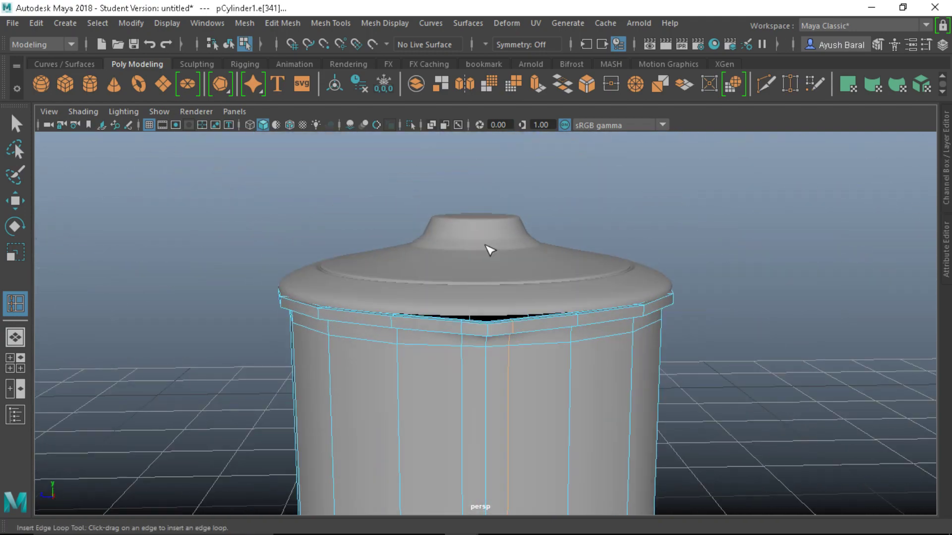
scroll(488, 249, "down", 4)
key("q")
right_click_drag(473, 120, 563, 34)
left_click(712, 295)
scroll(477, 332, "down", 3)
left_click_drag(476, 332, 419, 342, "alt")
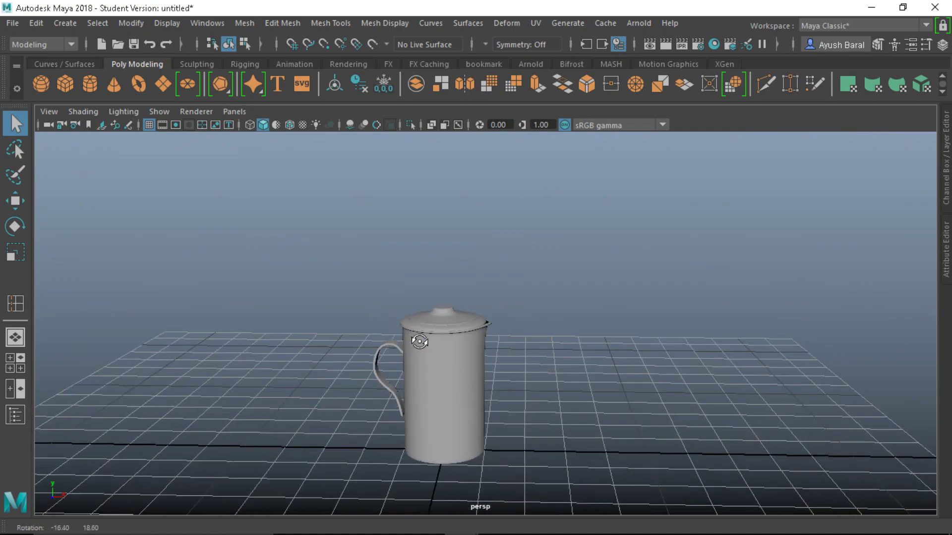
- Rename the body pCylinder1 to jug_body in the Channel Box
left_click_drag(350, 261, 524, 411)
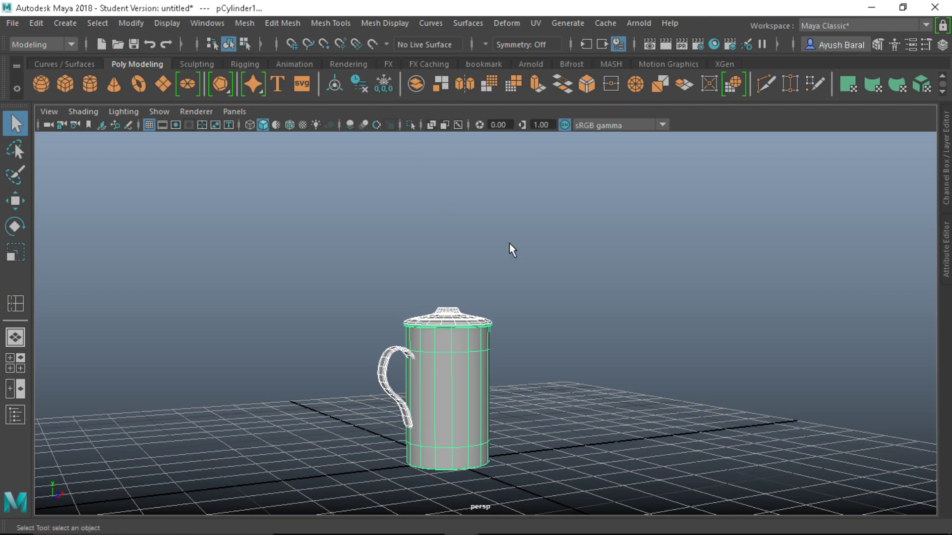
left_click(947, 166)
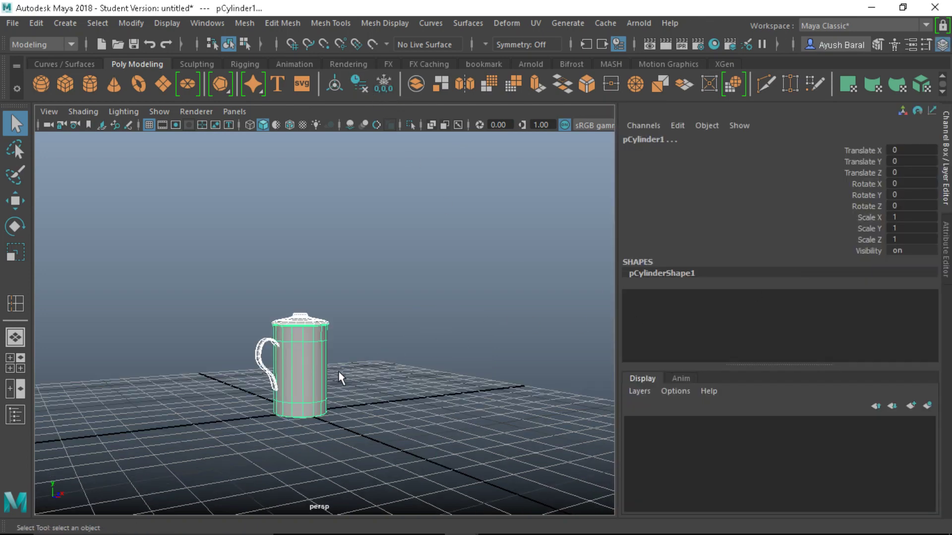
left_click(313, 377)
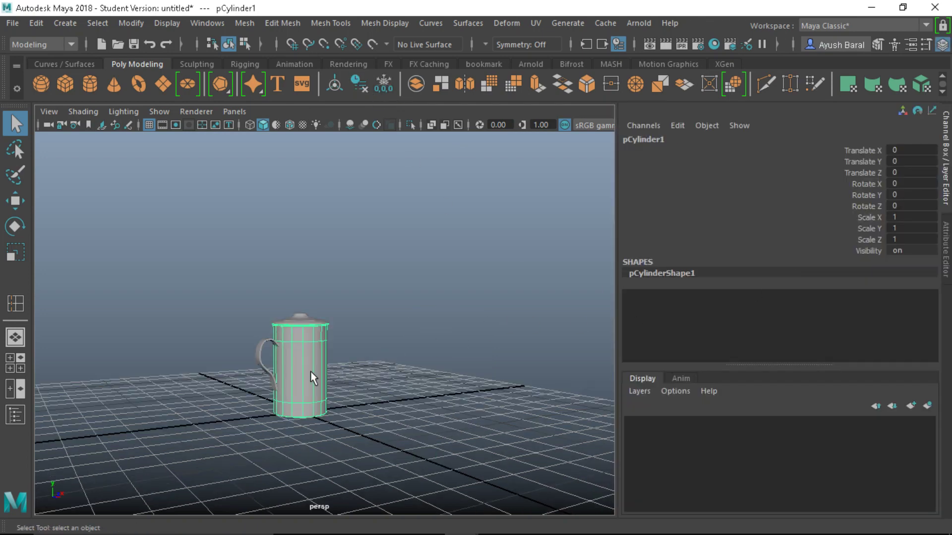
double_click(650, 140)
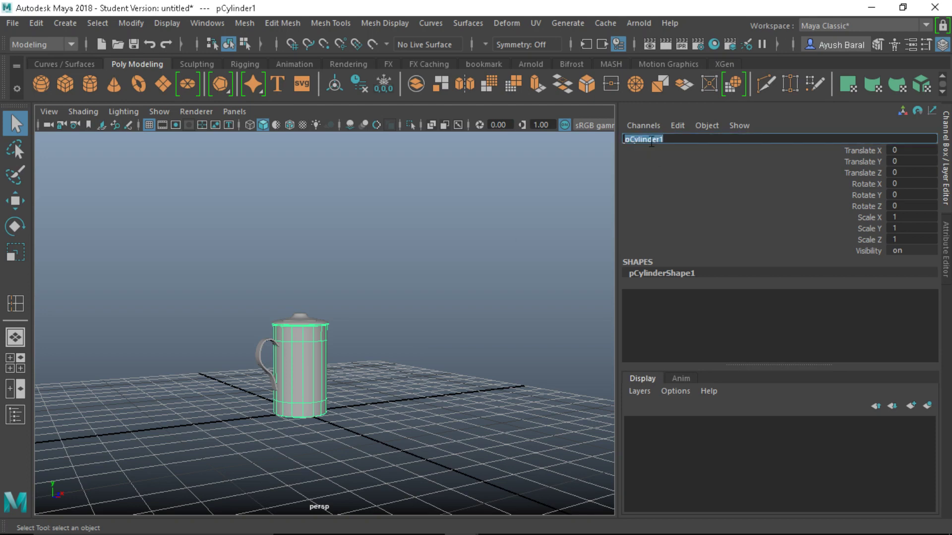
key("BackSpace")
type("jug_body")
key("Return")
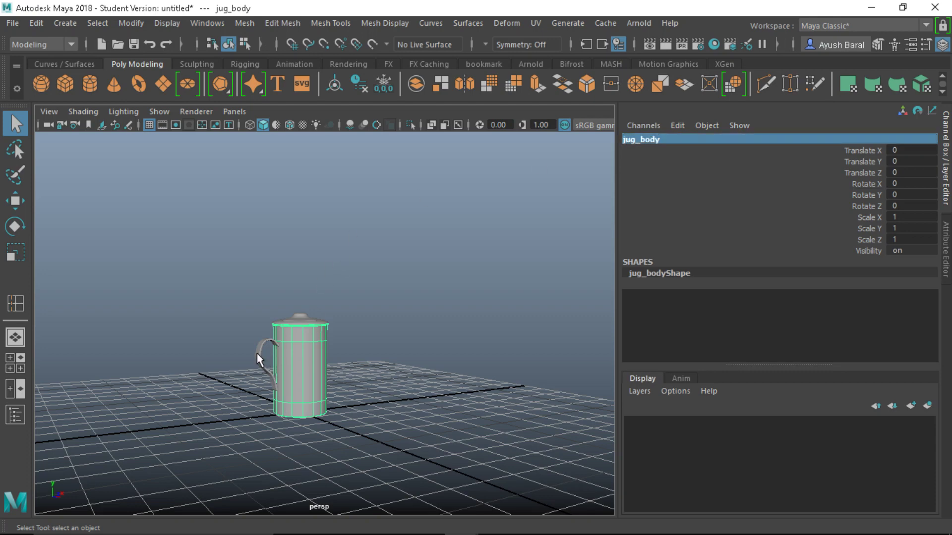
- Rename the handle pCube1 to jug_handle
left_click(257, 353)
double_click(644, 140)
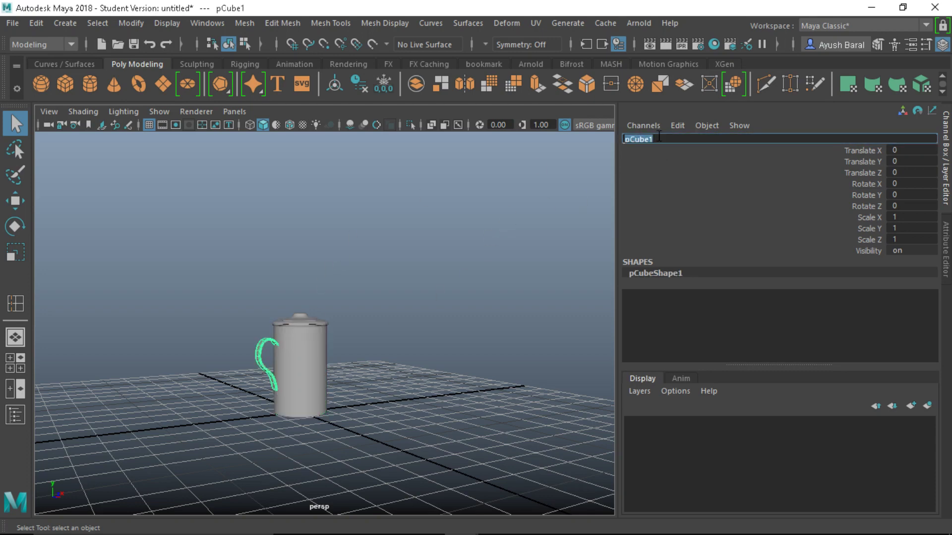
type("jug_handle")
key("Return")
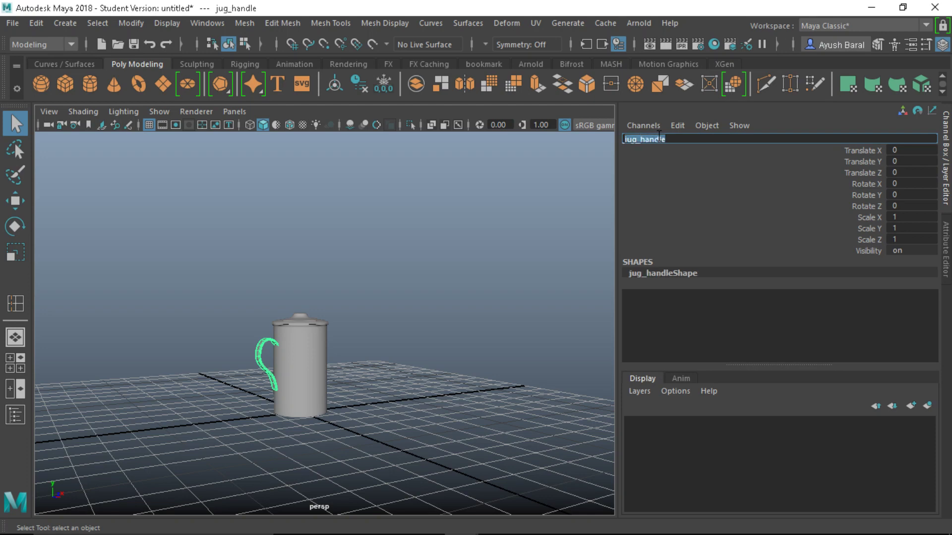
- Rename the lid pCylinder2 to jug_cap and deselect it
scroll(304, 302, "up", 5)
left_click_drag(360, 312, 291, 343, "alt")
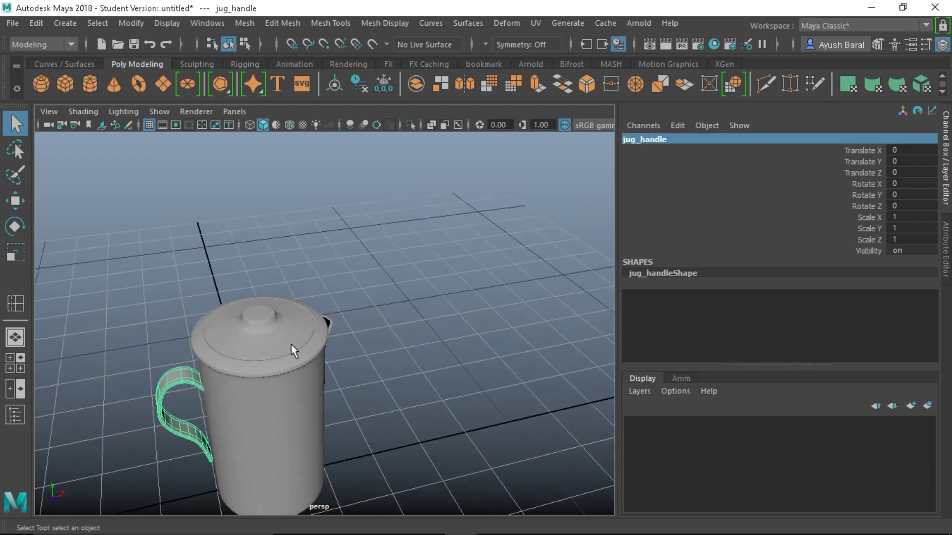
left_click(285, 343)
double_click(642, 139)
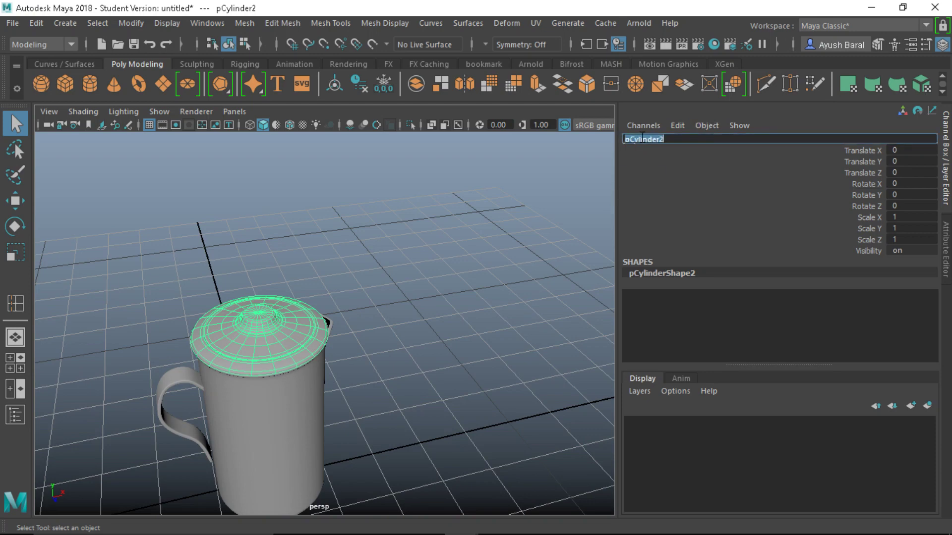
type("jugl")
key("Return")
left_click(448, 271)
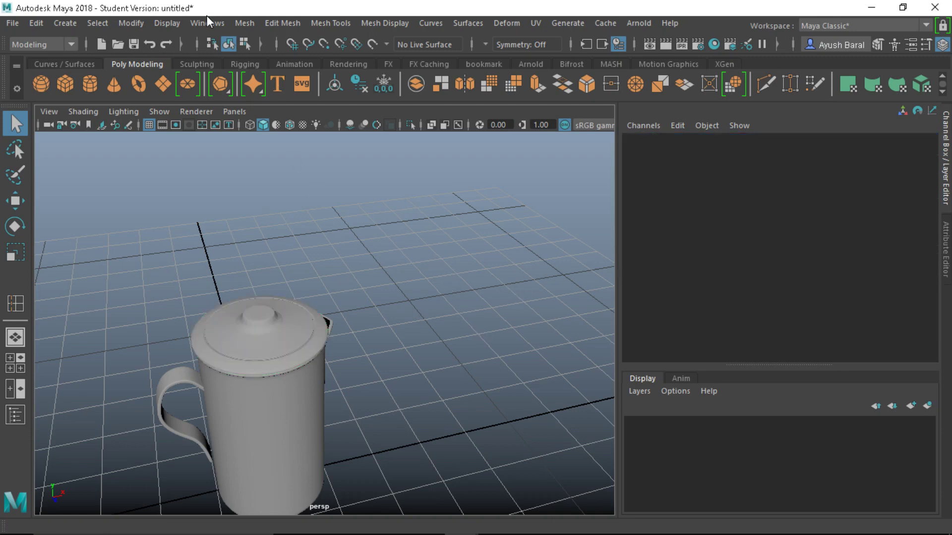
- Open the Outliner and select jug_body, jug_handle and jug_cap together
left_click(207, 20)
left_click(225, 174)
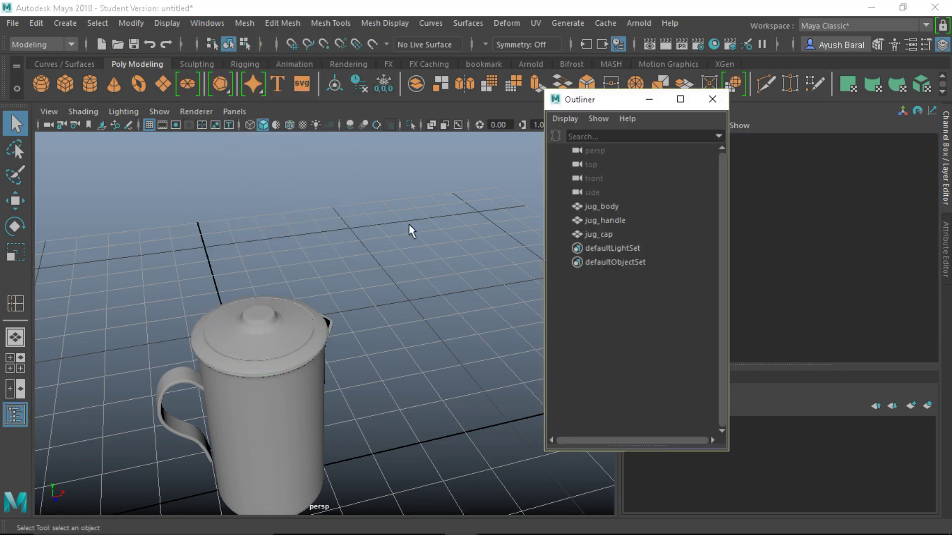
left_click(591, 208)
left_click(592, 220)
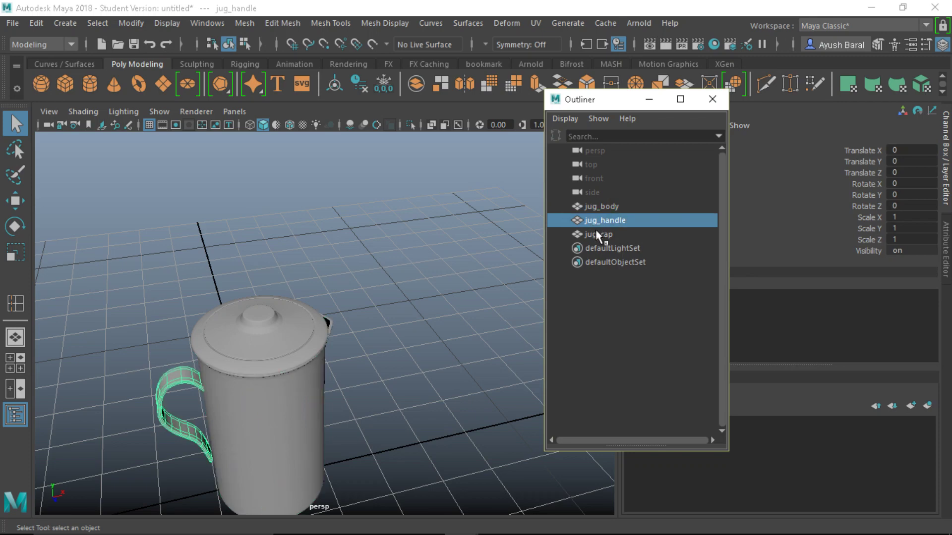
left_click(596, 234)
left_click(595, 208)
left_click(594, 222)
left_click(596, 232)
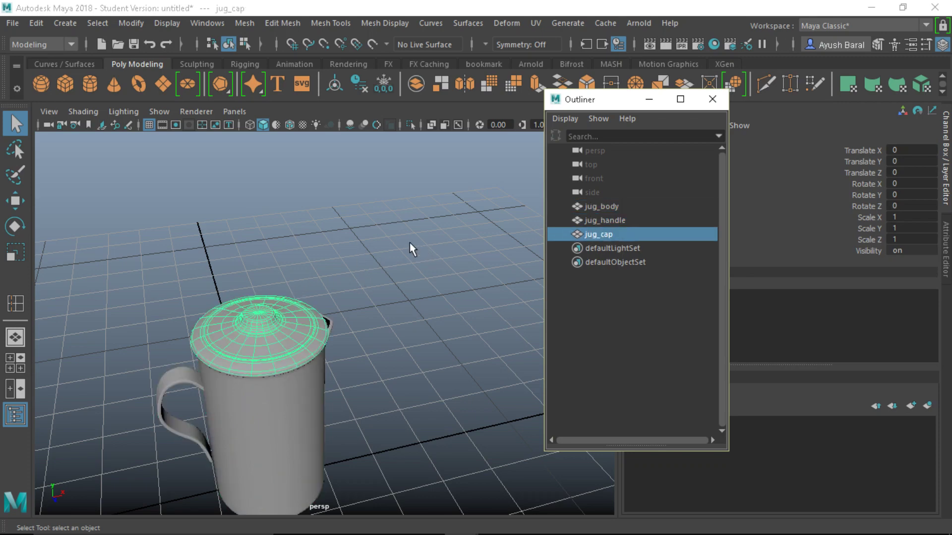
left_click_drag(373, 249, 118, 435)
left_click_drag(292, 356, 248, 297, "alt")
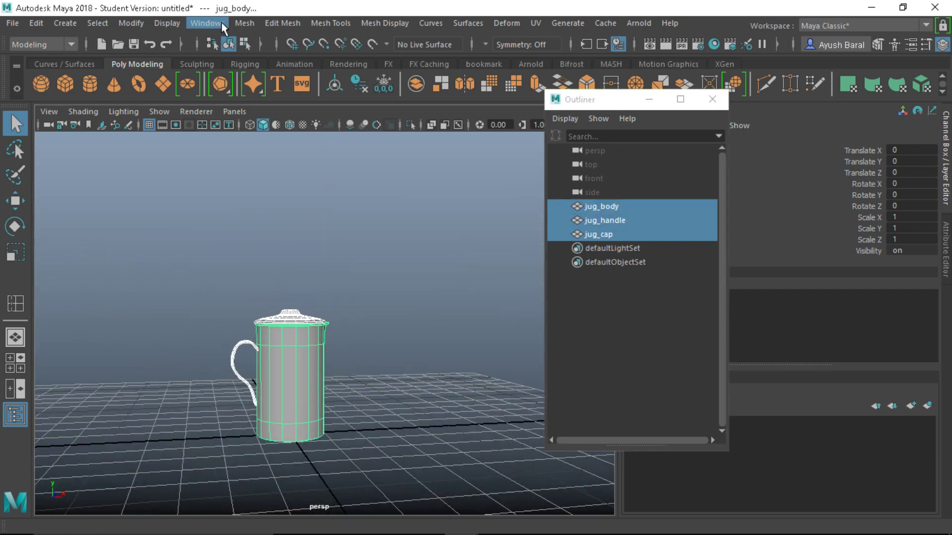
- Combine the three parts with Mesh > Combine into one mesh, jug_cap1
left_click(244, 23)
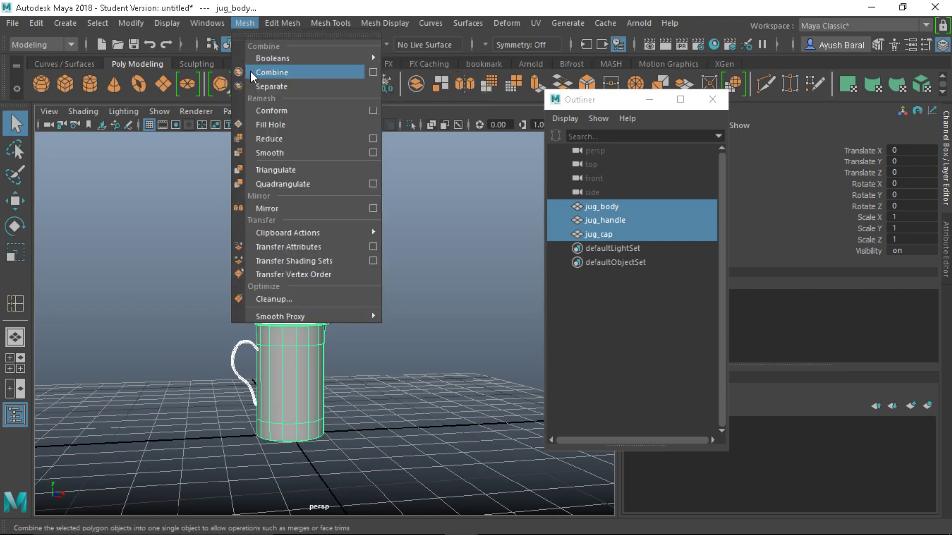
left_click(255, 72)
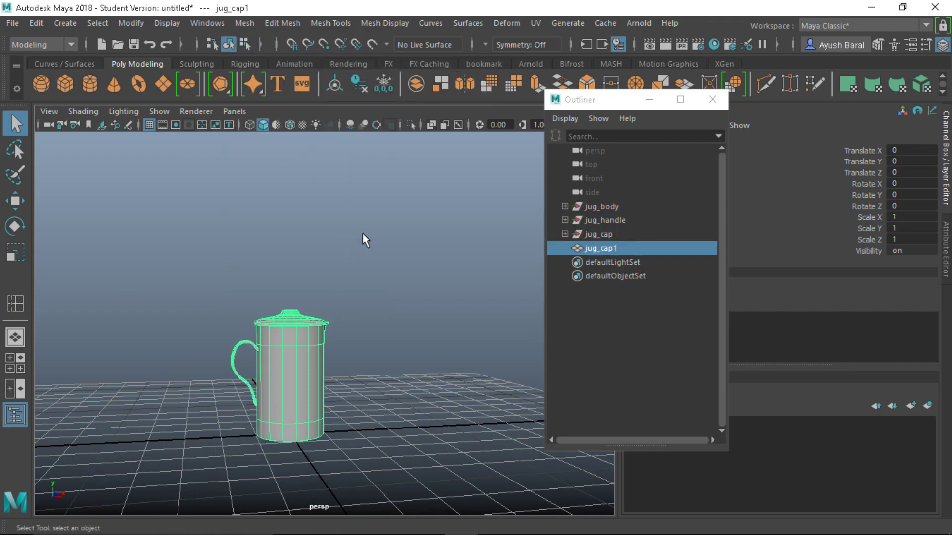
left_click_drag(363, 233, 274, 372)
left_click_drag(213, 299, 377, 277, "alt")
- Close the Outliner and rename the combined jug_cap1 mesh to jug
left_click(712, 99)
left_click(365, 278)
left_click(293, 372)
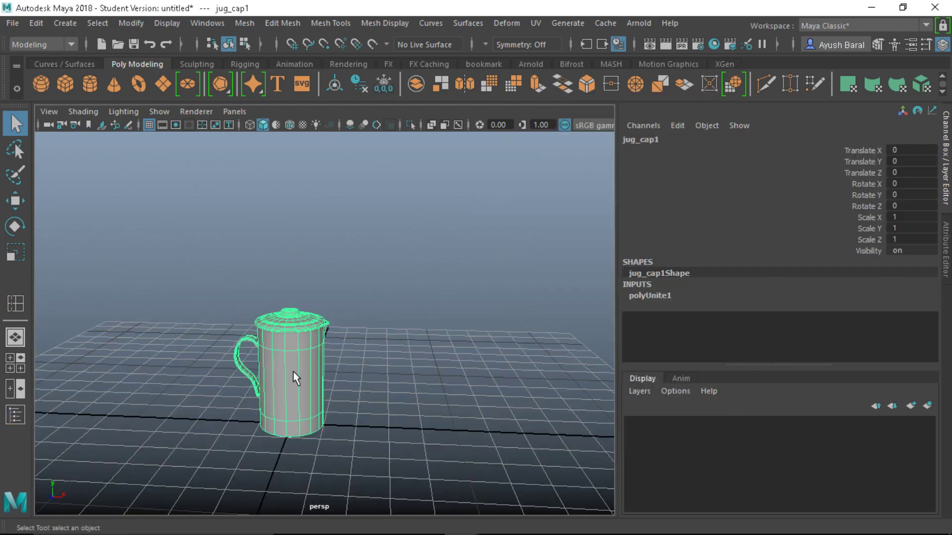
double_click(650, 141)
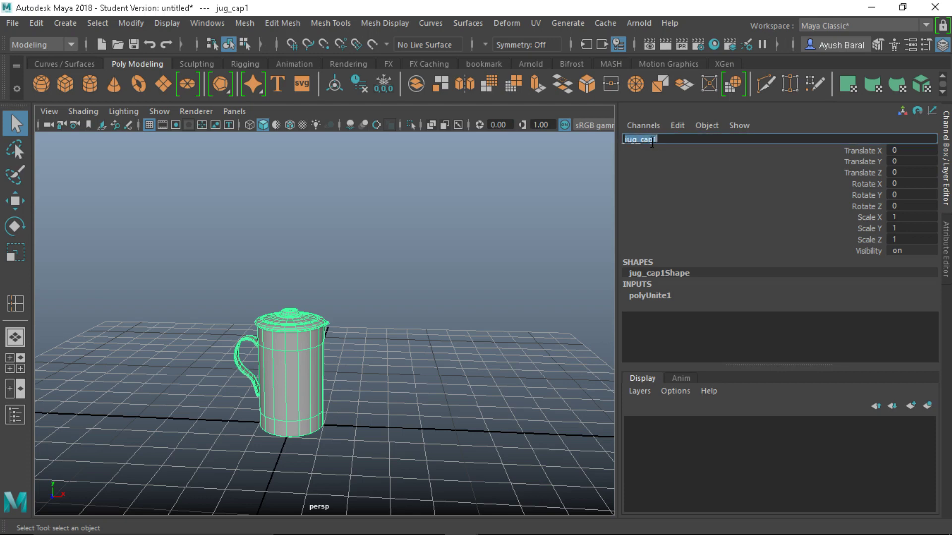
key("BackSpace")
key("Return")
left_click(237, 192)
left_click(302, 350)
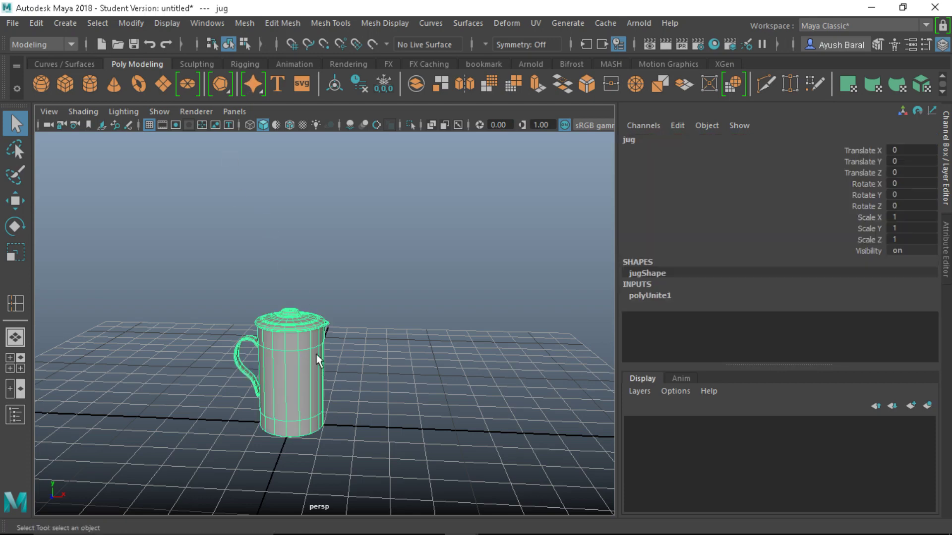
left_click_drag(318, 357, 231, 343, "alt")
scroll(320, 335, "up", 5)
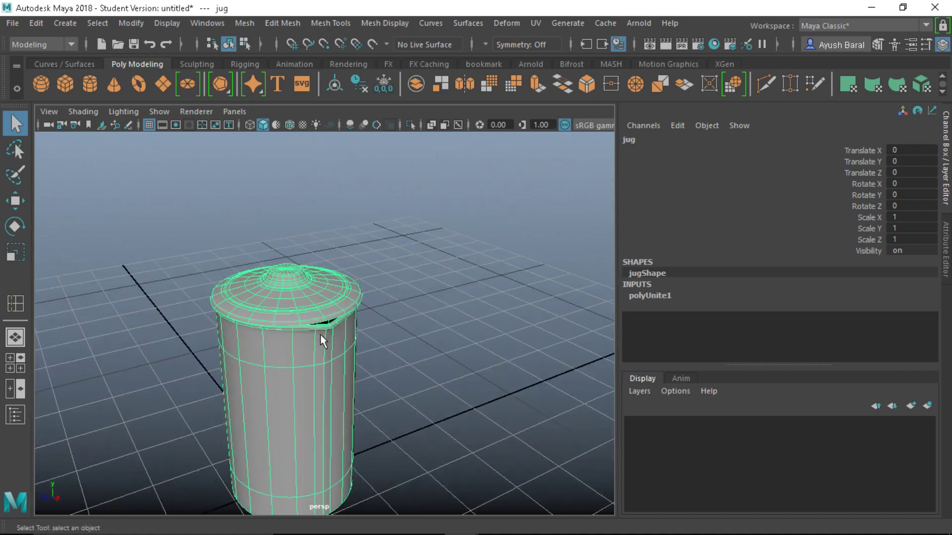
left_click_drag(368, 266, 461, 239, "alt")
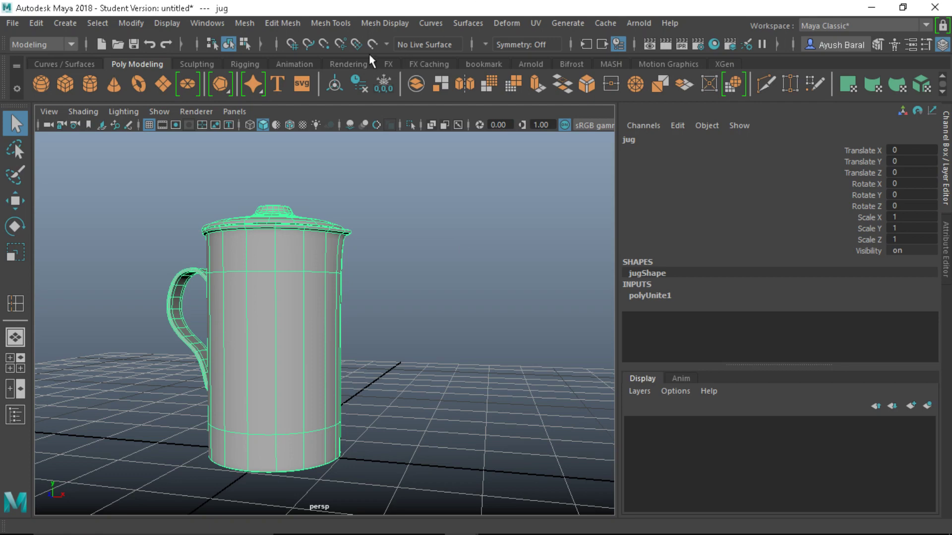
- Switch from Maya to the OBS recorder window from the taskbar
left_click(340, 22)
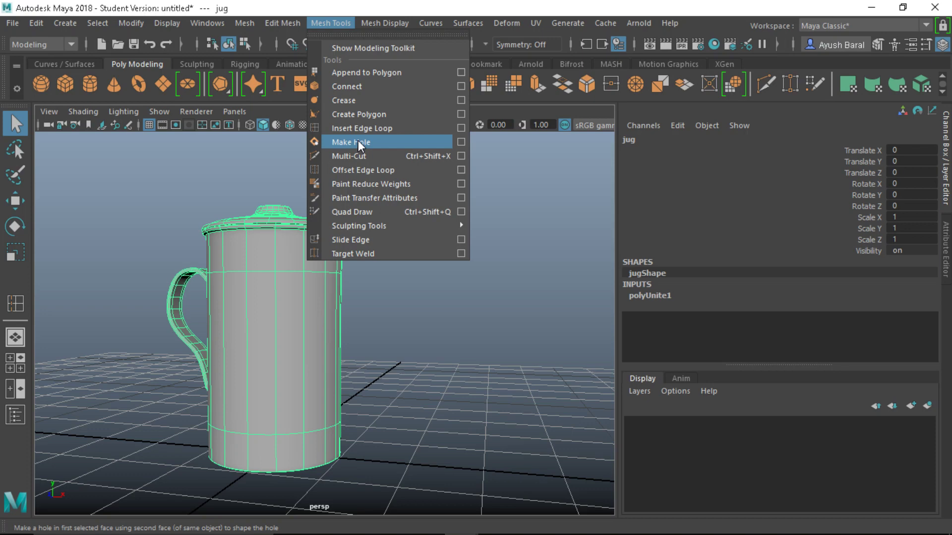
mouse_move(496, 532)
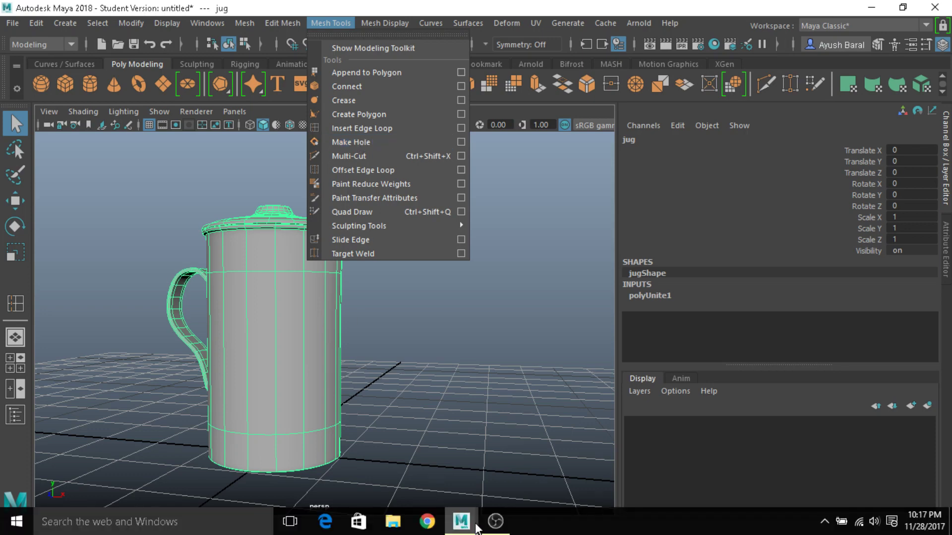
left_click(498, 523)
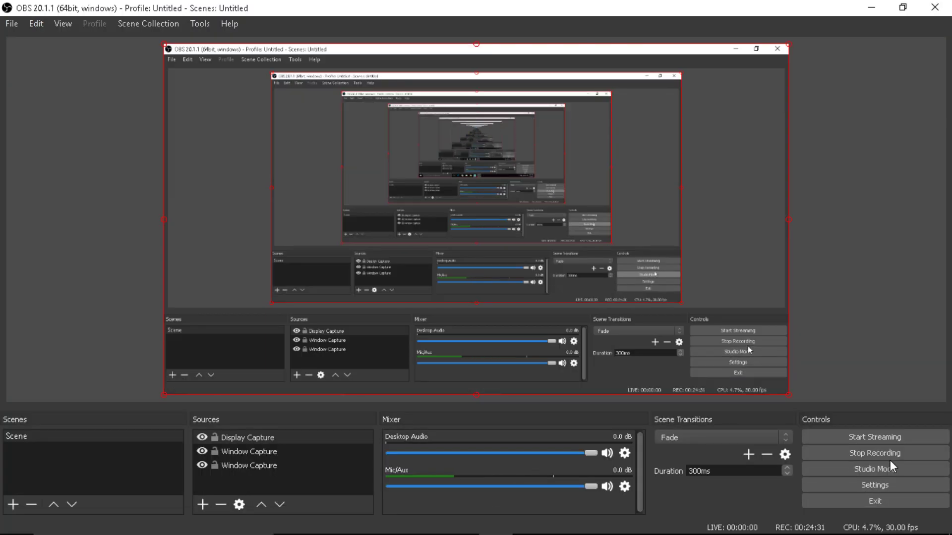